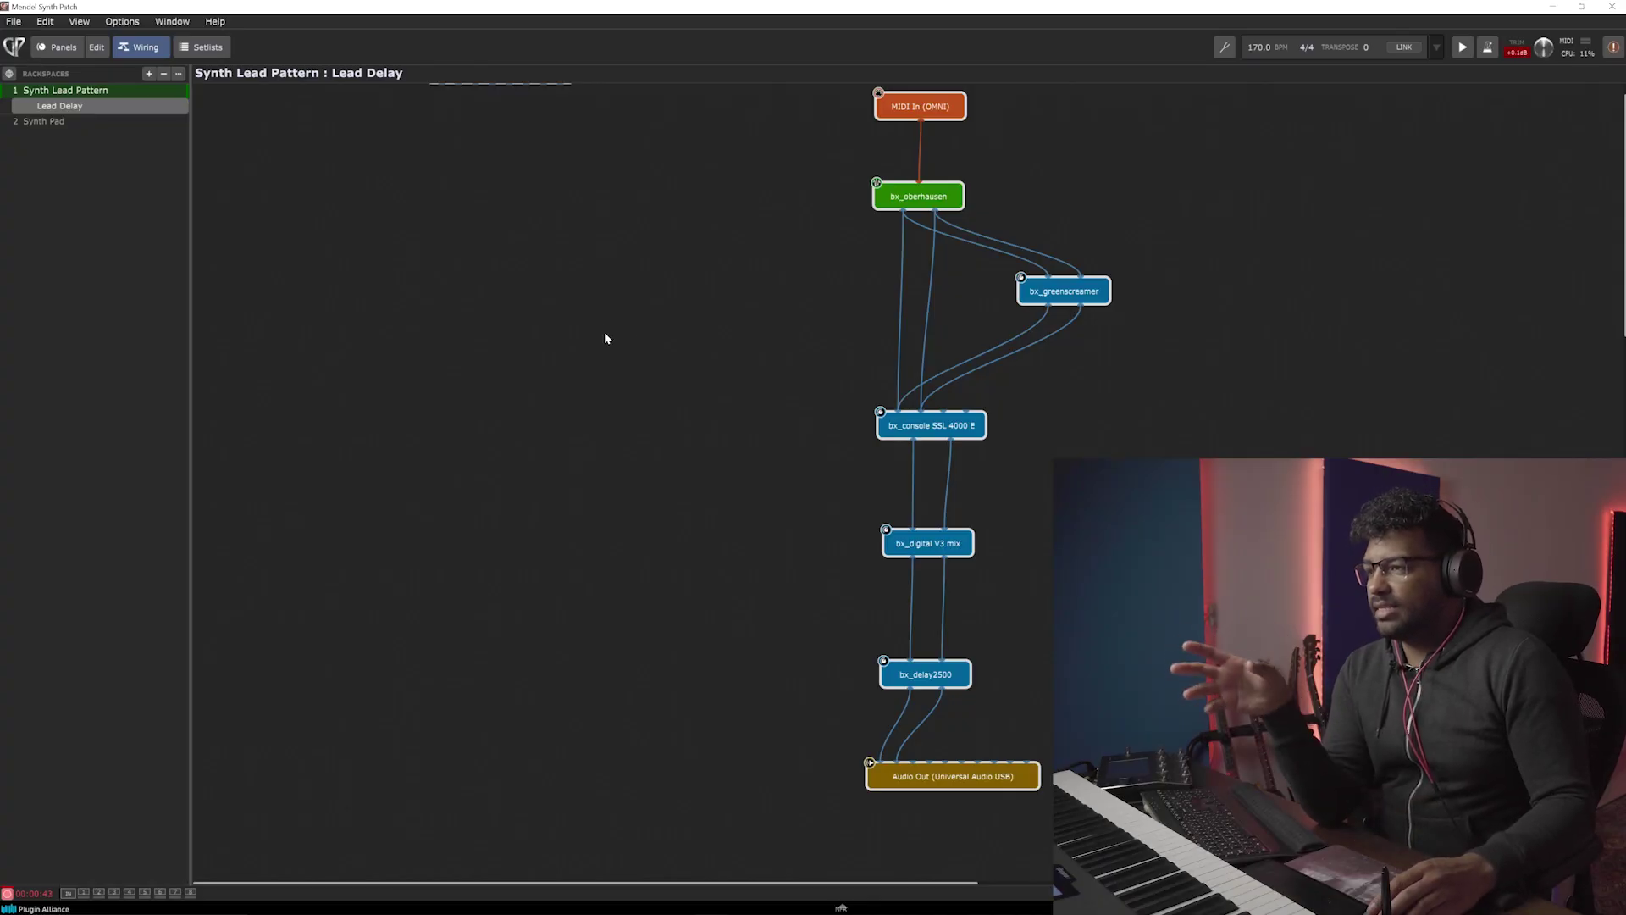
Shift the bx_console SSL 4000 E node slightly to the right in the Lead Delay wiring.
{"action": "mouse_move", "coordinate": [884, 420]}
{"action": "left_mouse_down"}
{"action": "mouse_move", "coordinate": [870, 418]}
{"action": "mouse_move", "coordinate": [939, 469]}
{"action": "mouse_move", "coordinate": [866, 415]}
{"action": "mouse_move", "coordinate": [891, 418]}
{"action": "left_mouse_up"}
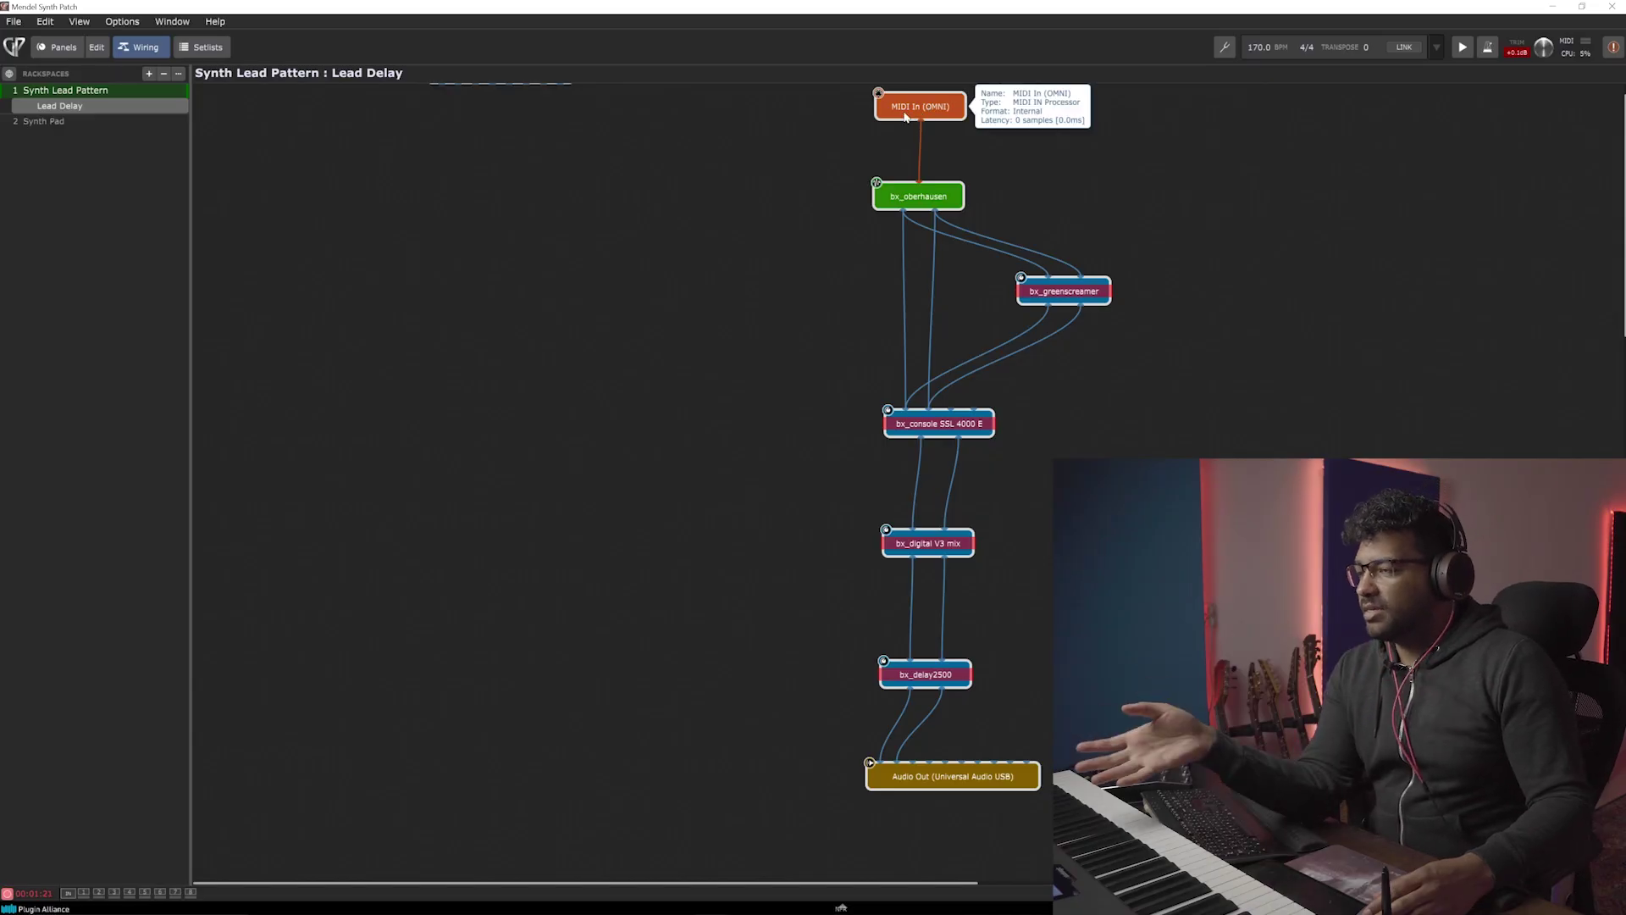
Open the bx_oberhausen editor and view its FX chain and Arp panels.
{"action": "double_click", "coordinate": [910, 199]}
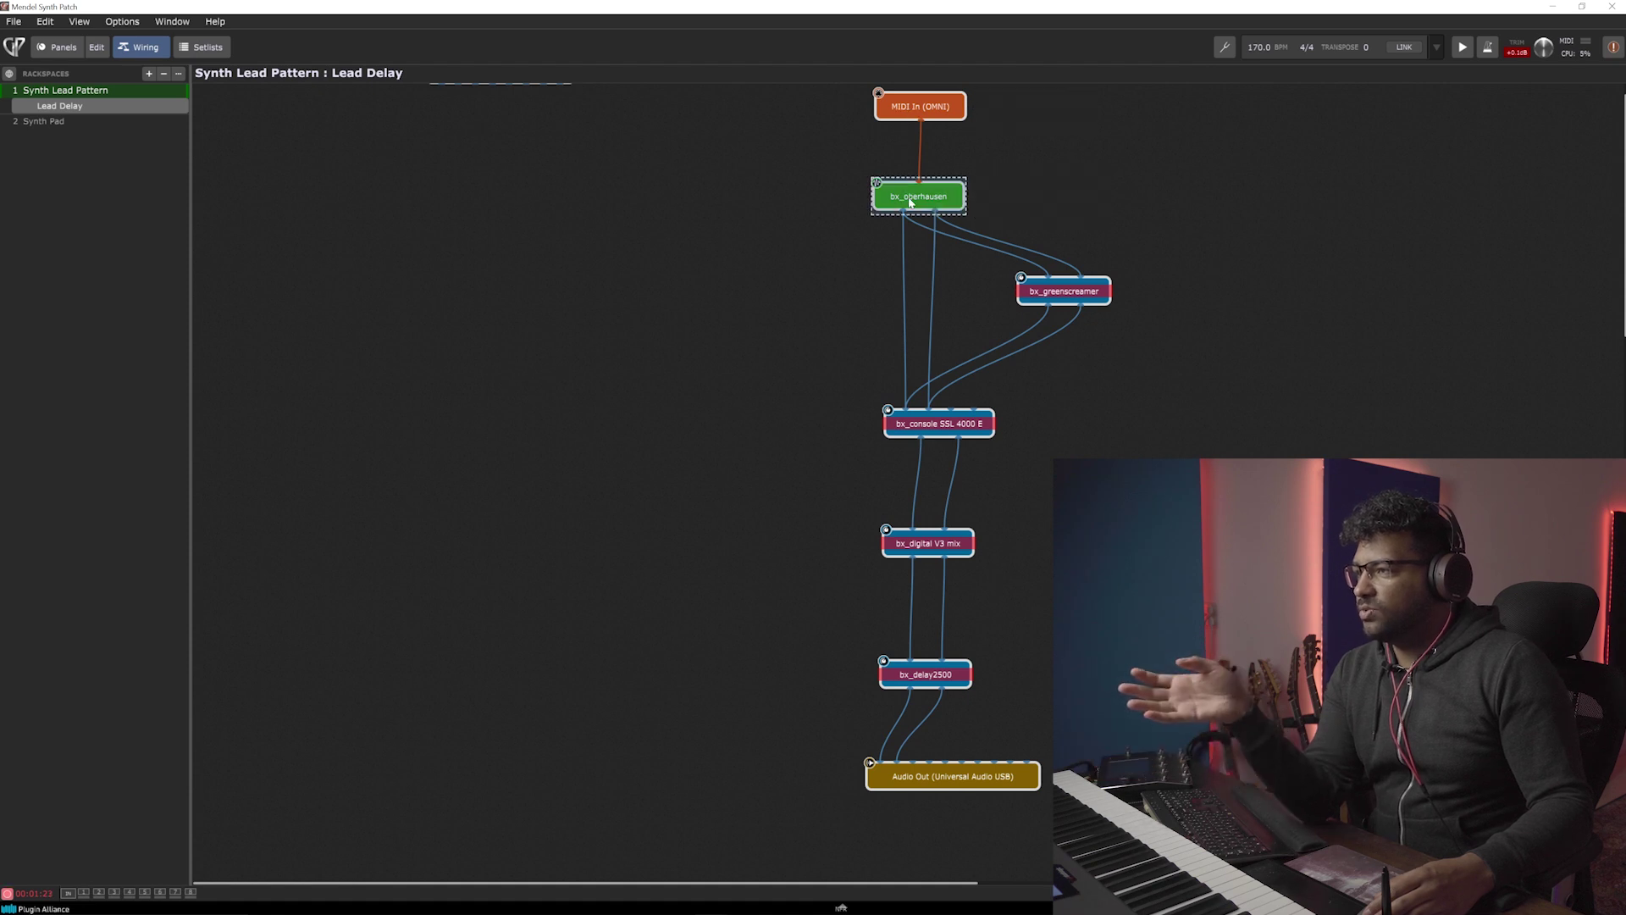
{"action": "left_click_drag", "start_coordinate": [617, 193], "coordinate": [657, 184]}
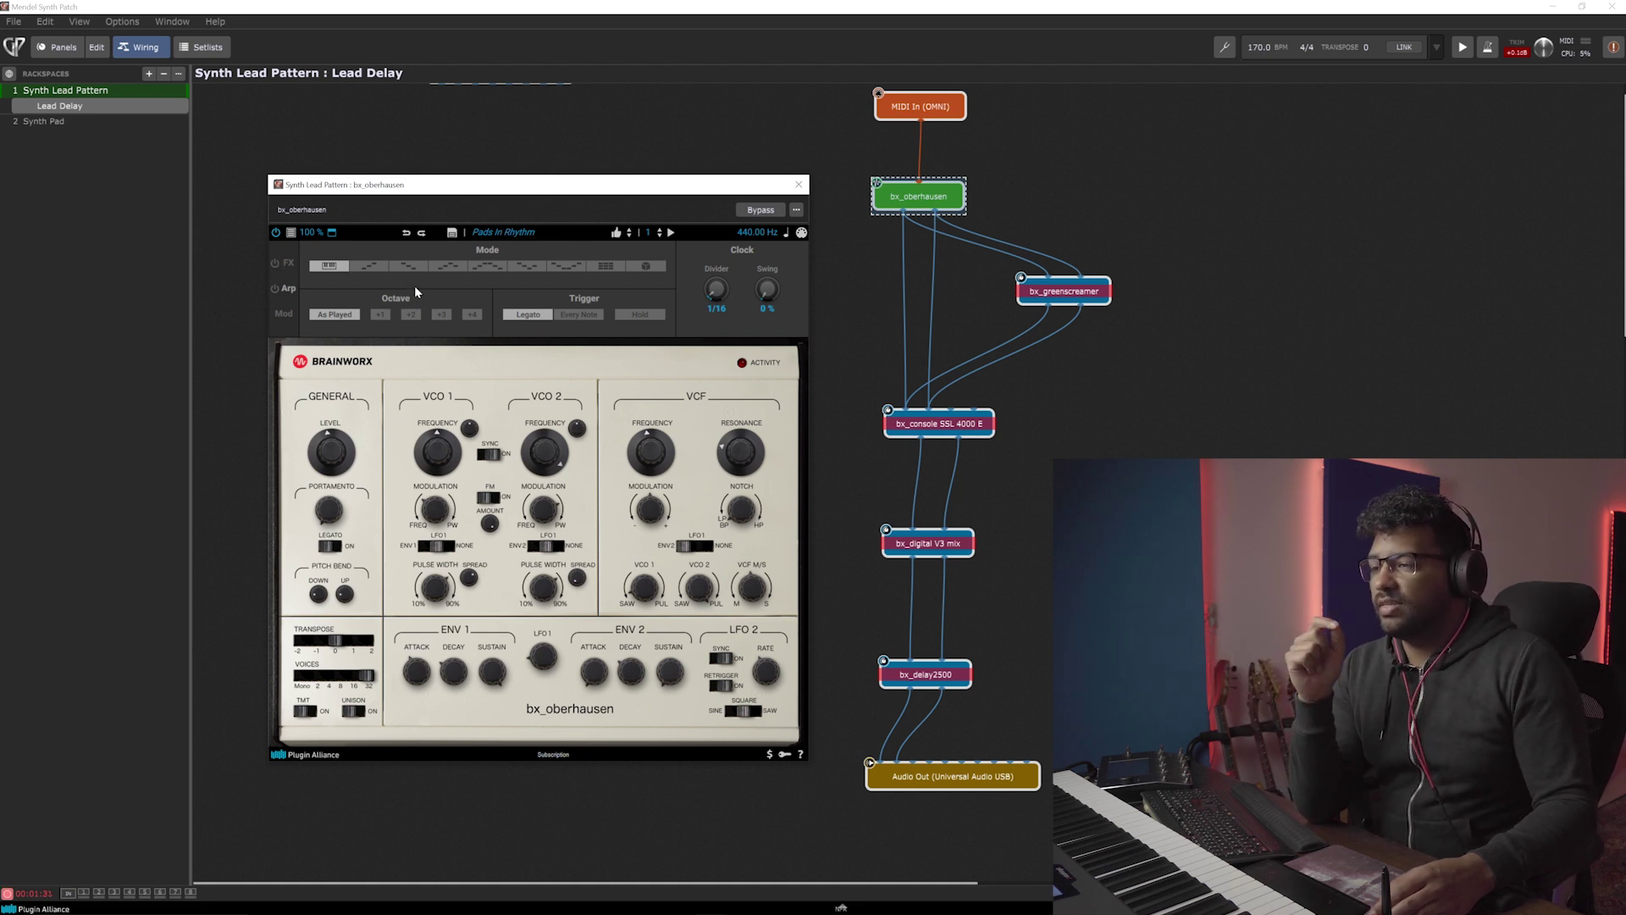
{"action": "left_click", "coordinate": [293, 265]}
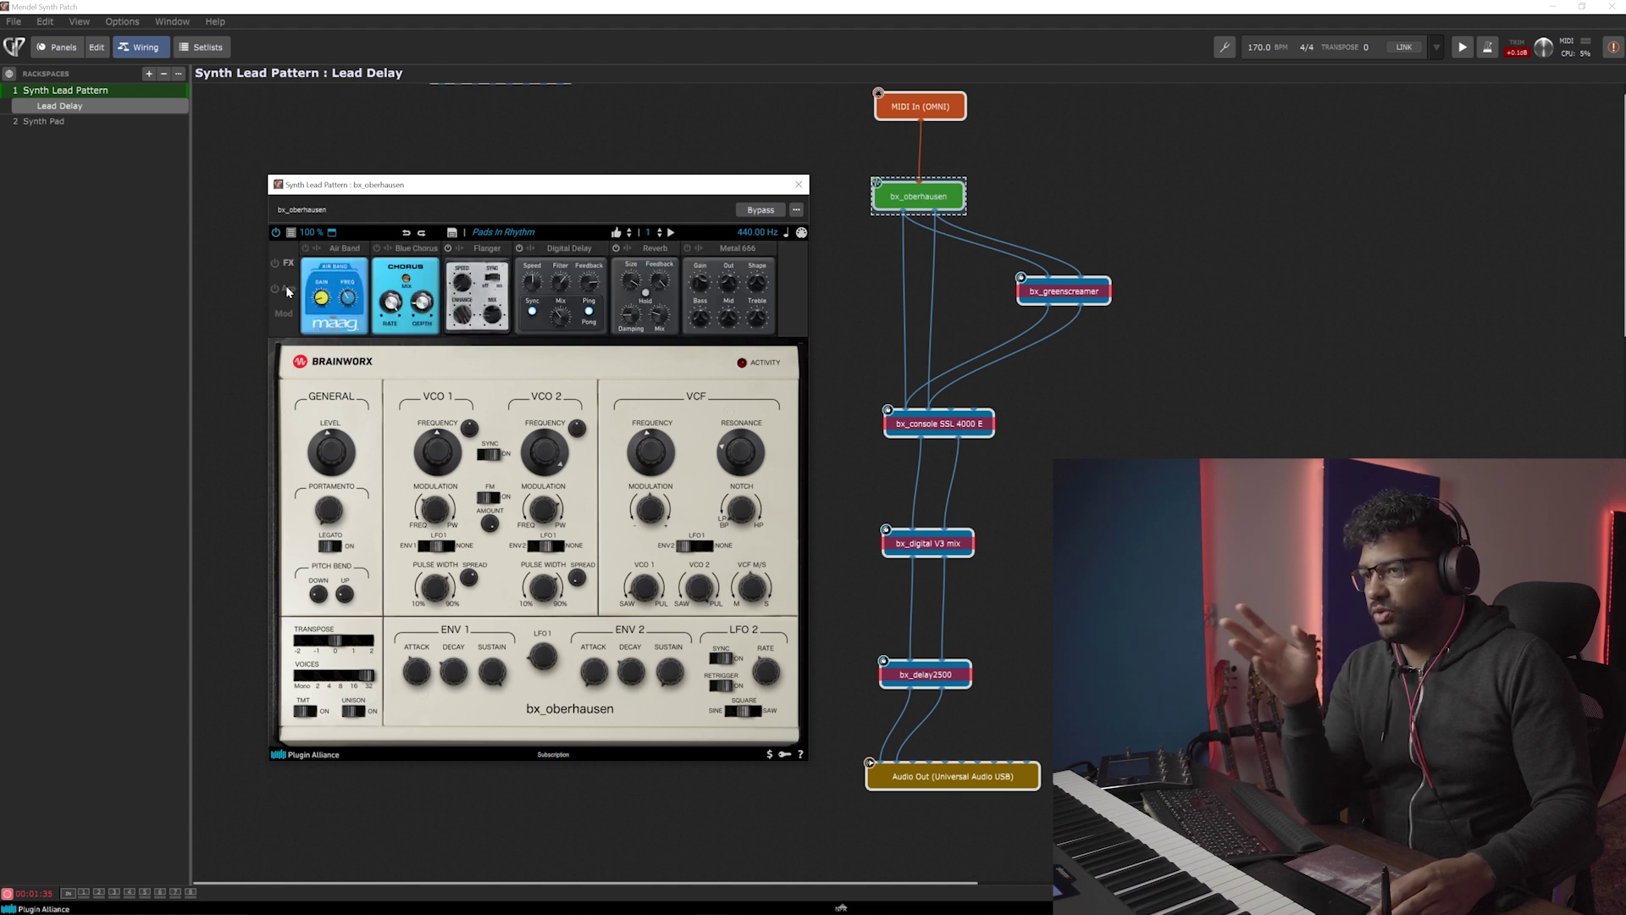
{"action": "left_click", "coordinate": [288, 290]}
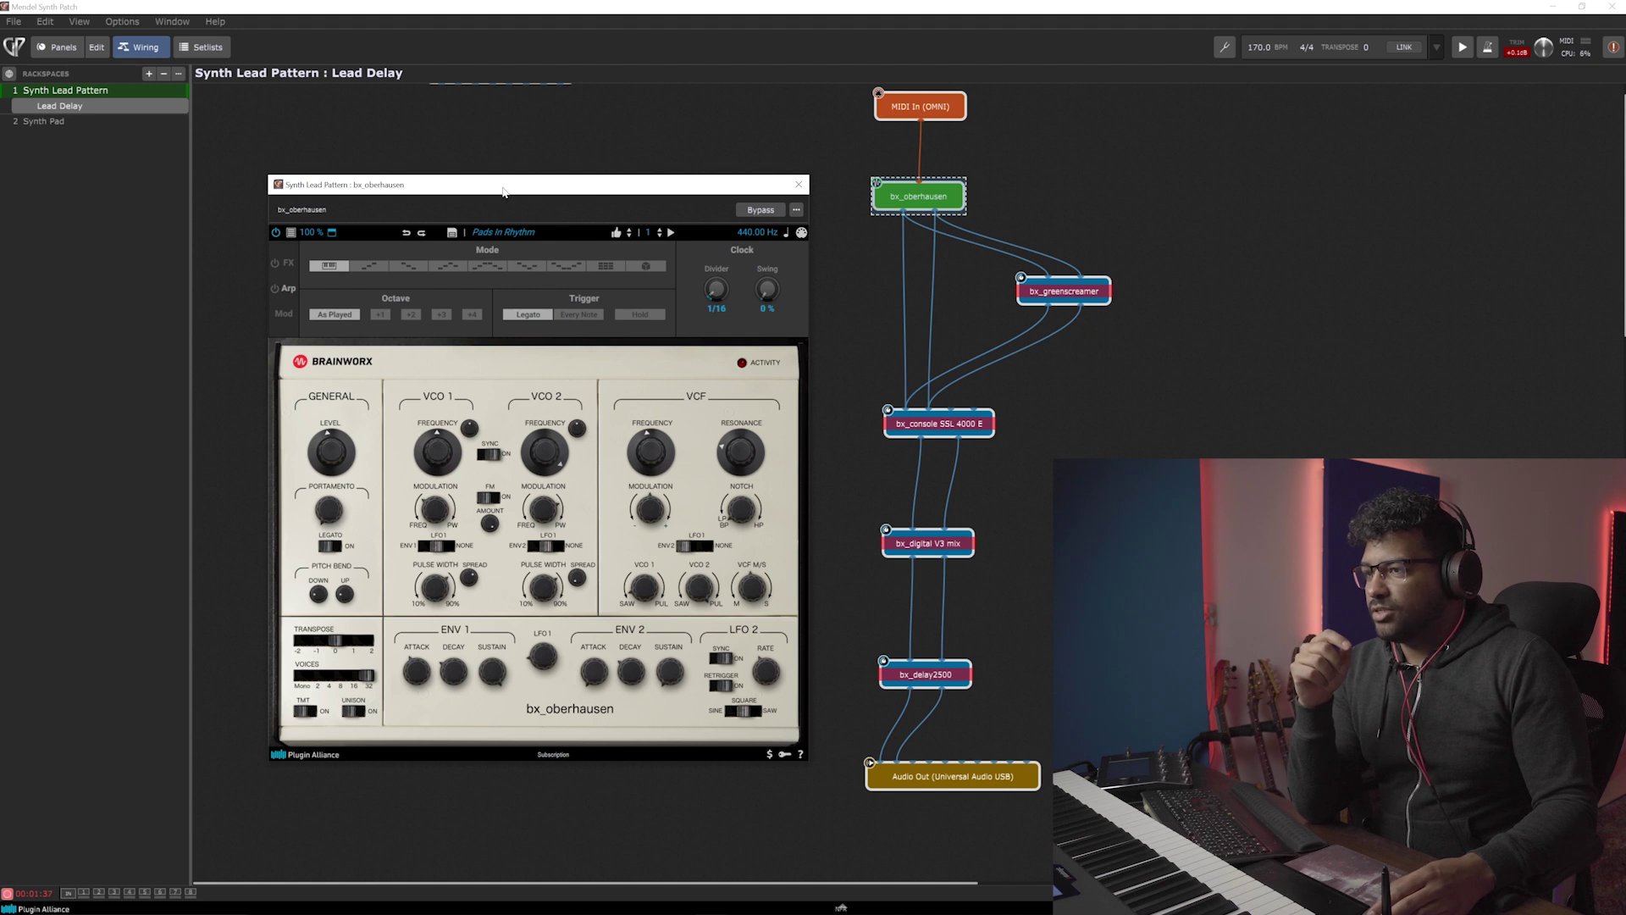
{"action": "left_click_drag", "start_coordinate": [539, 187], "coordinate": [535, 153]}
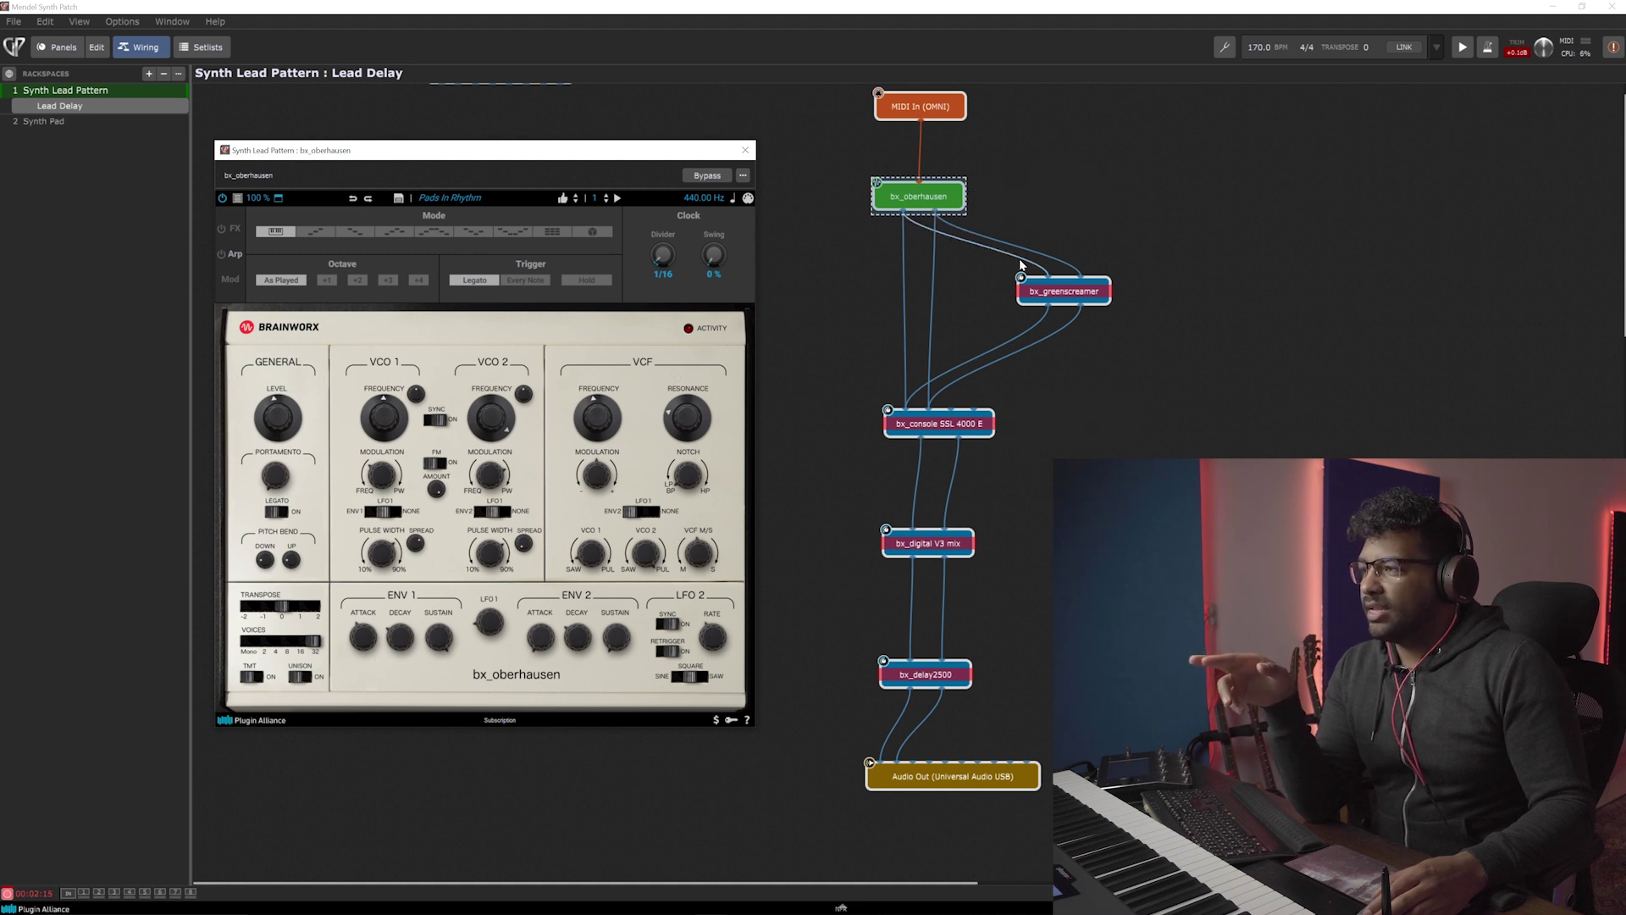
{"action": "double_click", "coordinate": [1054, 294]}
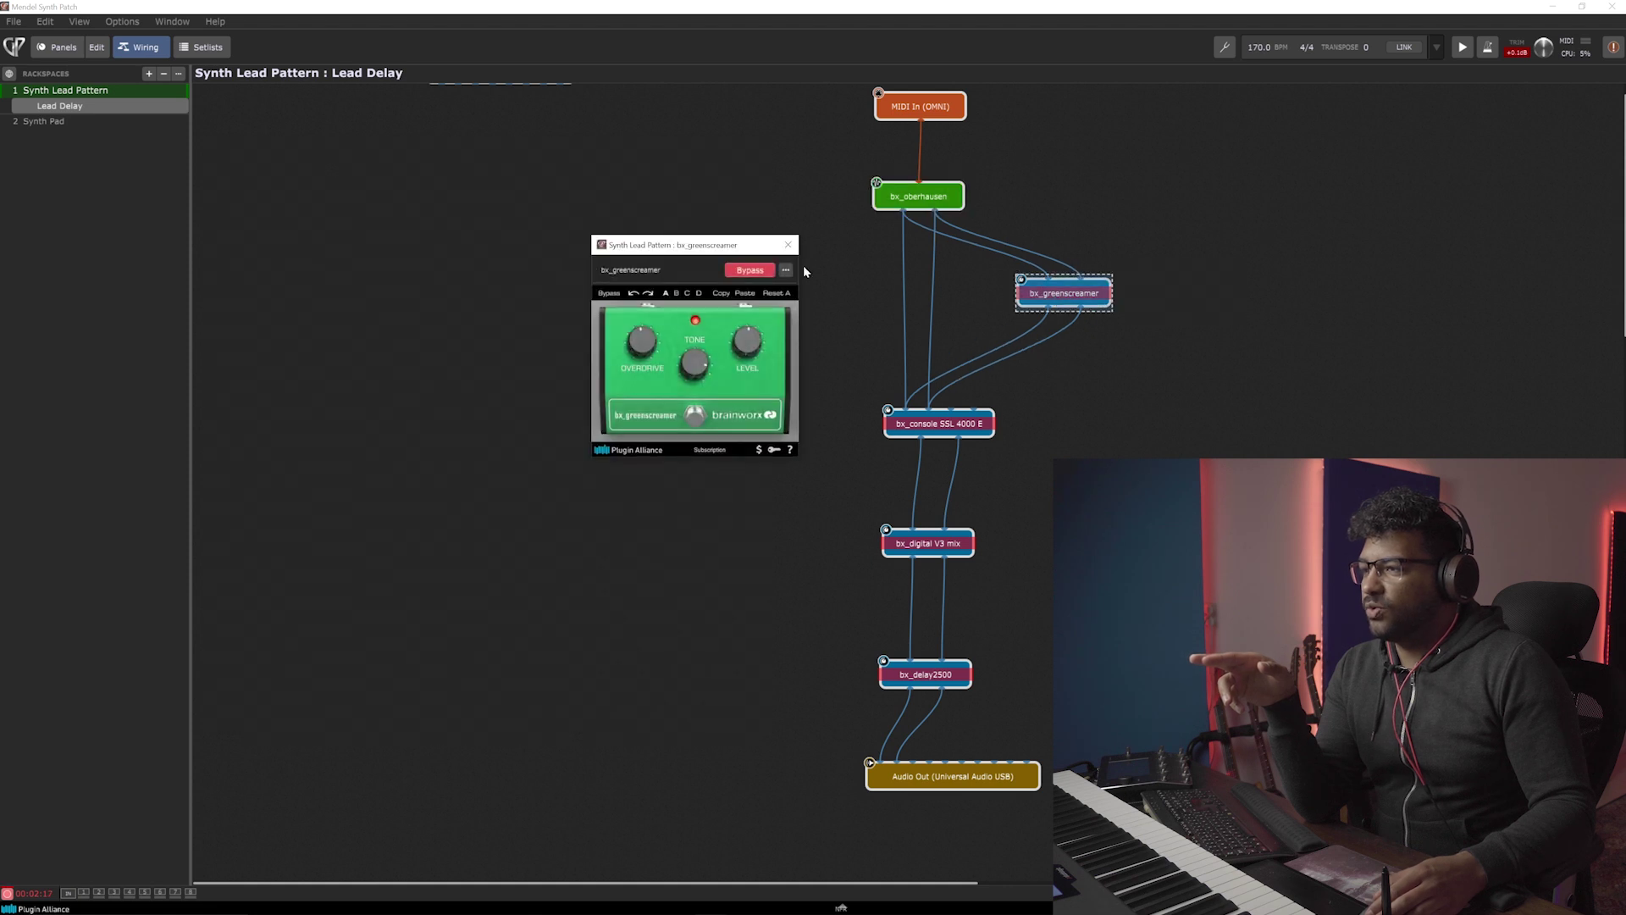
Take bx_greenscreamer out of Bypass and close its plugin window.
{"action": "mouse_move", "coordinate": [708, 248]}
{"action": "left_mouse_down"}
{"action": "mouse_move", "coordinate": [741, 258]}
{"action": "mouse_move", "coordinate": [727, 252]}
{"action": "left_mouse_up"}
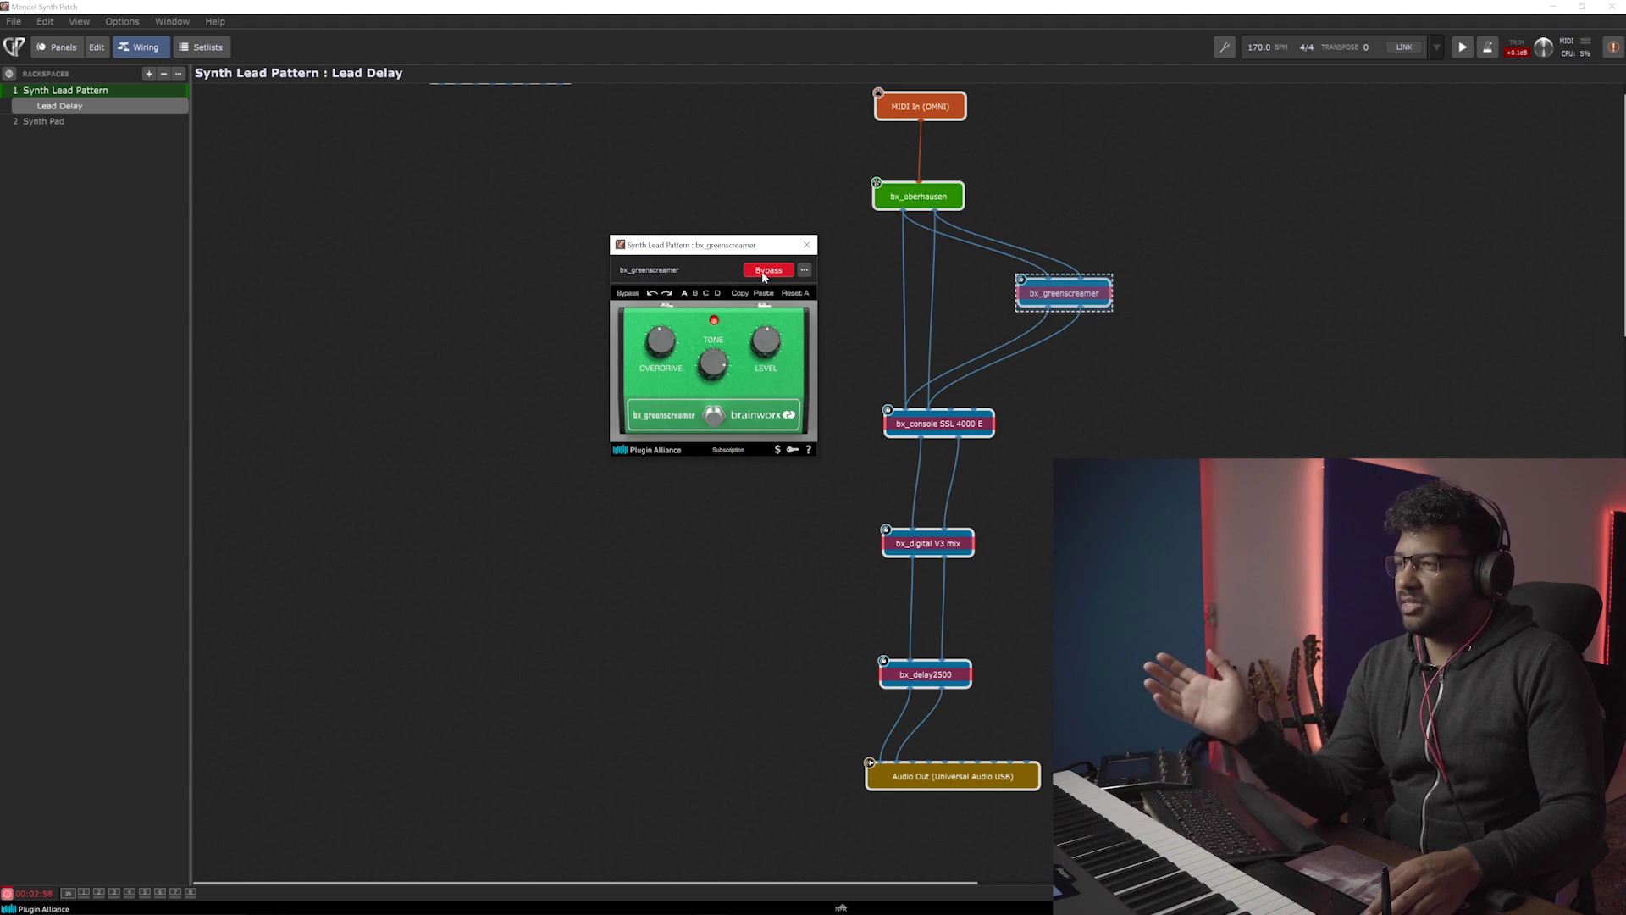
{"action": "left_click", "coordinate": [763, 272]}
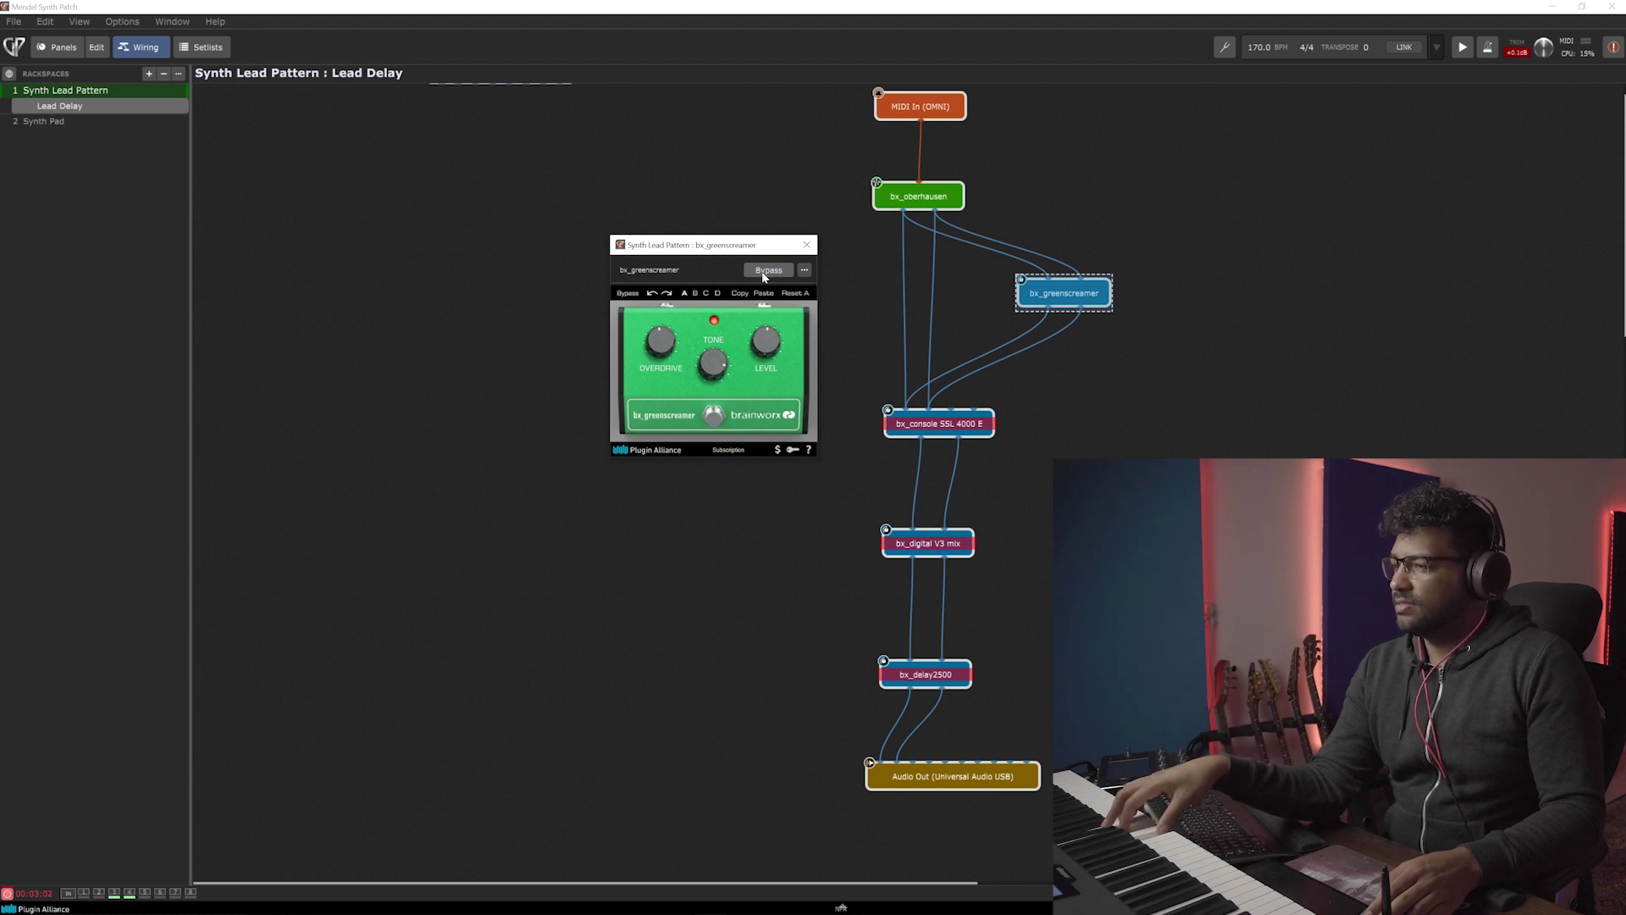
{"action": "left_click", "coordinate": [809, 247]}
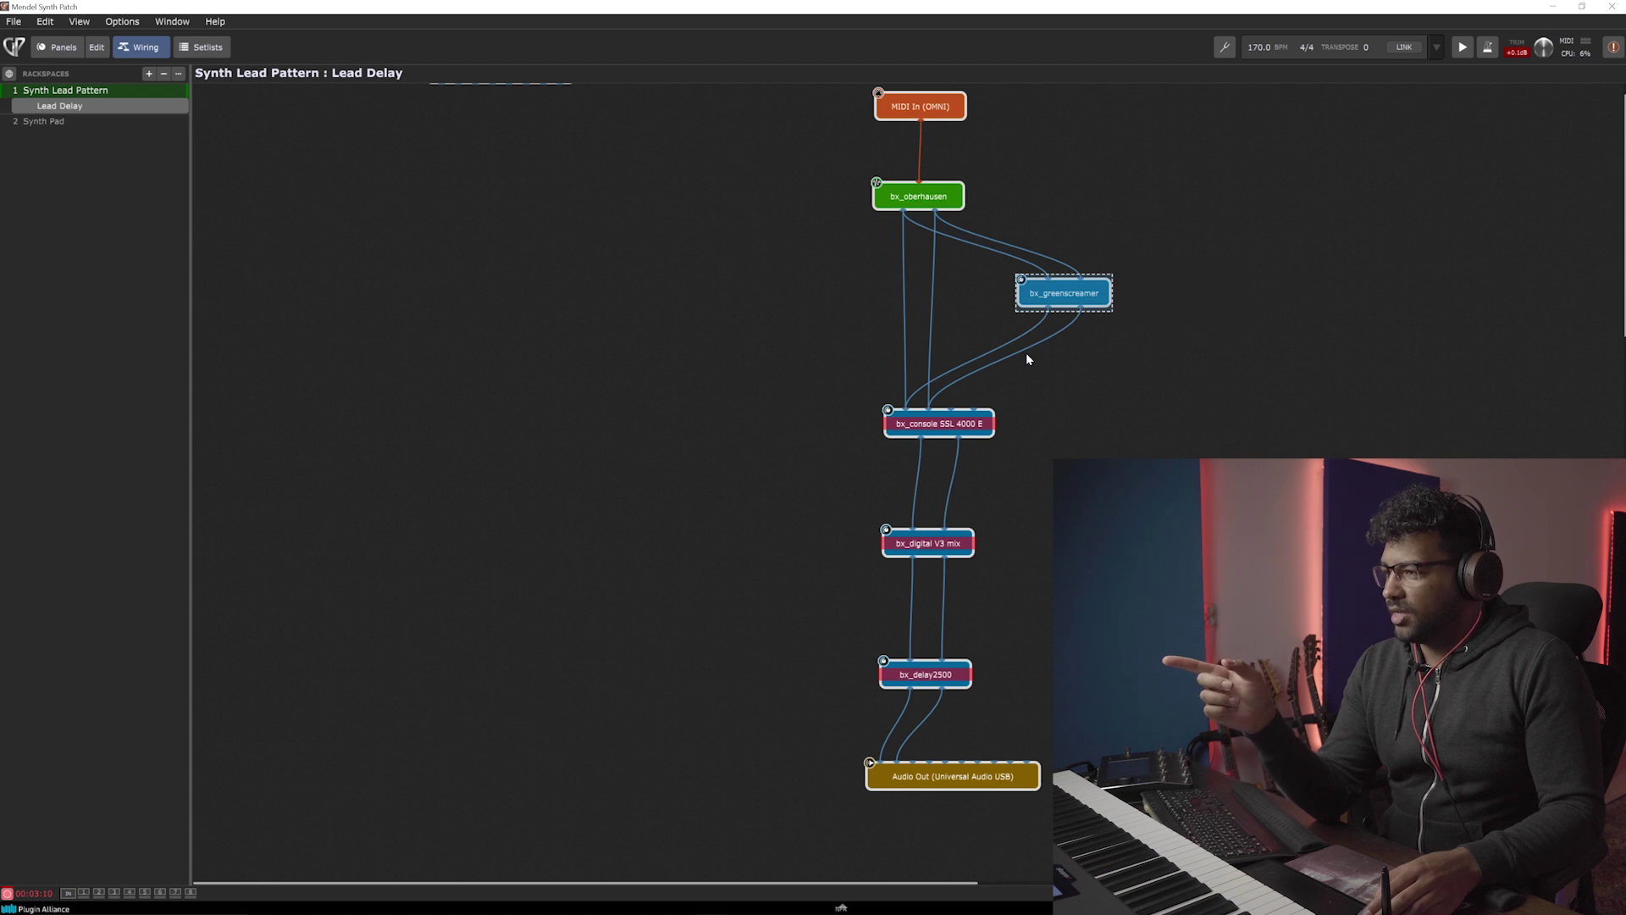
Open the bx_console SSL 4000 E plugin window and switch its Bypass off.
{"action": "double_click", "coordinate": [919, 424]}
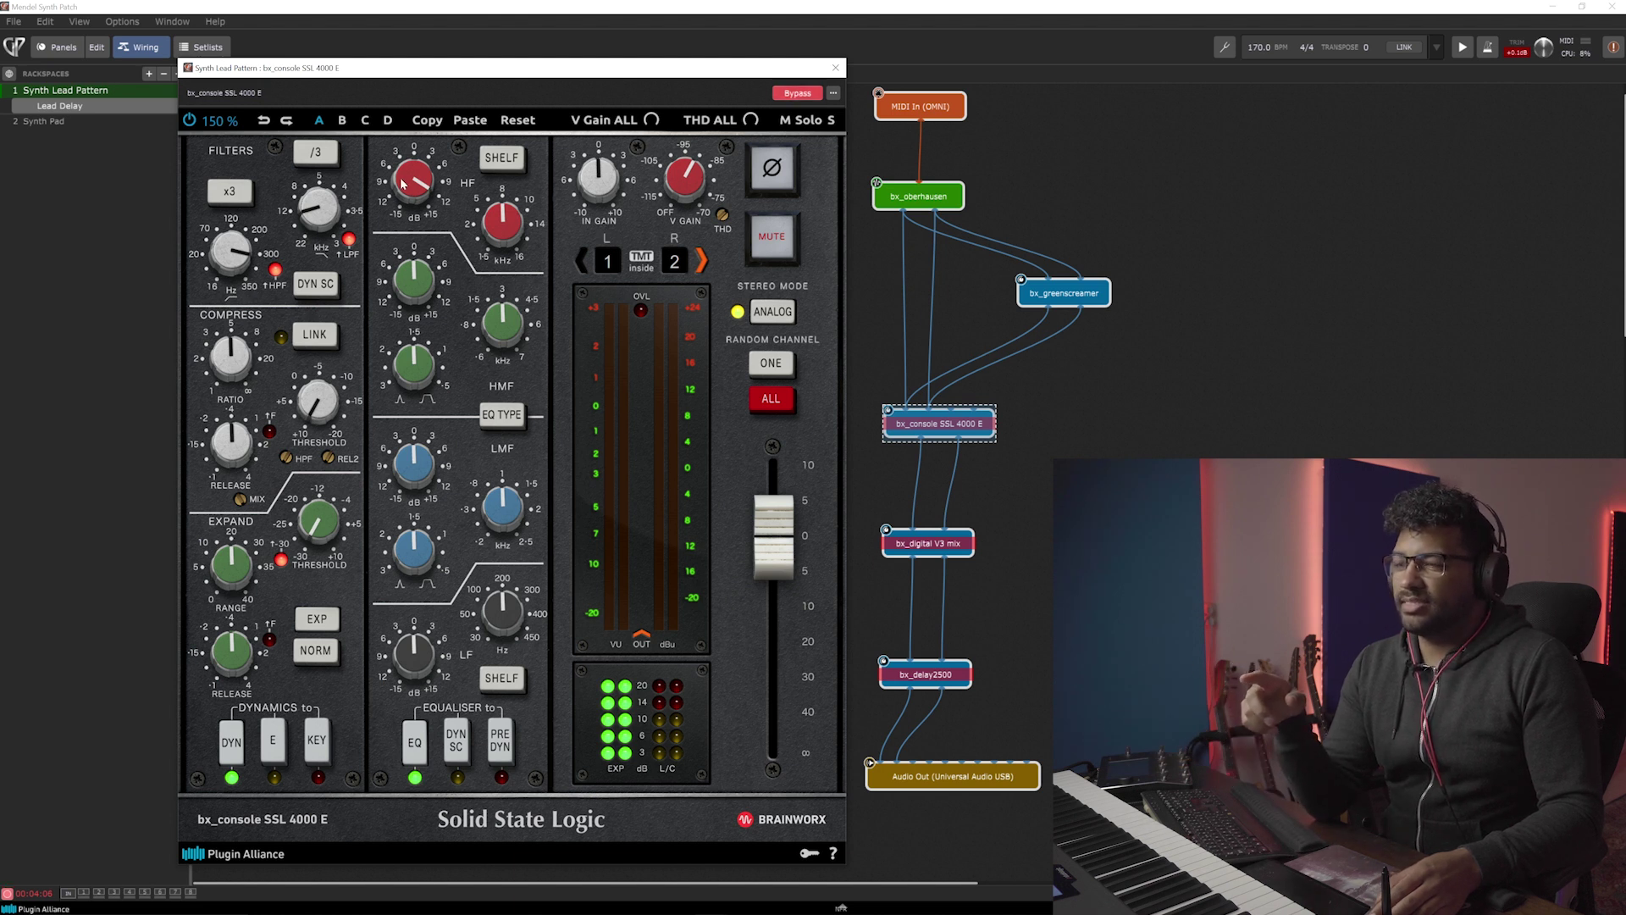
{"action": "left_click", "coordinate": [795, 95]}
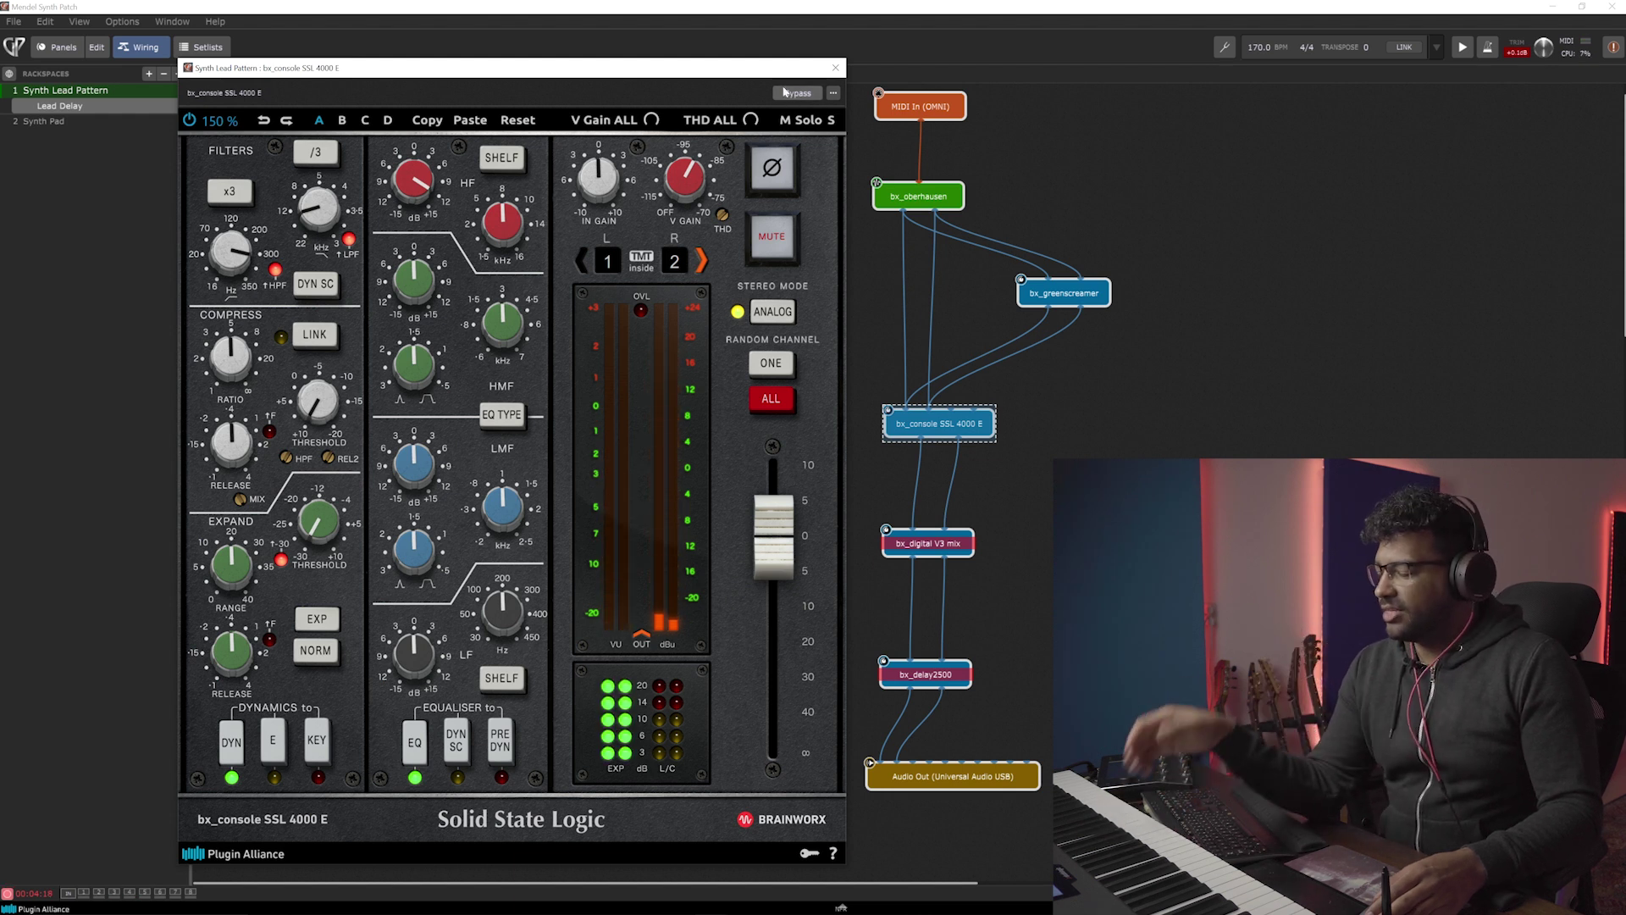
Lower the bx_console HF gain knob to about +2.8 dB.
{"action": "left_click_drag", "start_coordinate": [401, 174], "coordinate": [397, 225]}
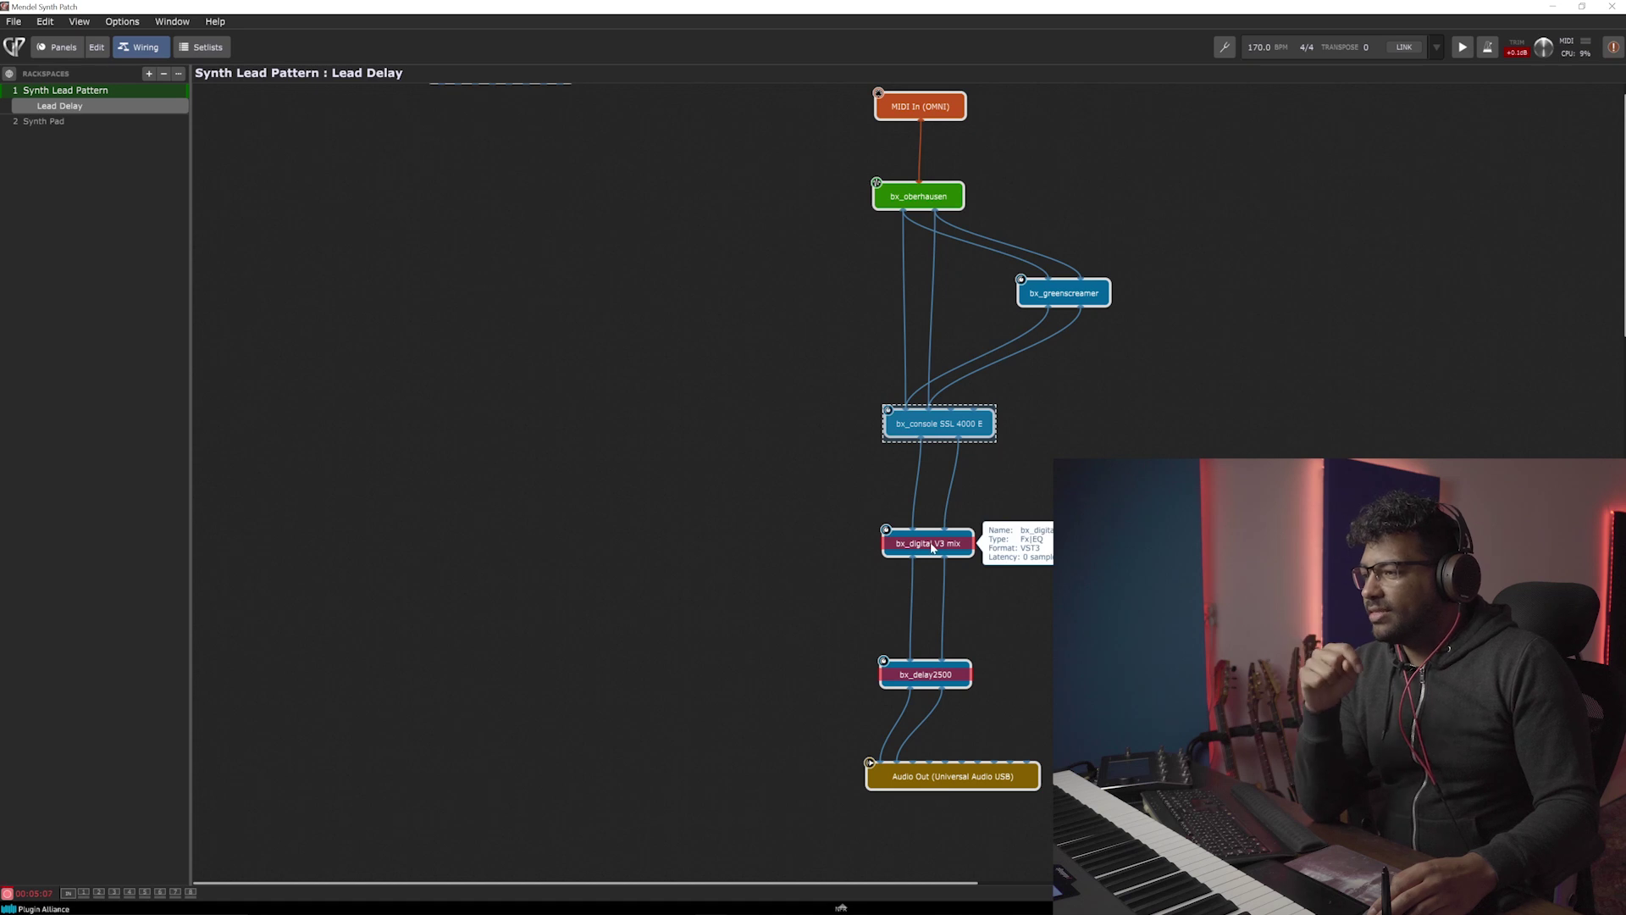
Take the bx_digital V3 mix EQ out of Bypass and close its editor.
{"action": "double_click", "coordinate": [931, 546]}
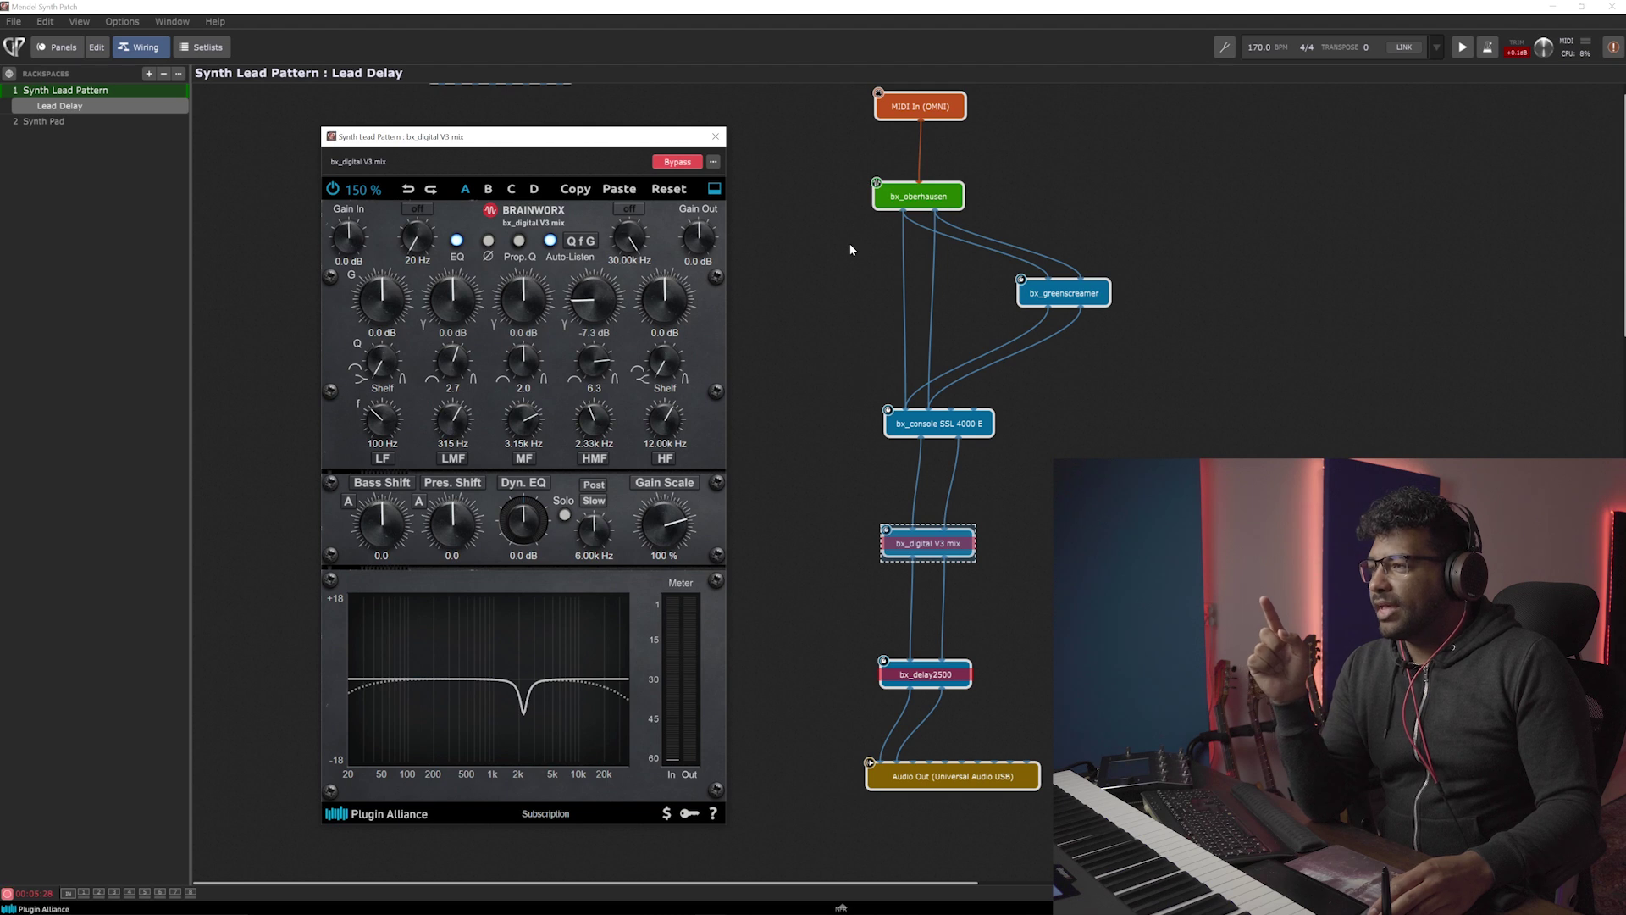
{"action": "mouse_move", "coordinate": [1059, 301]}
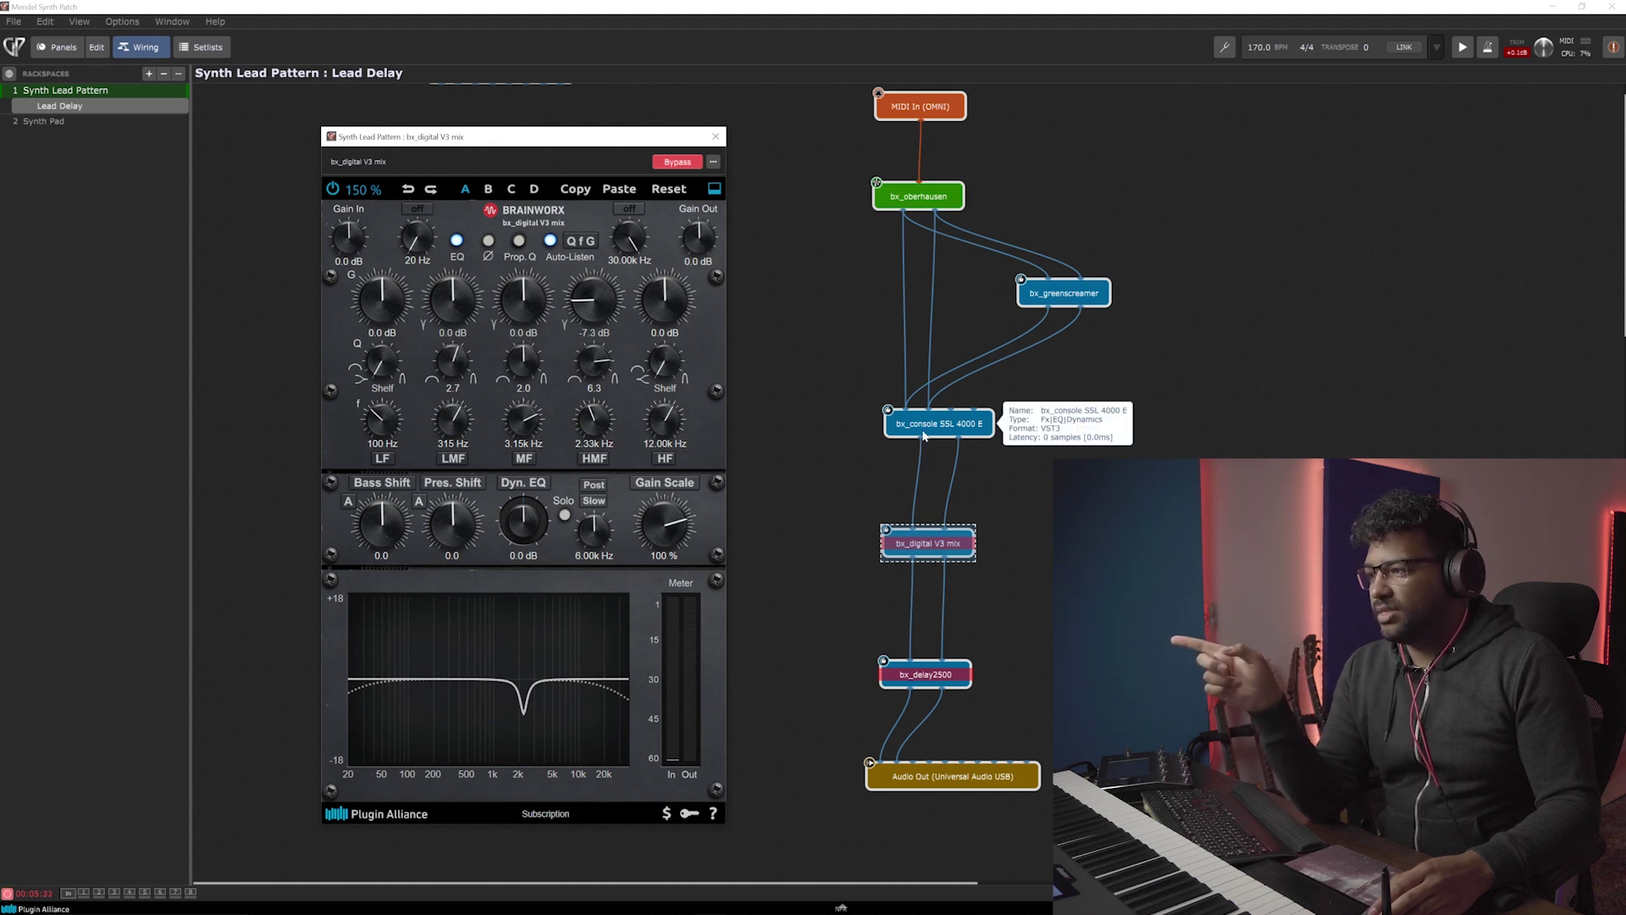
{"action": "left_click_drag", "start_coordinate": [498, 140], "coordinate": [503, 136]}
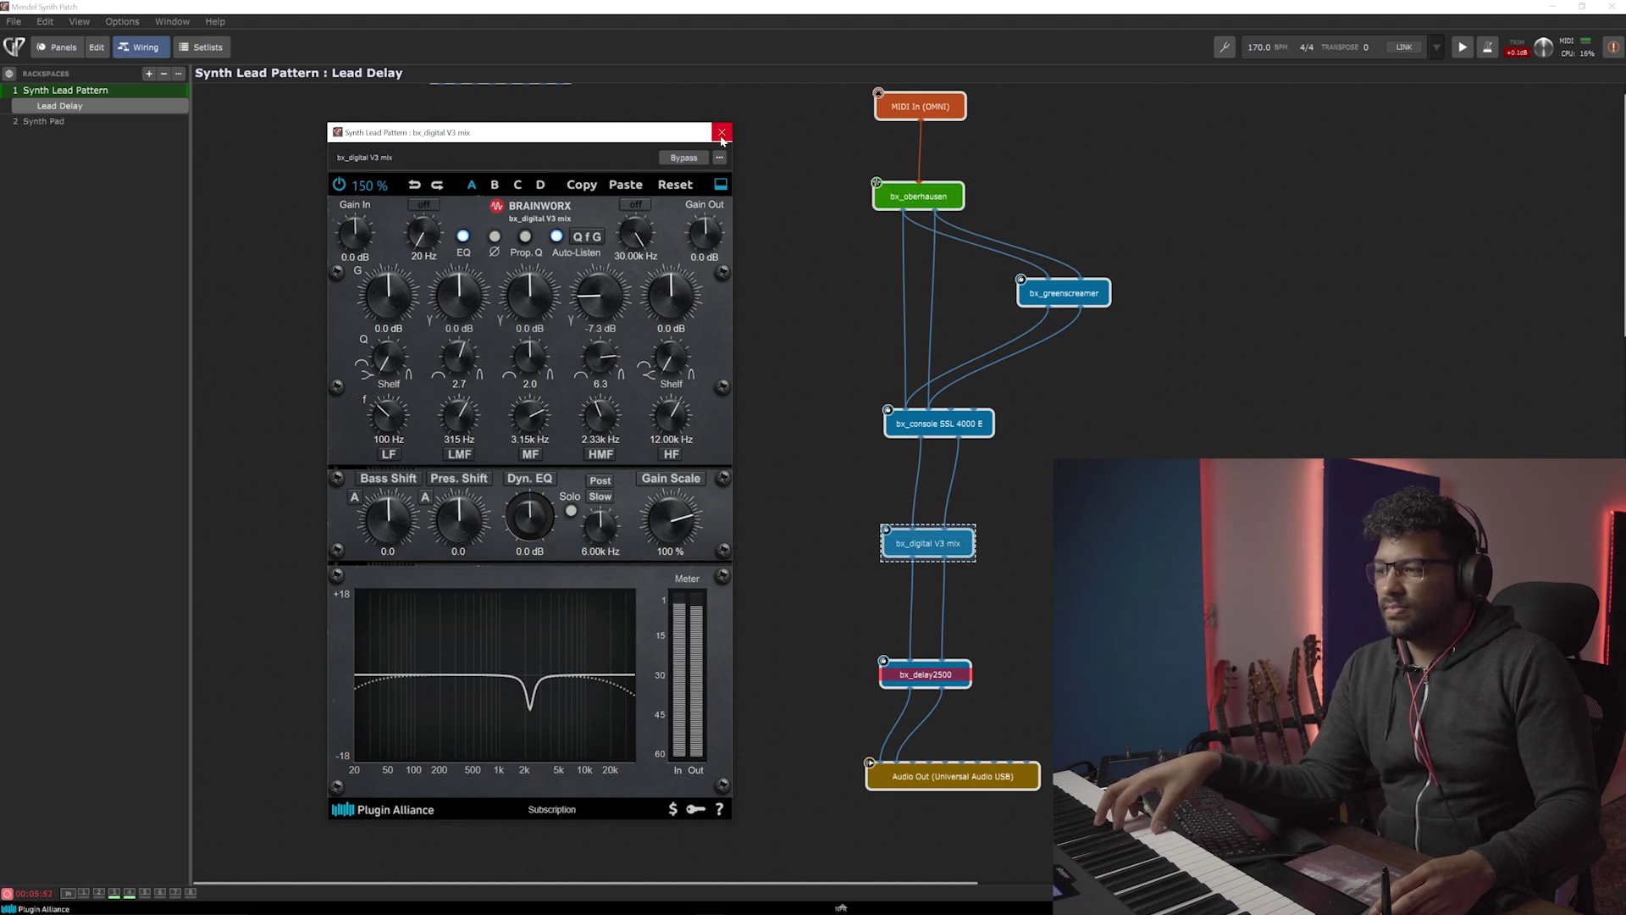
{"action": "left_click", "coordinate": [721, 134]}
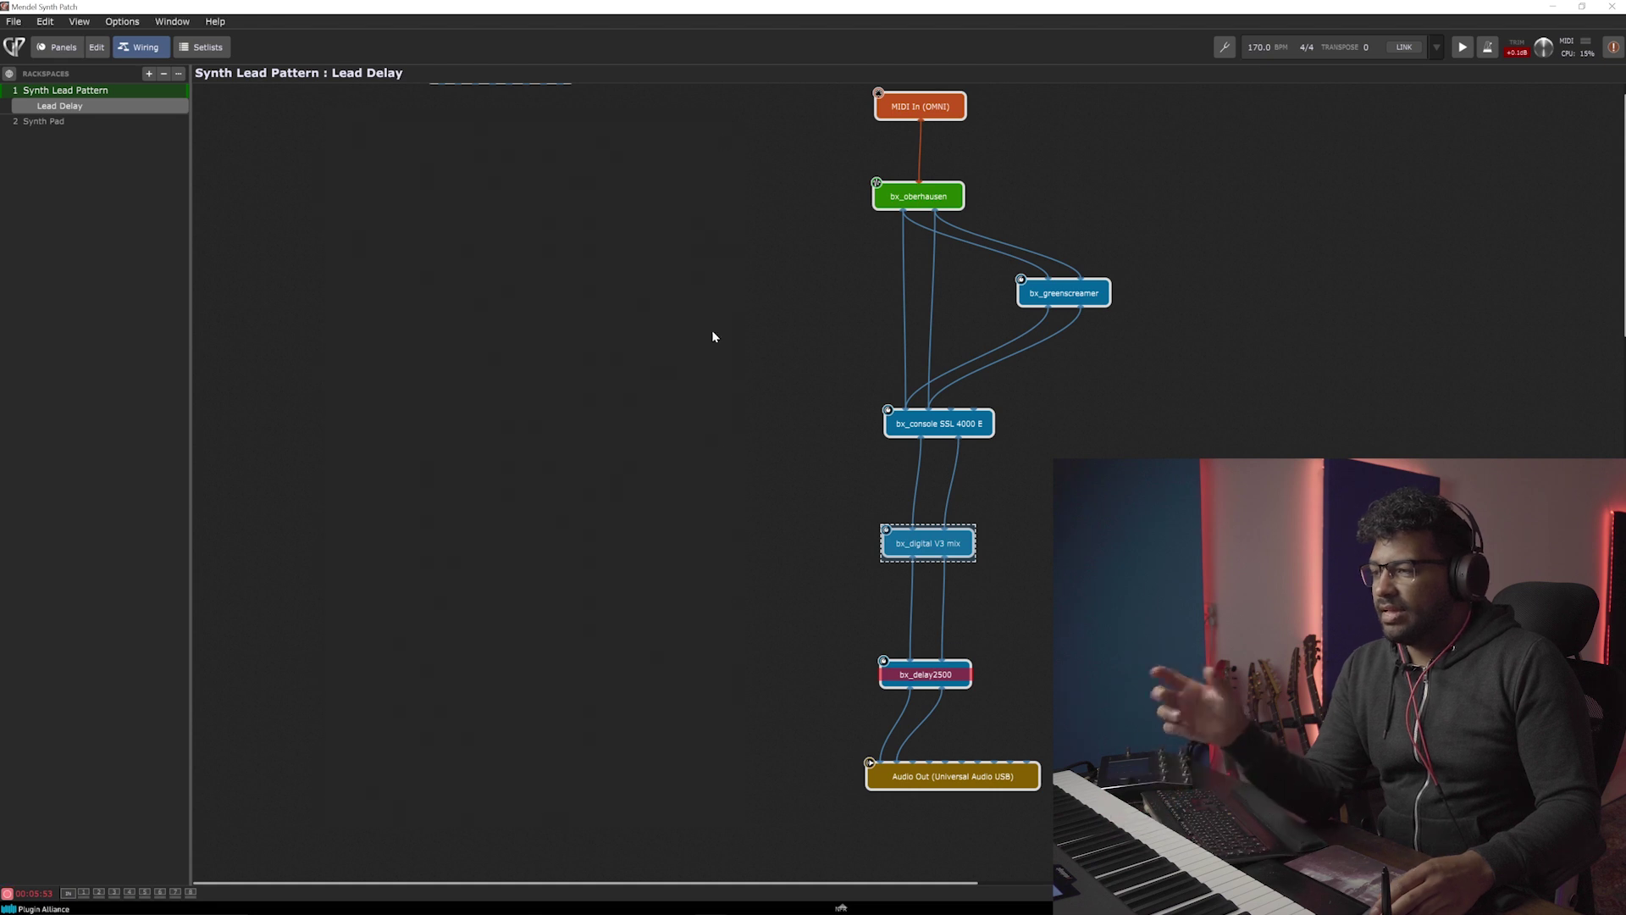
Re-enable bx_delay2500, then select all four effect blocks together.
{"action": "double_click", "coordinate": [927, 677]}
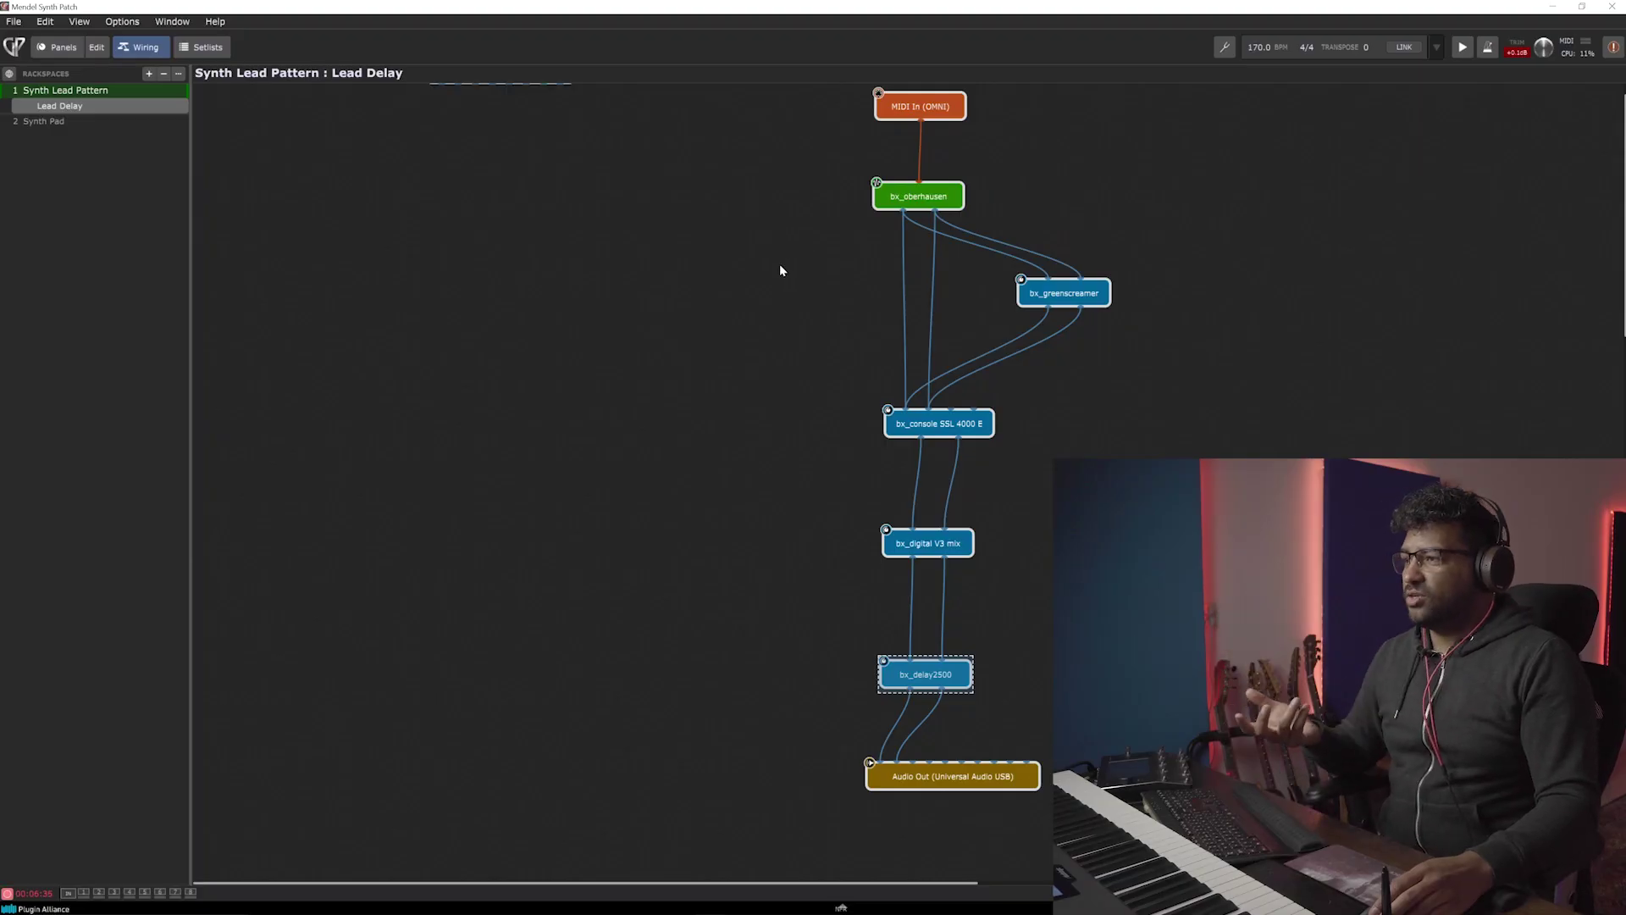
{"action": "left_click_drag", "start_coordinate": [776, 258], "coordinate": [1245, 686]}
{"action": "right_click", "coordinate": [940, 665]}
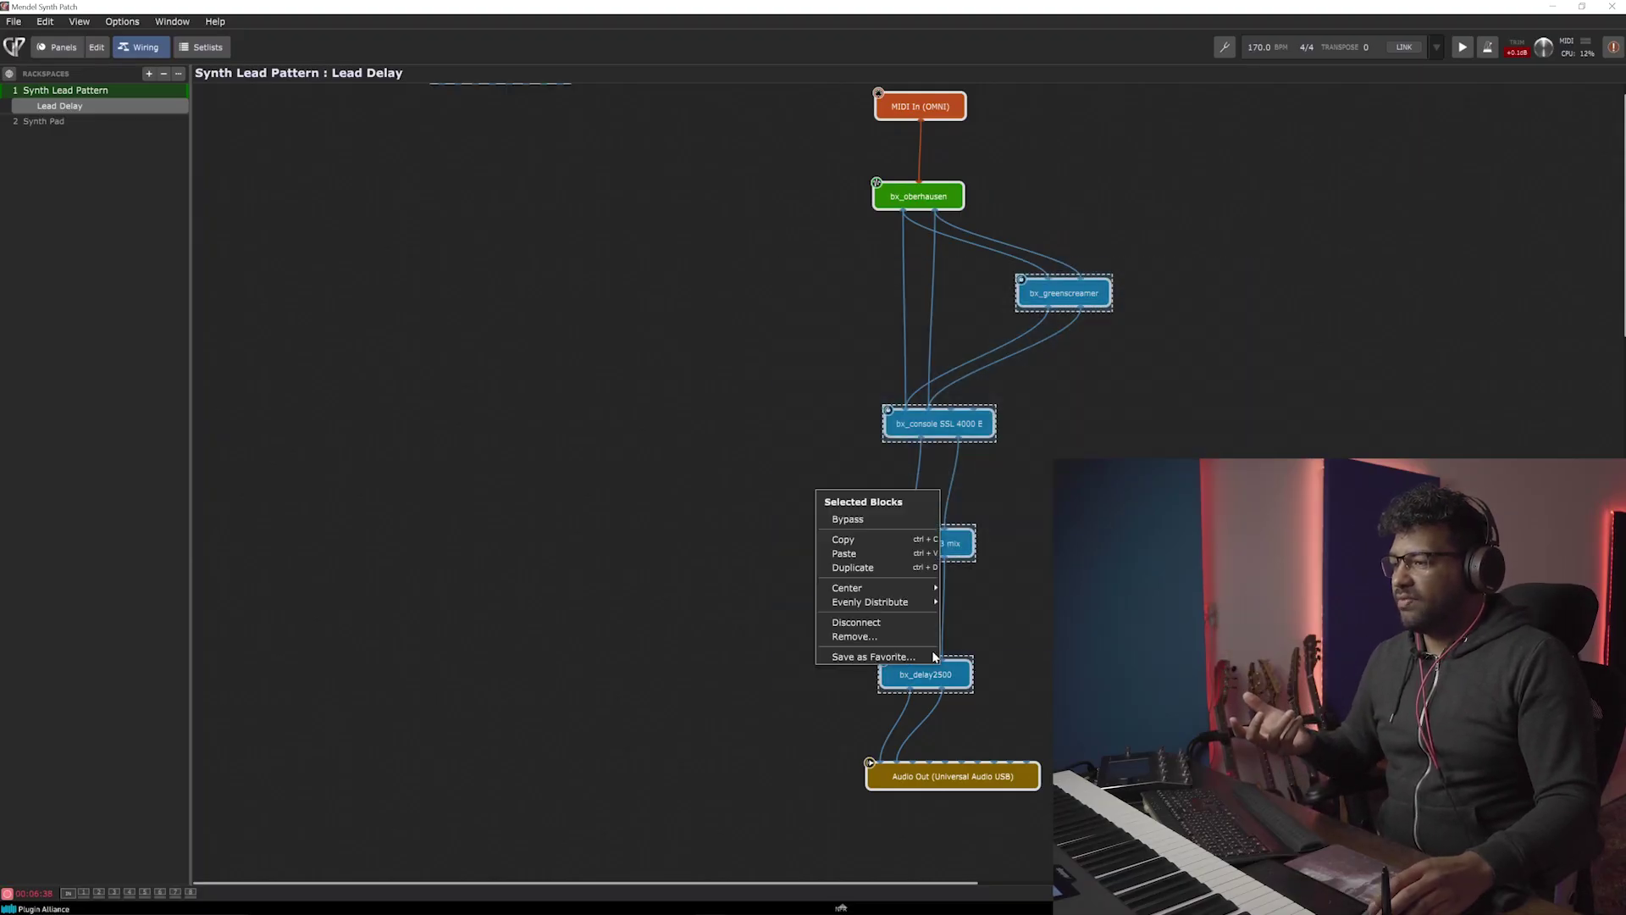
{"action": "left_click", "coordinate": [844, 521]}
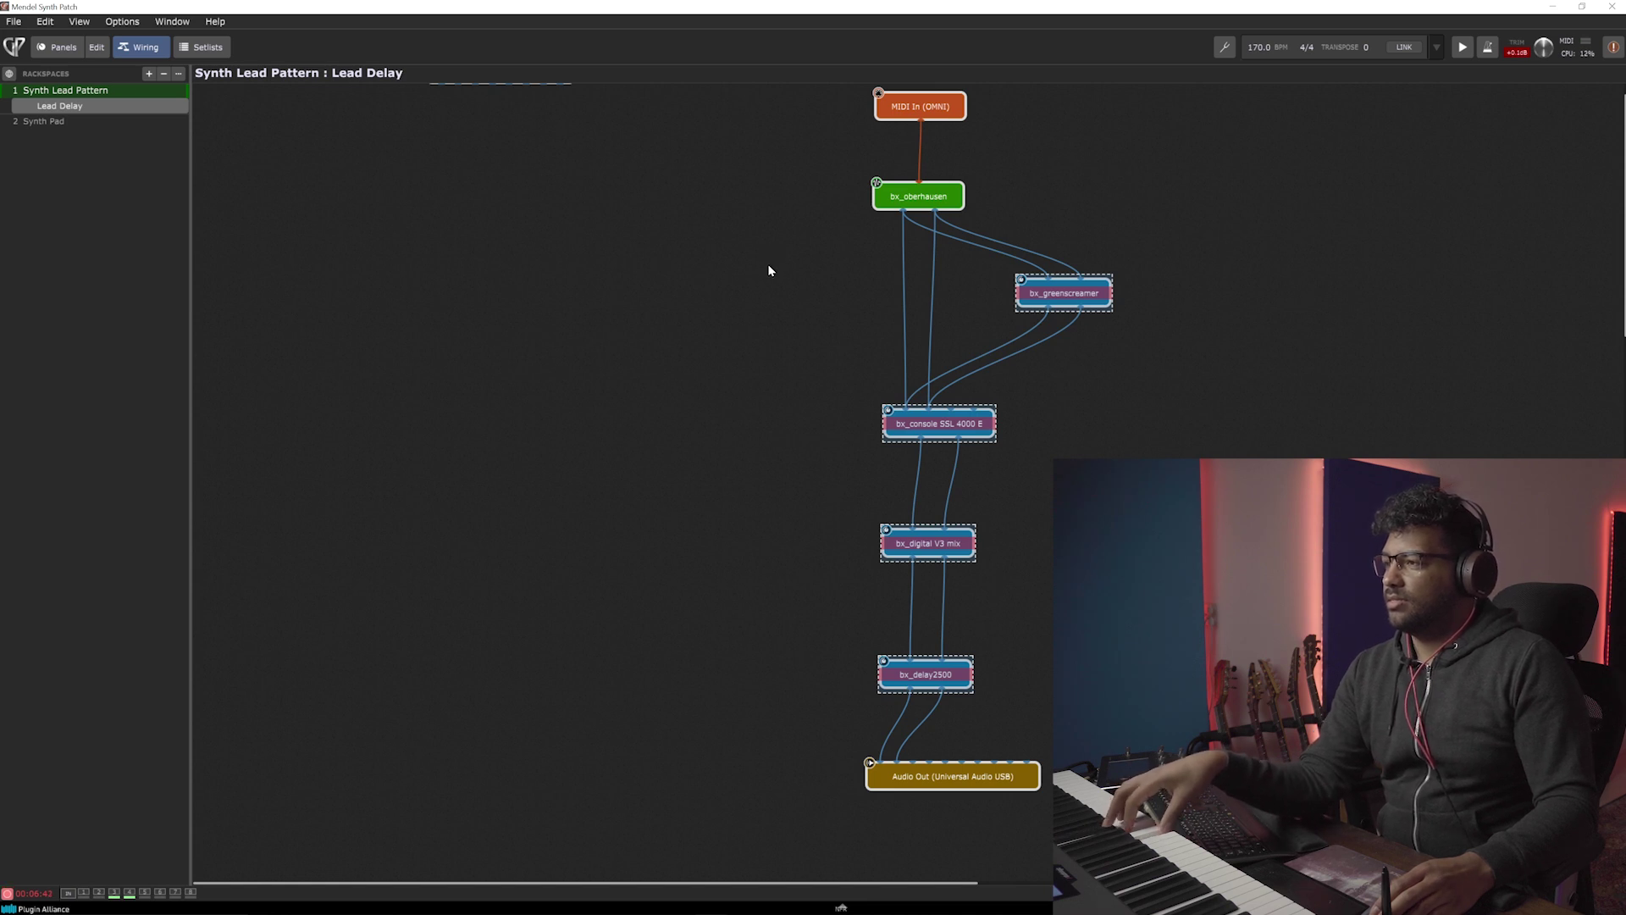
{"action": "left_click_drag", "start_coordinate": [769, 270], "coordinate": [1172, 682]}
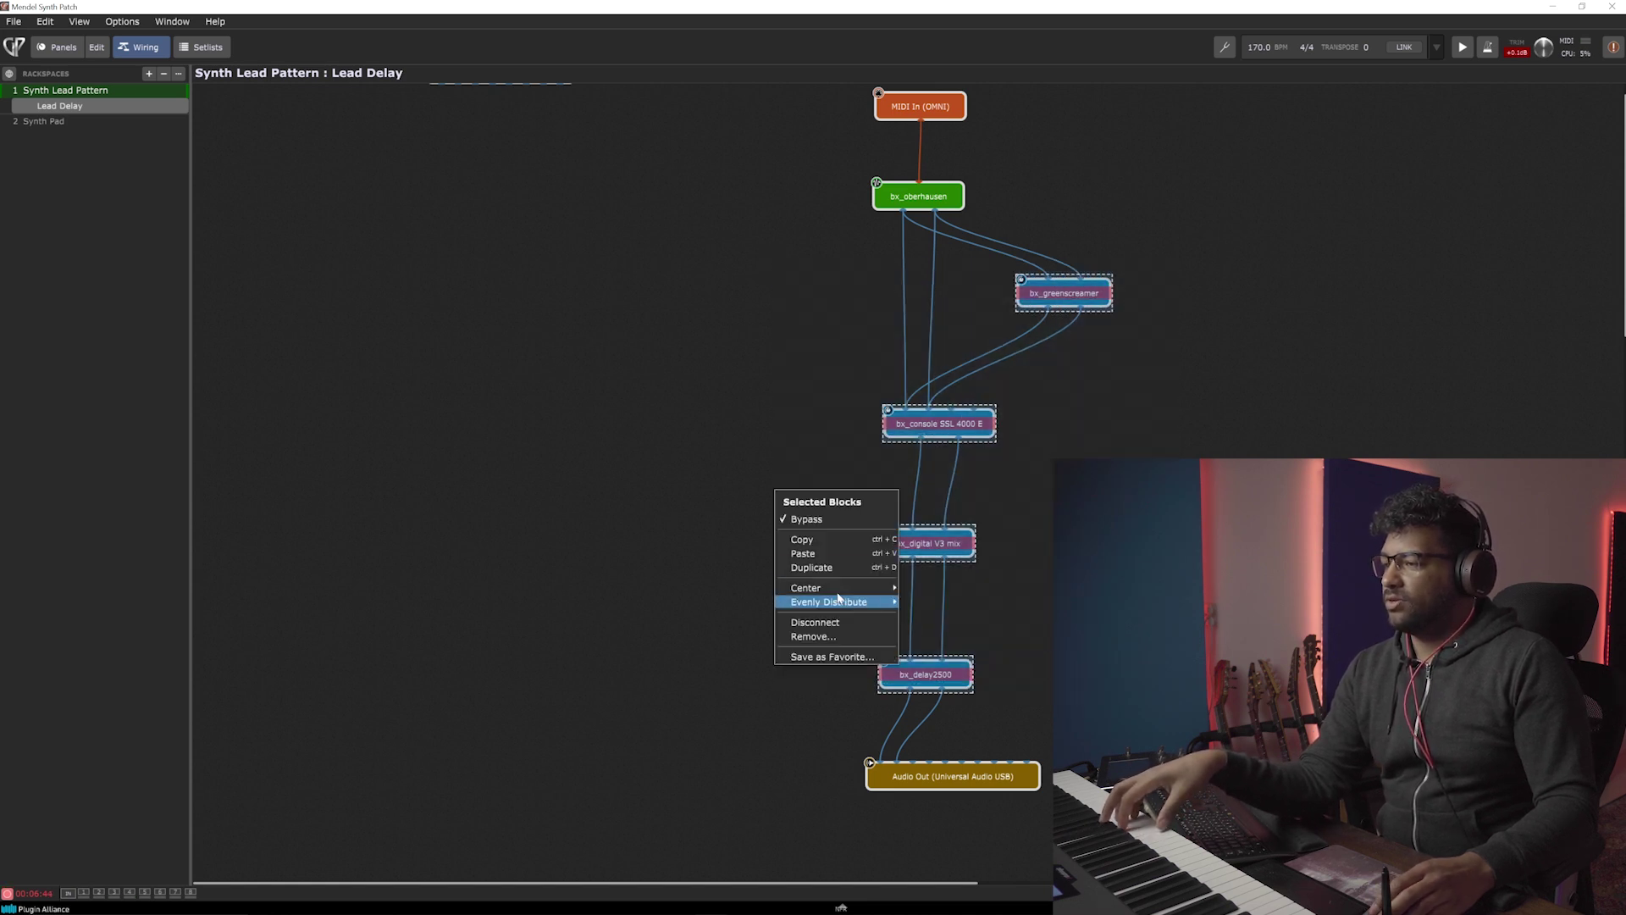
{"action": "left_click", "coordinate": [815, 519]}
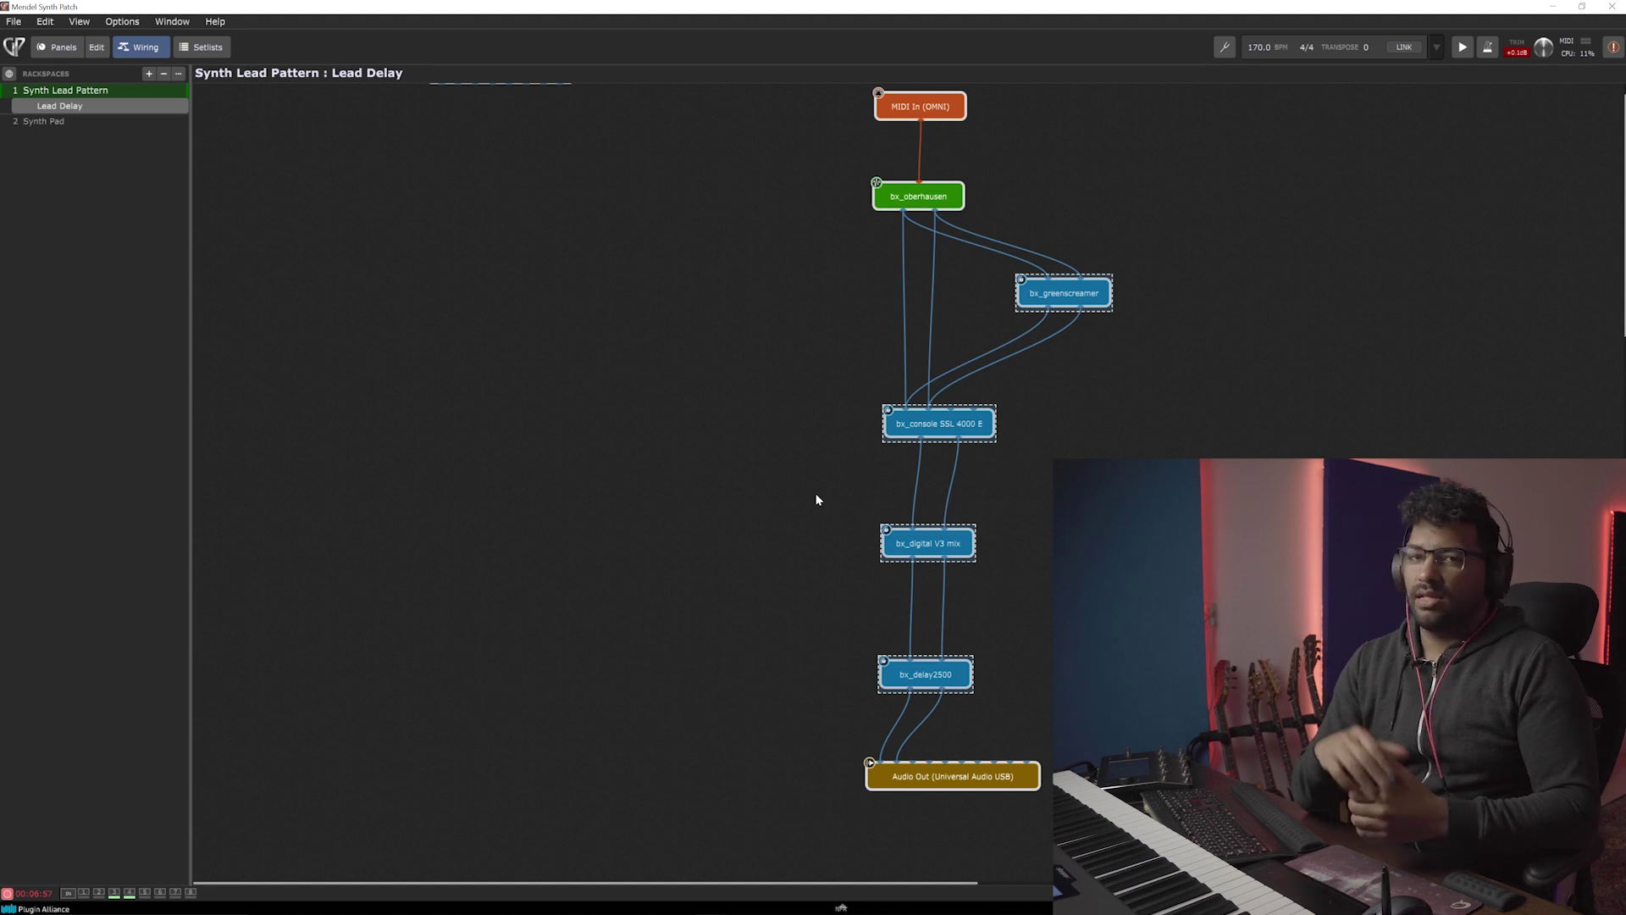
{"action": "left_click", "coordinate": [790, 438]}
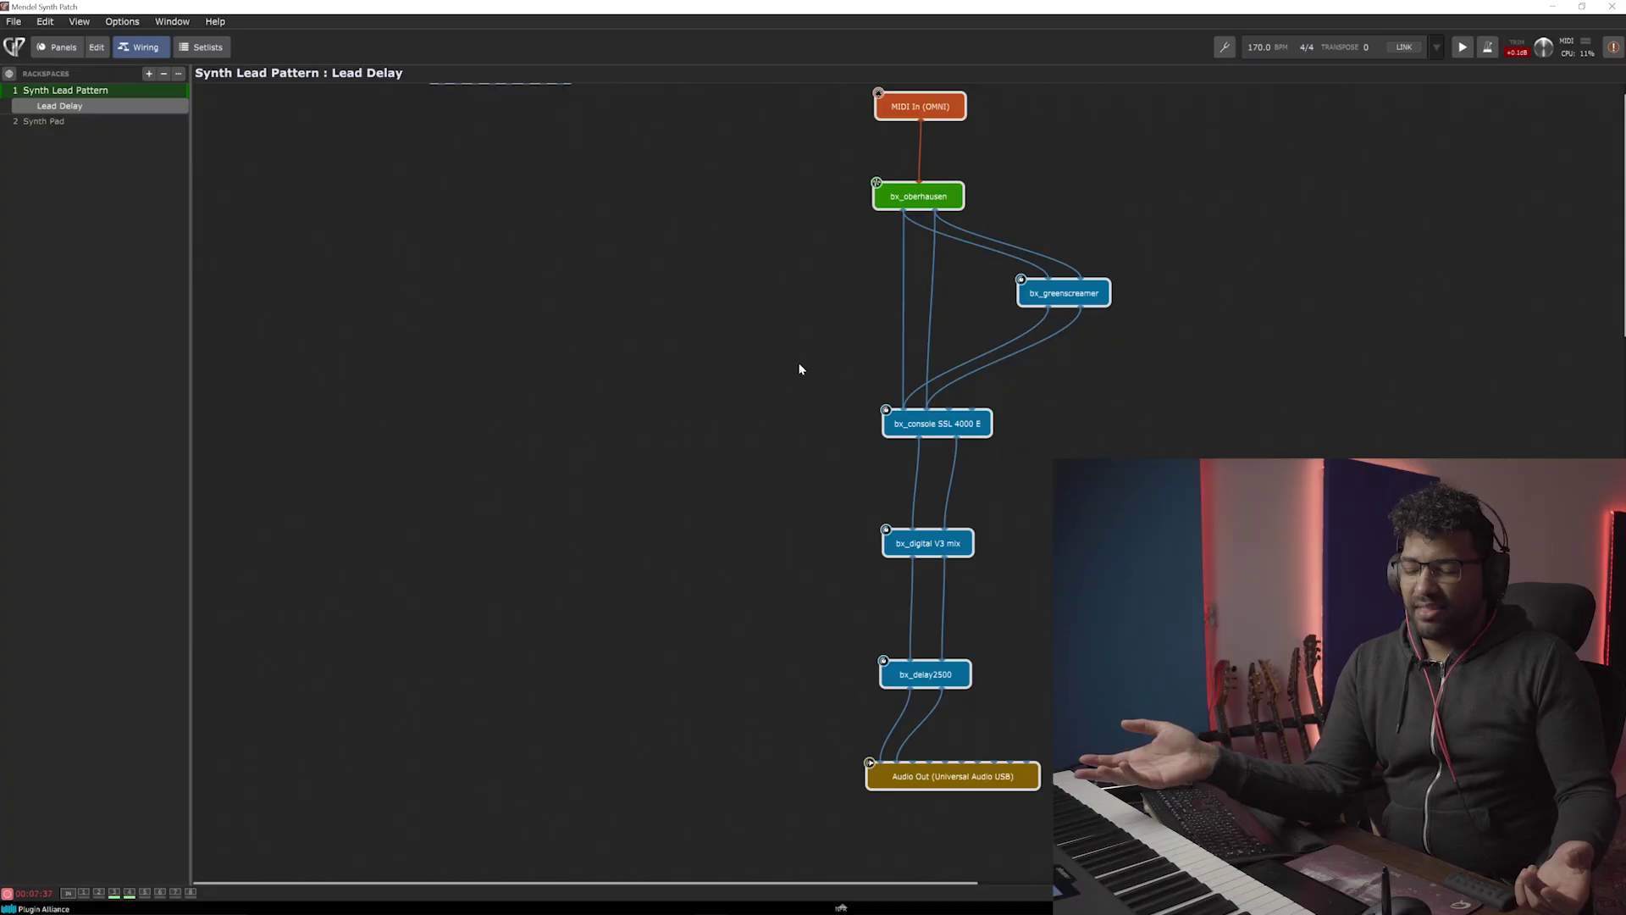
Flip between the Synth Lead Pattern and Synth Pad rackspaces, ending on Synth Pad.
{"action": "key", "text": "Down"}
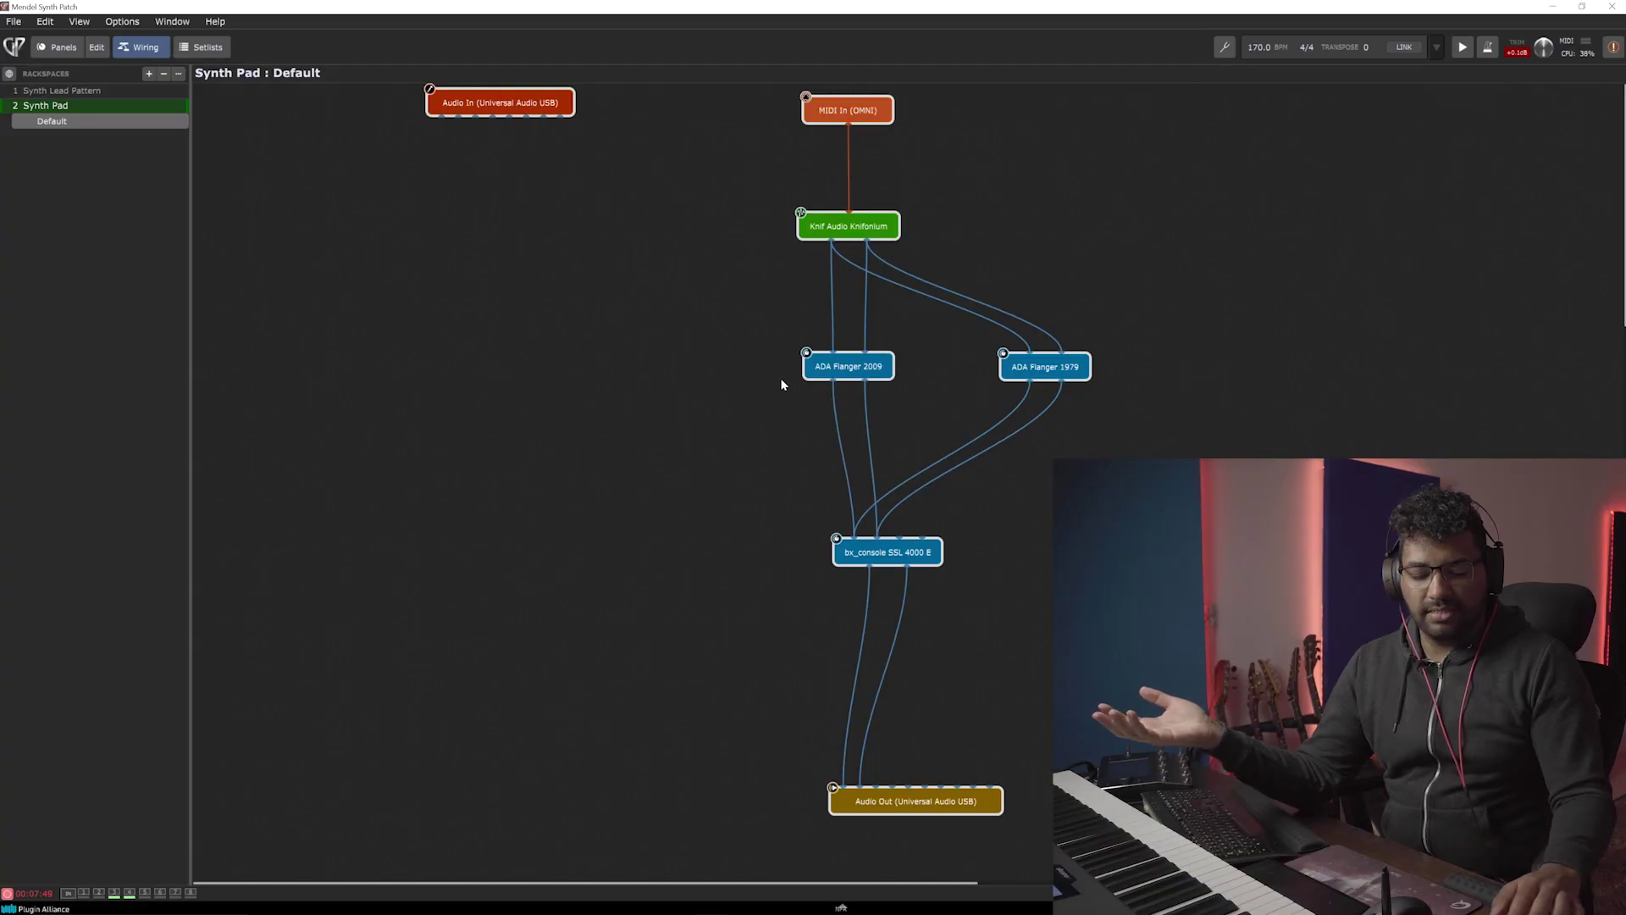
{"action": "key", "text": "Up"}
{"action": "key", "text": "Down"}
{"action": "key", "text": "Up"}
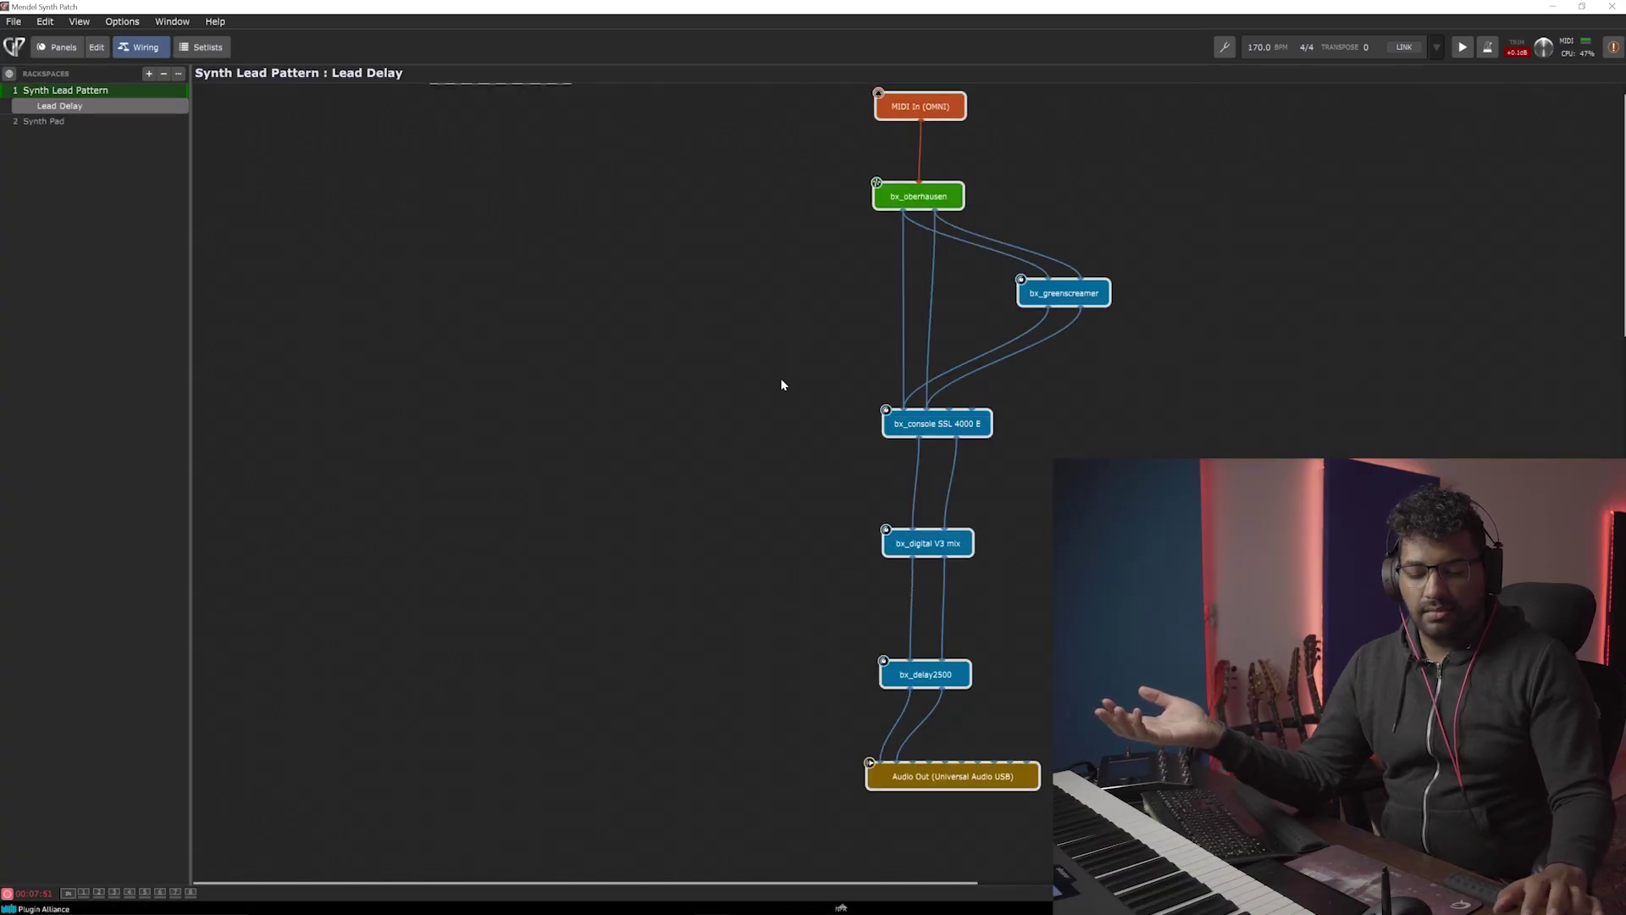
{"action": "key", "text": "Down"}
{"action": "key", "text": "Up"}
{"action": "key", "text": "Down"}
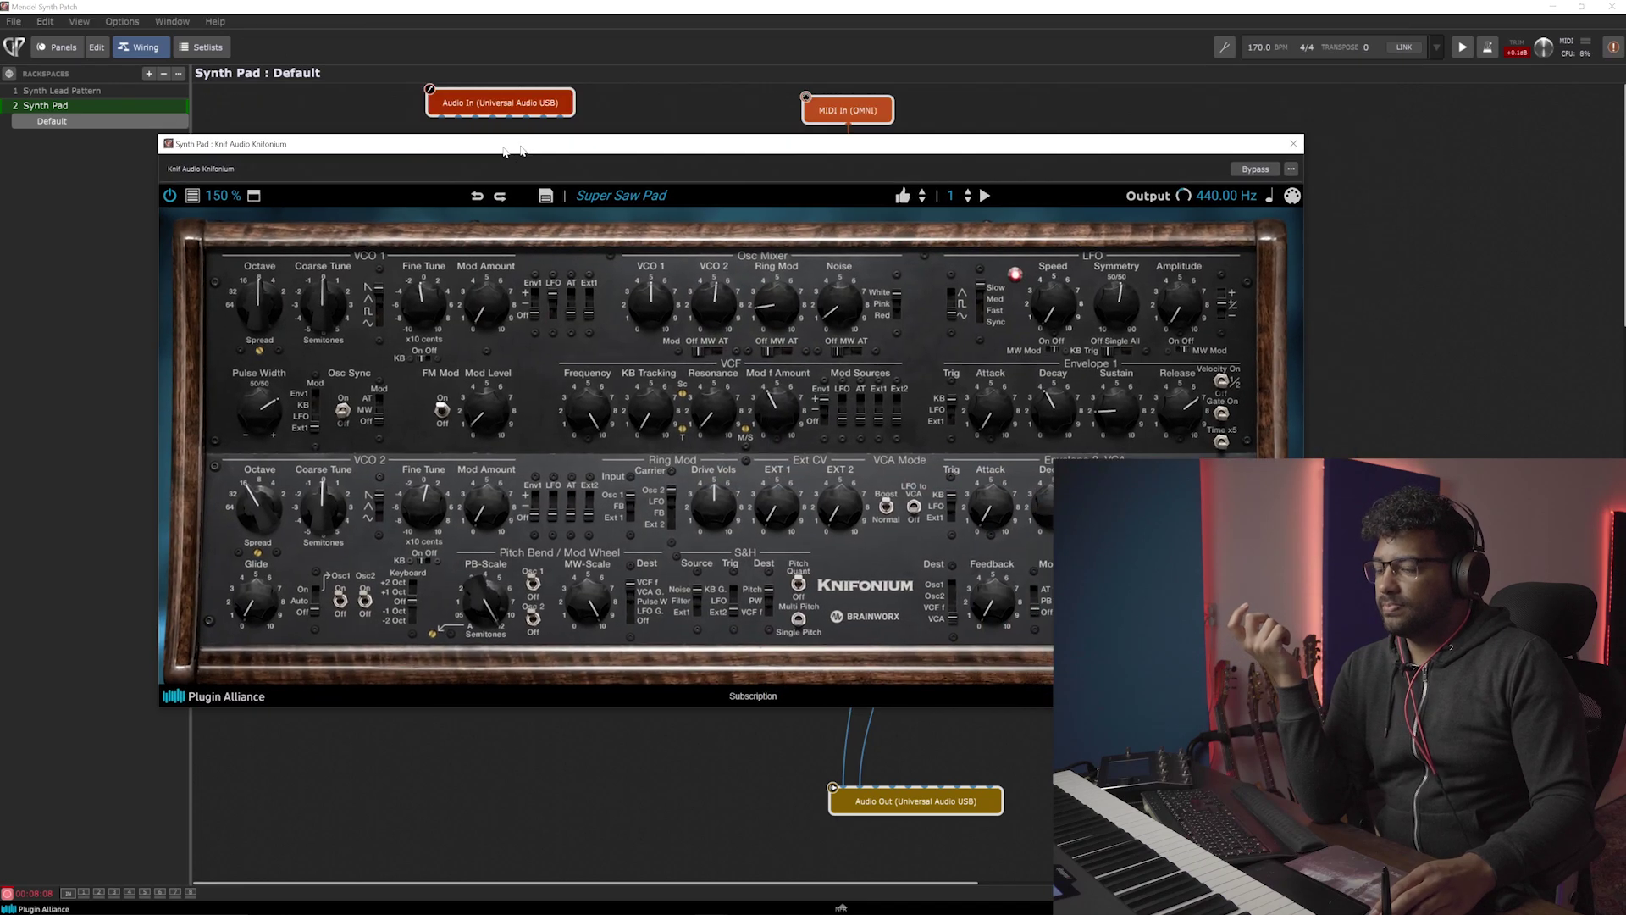
Move the Knifonium editor, showing the Super Saw Pad preset, slightly left.
{"action": "left_click_drag", "start_coordinate": [504, 152], "coordinate": [441, 159]}
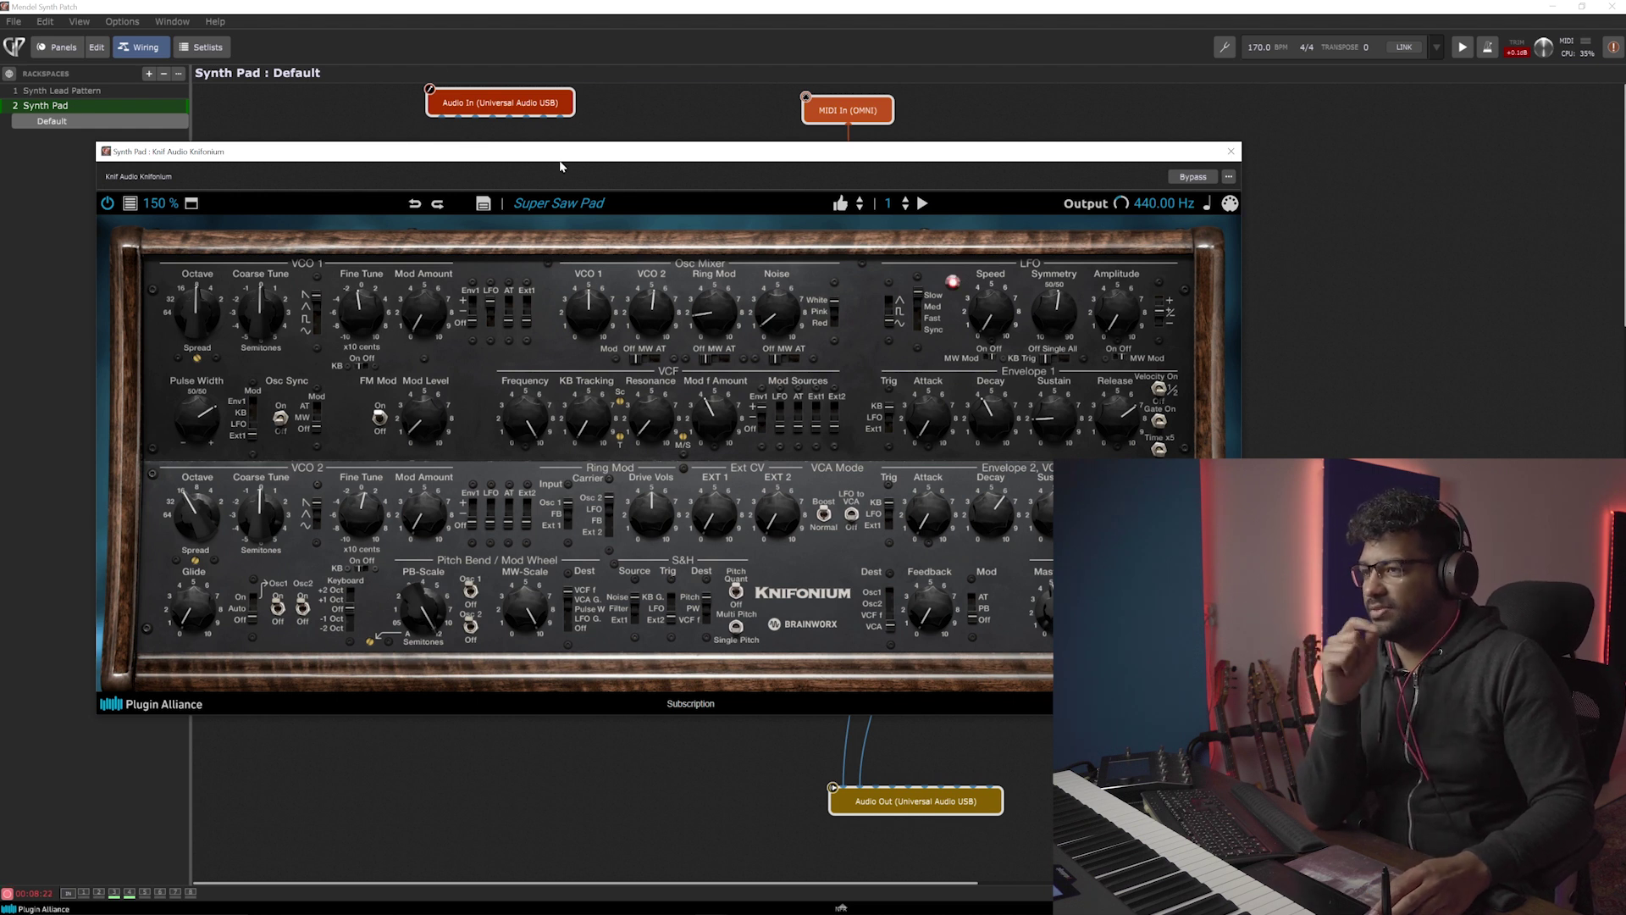
Reposition the Knifonium editor window, then close it.
{"action": "left_click_drag", "start_coordinate": [559, 155], "coordinate": [581, 227]}
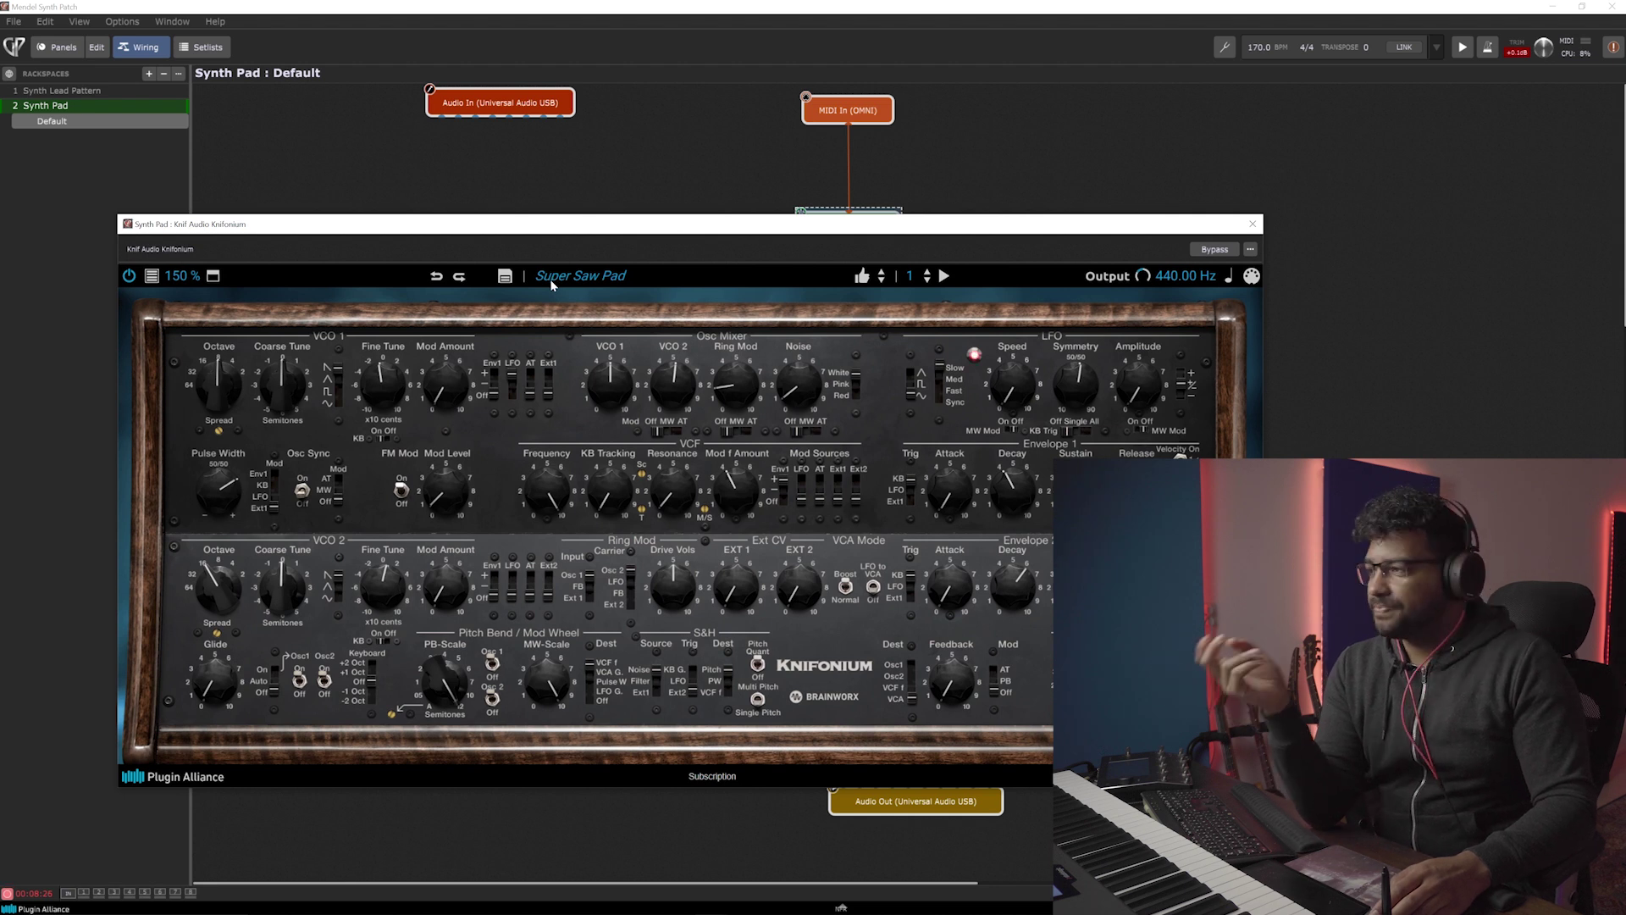
{"action": "left_click", "coordinate": [1253, 223]}
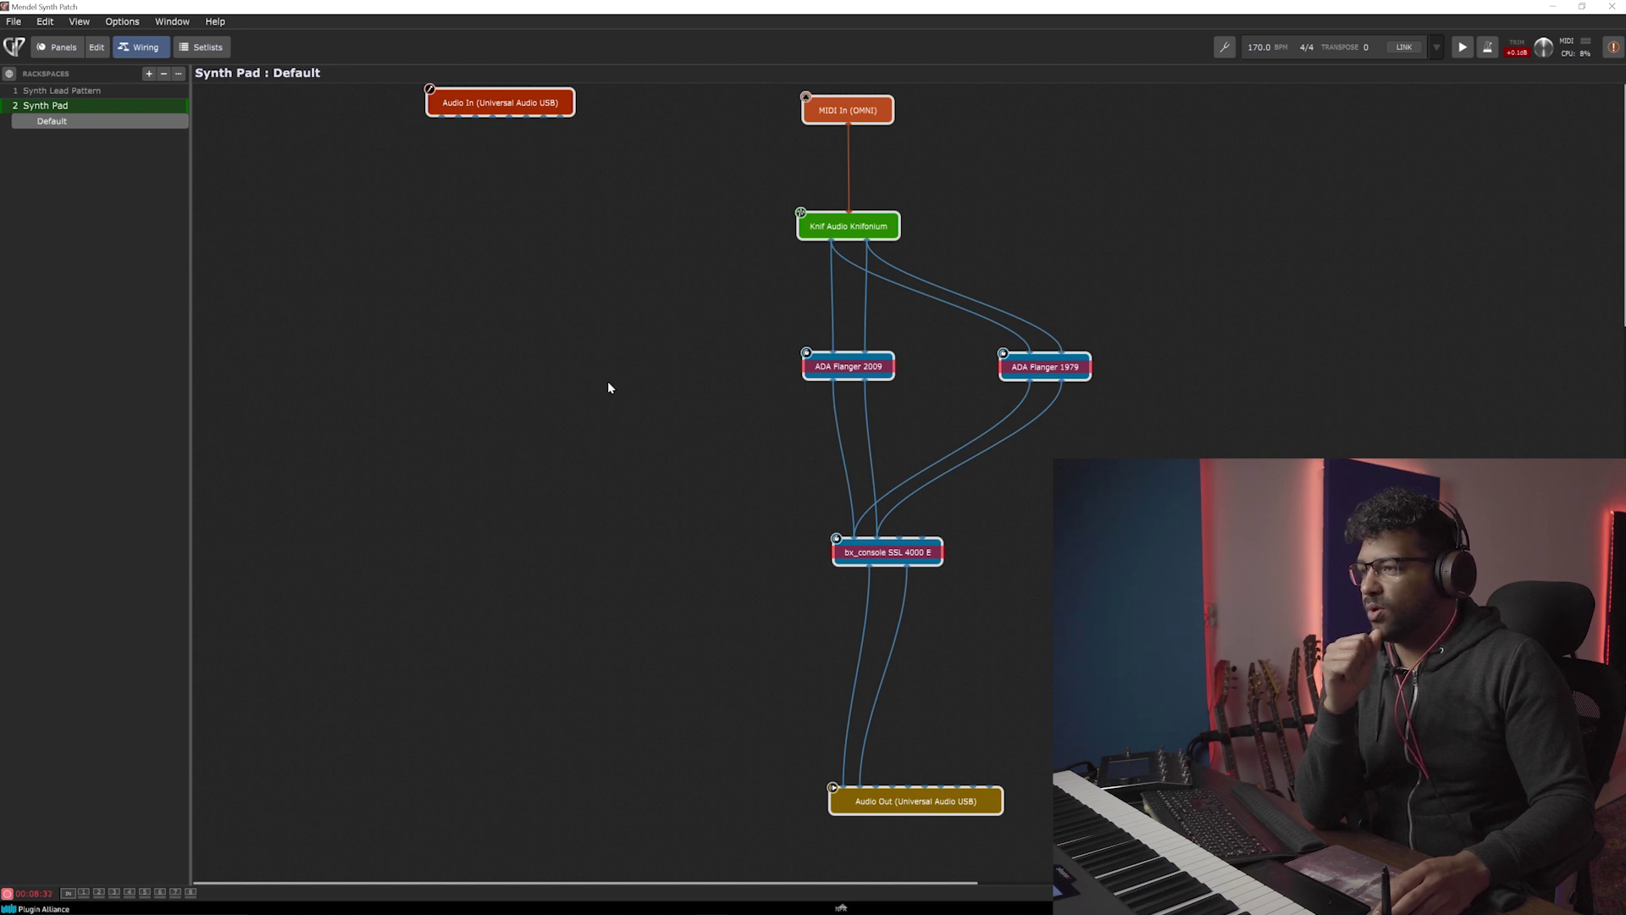
Switch the ADA Flanger 2009 pedal's MODEL to 1979, A/B-ing the two models several times.
{"action": "double_click", "coordinate": [846, 367]}
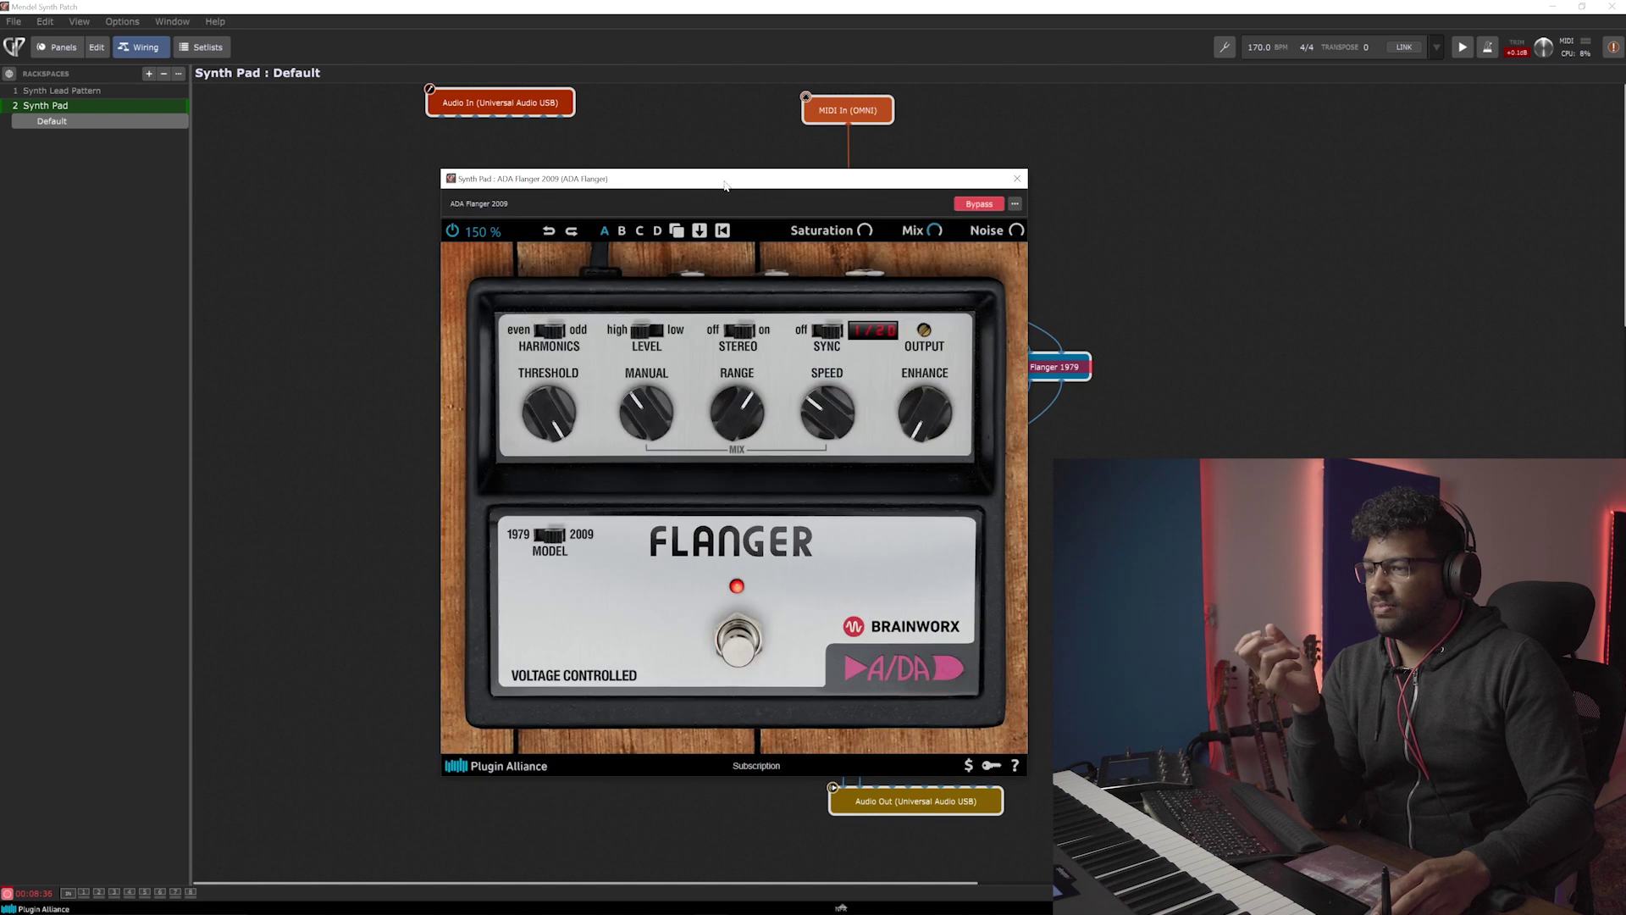
{"action": "left_click_drag", "start_coordinate": [725, 184], "coordinate": [460, 160]}
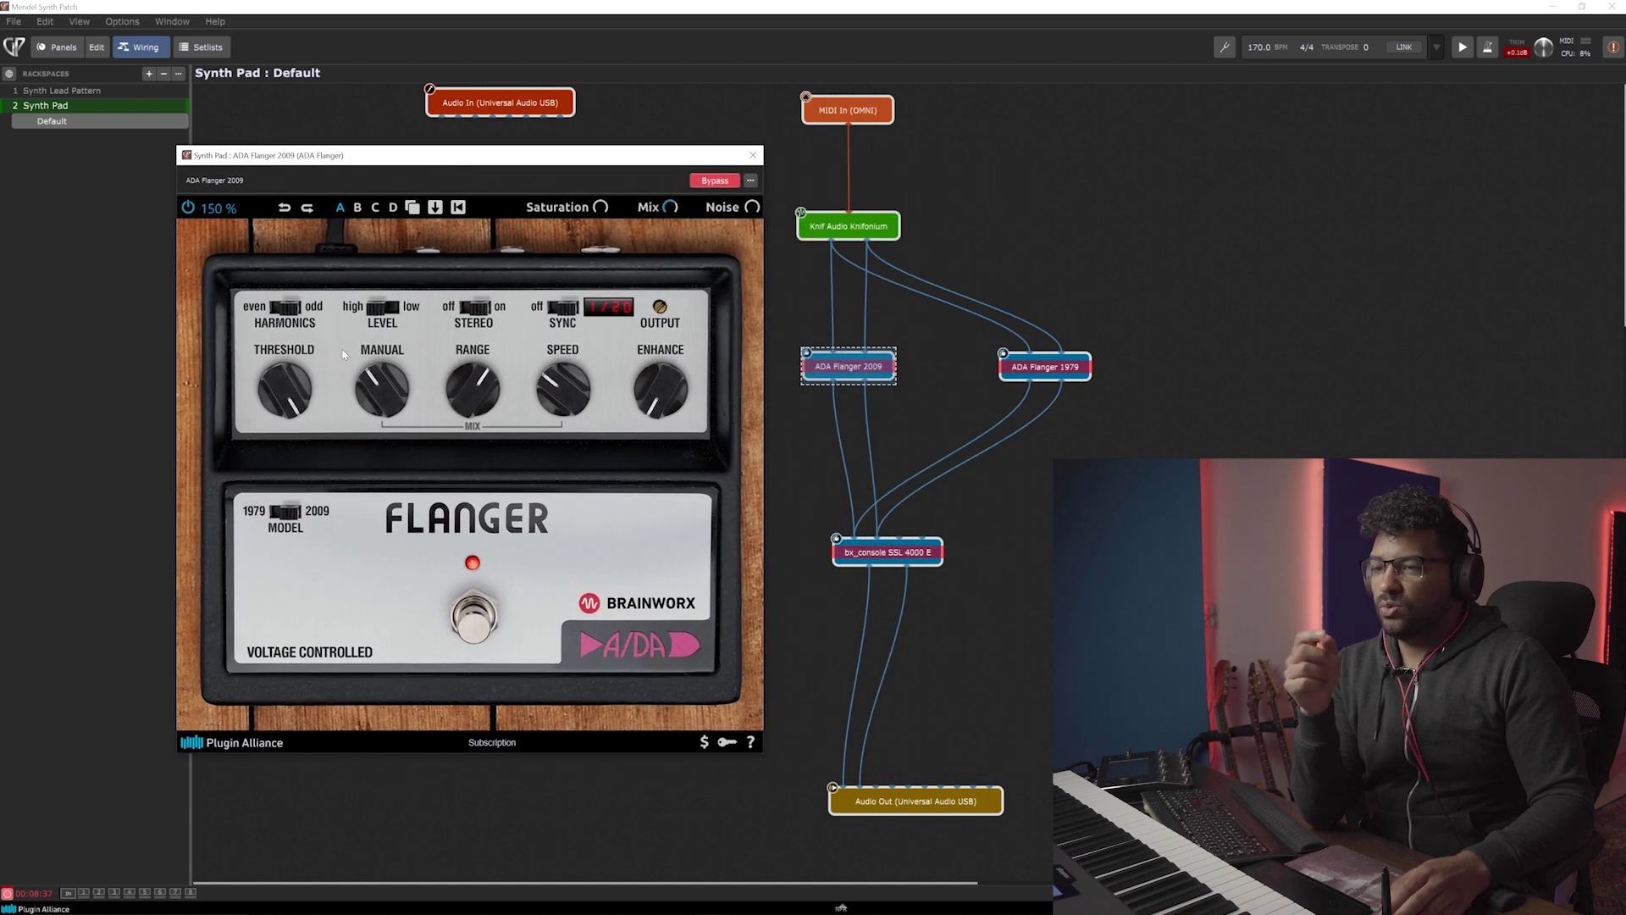
{"action": "left_click", "coordinate": [277, 518]}
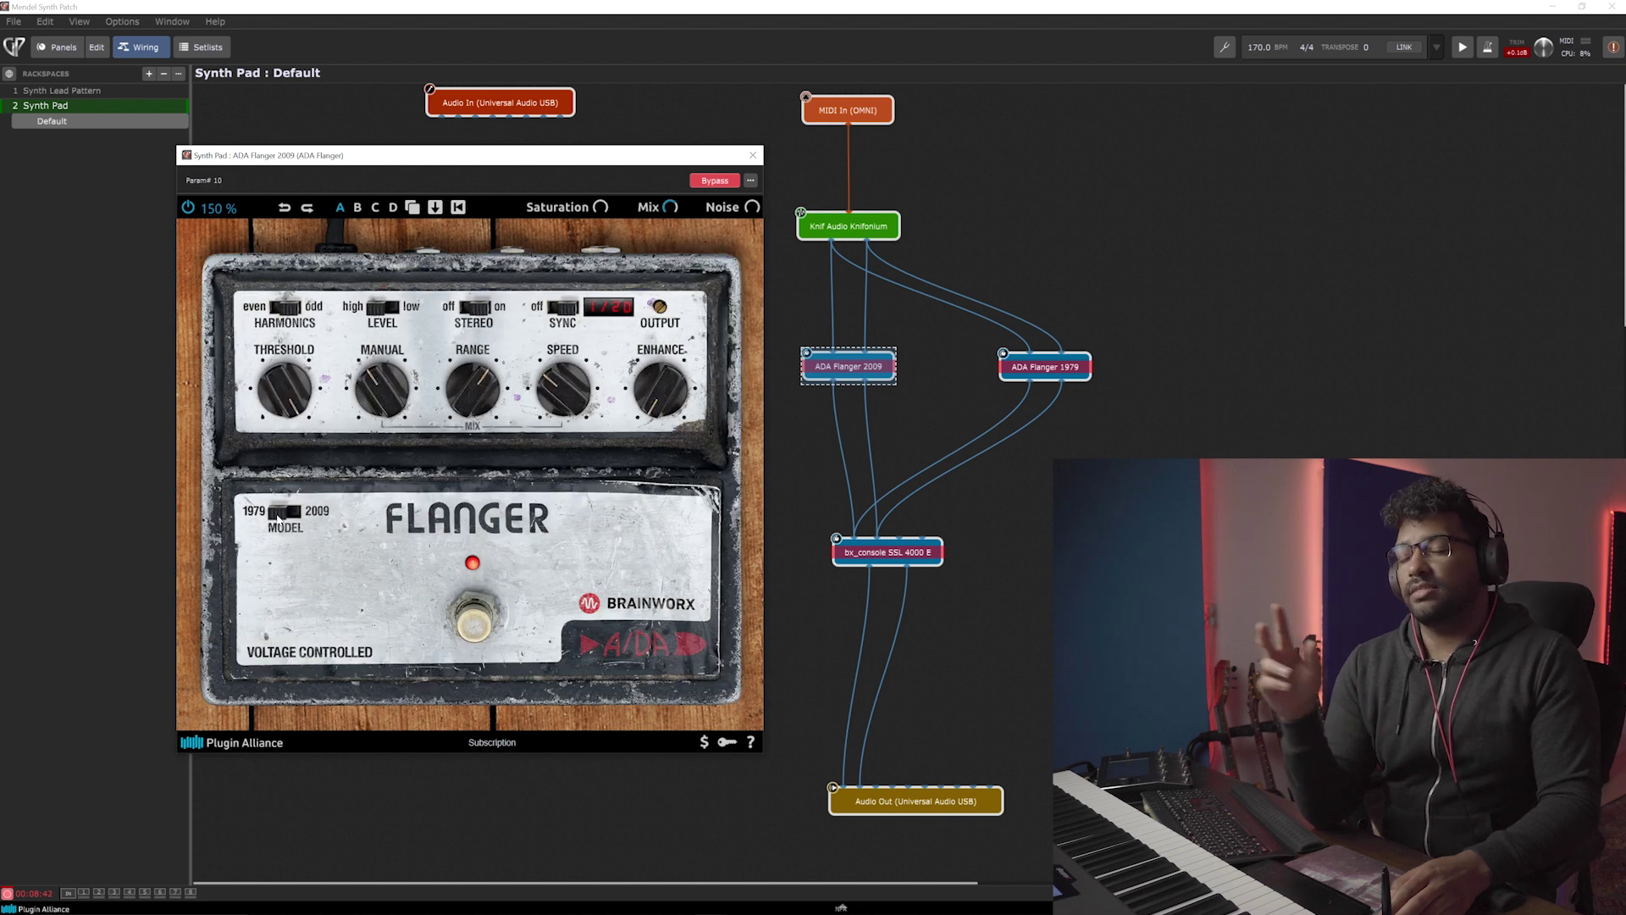
{"action": "left_click", "coordinate": [277, 514]}
{"action": "left_click", "coordinate": [277, 515]}
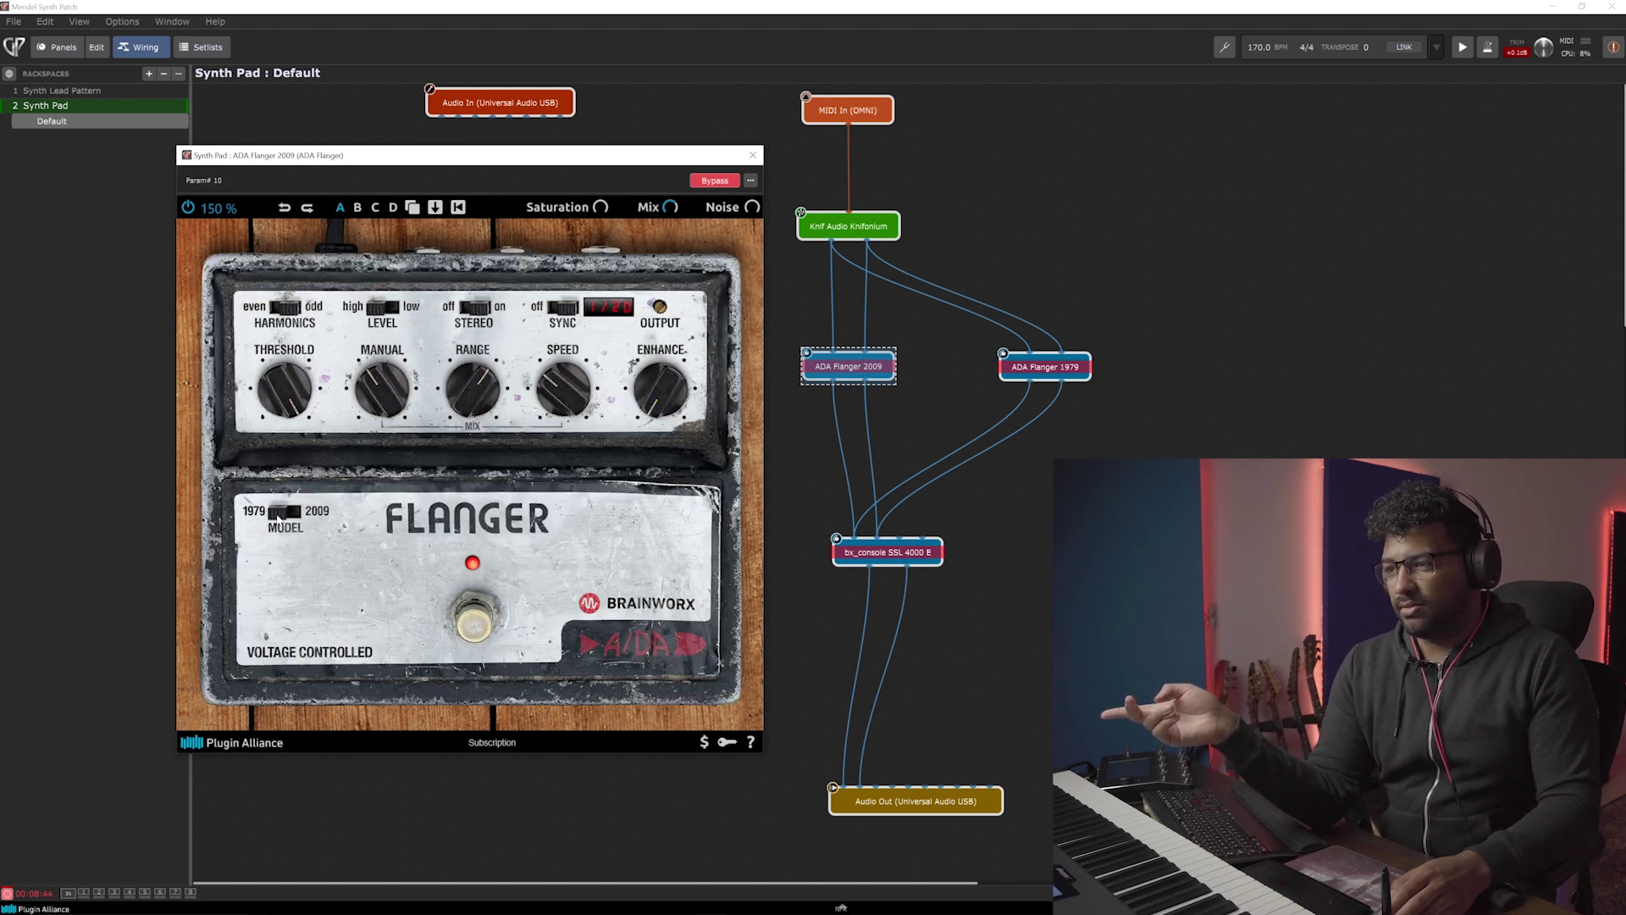
{"action": "left_click", "coordinate": [279, 515]}
{"action": "left_click", "coordinate": [279, 514]}
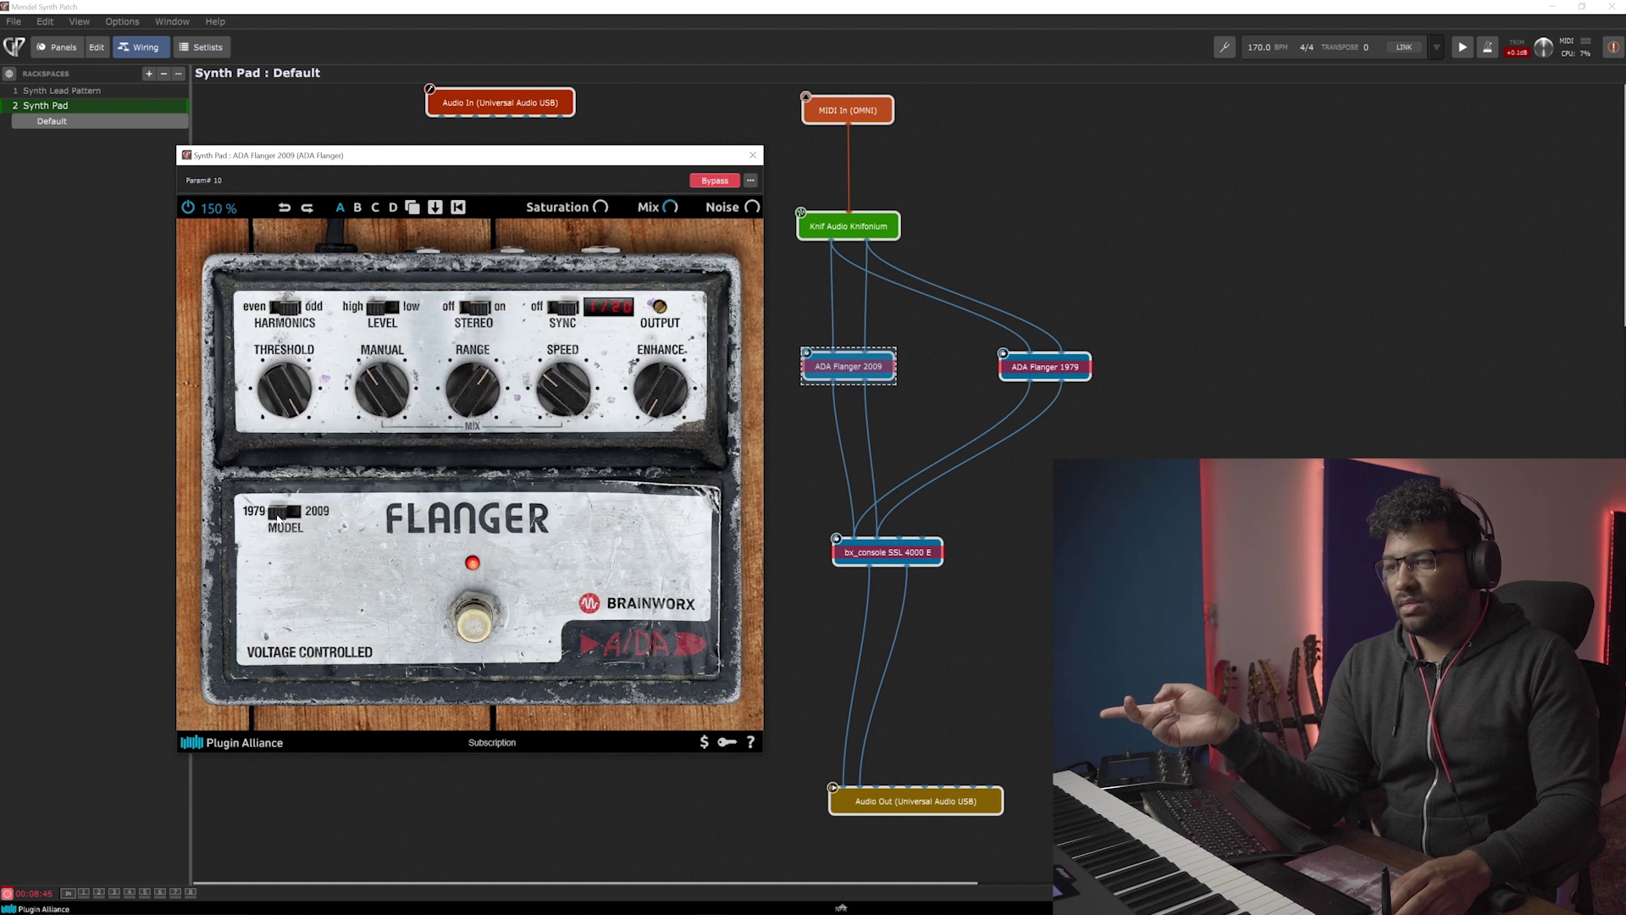
{"action": "left_click", "coordinate": [279, 515]}
{"action": "left_click", "coordinate": [279, 515]}
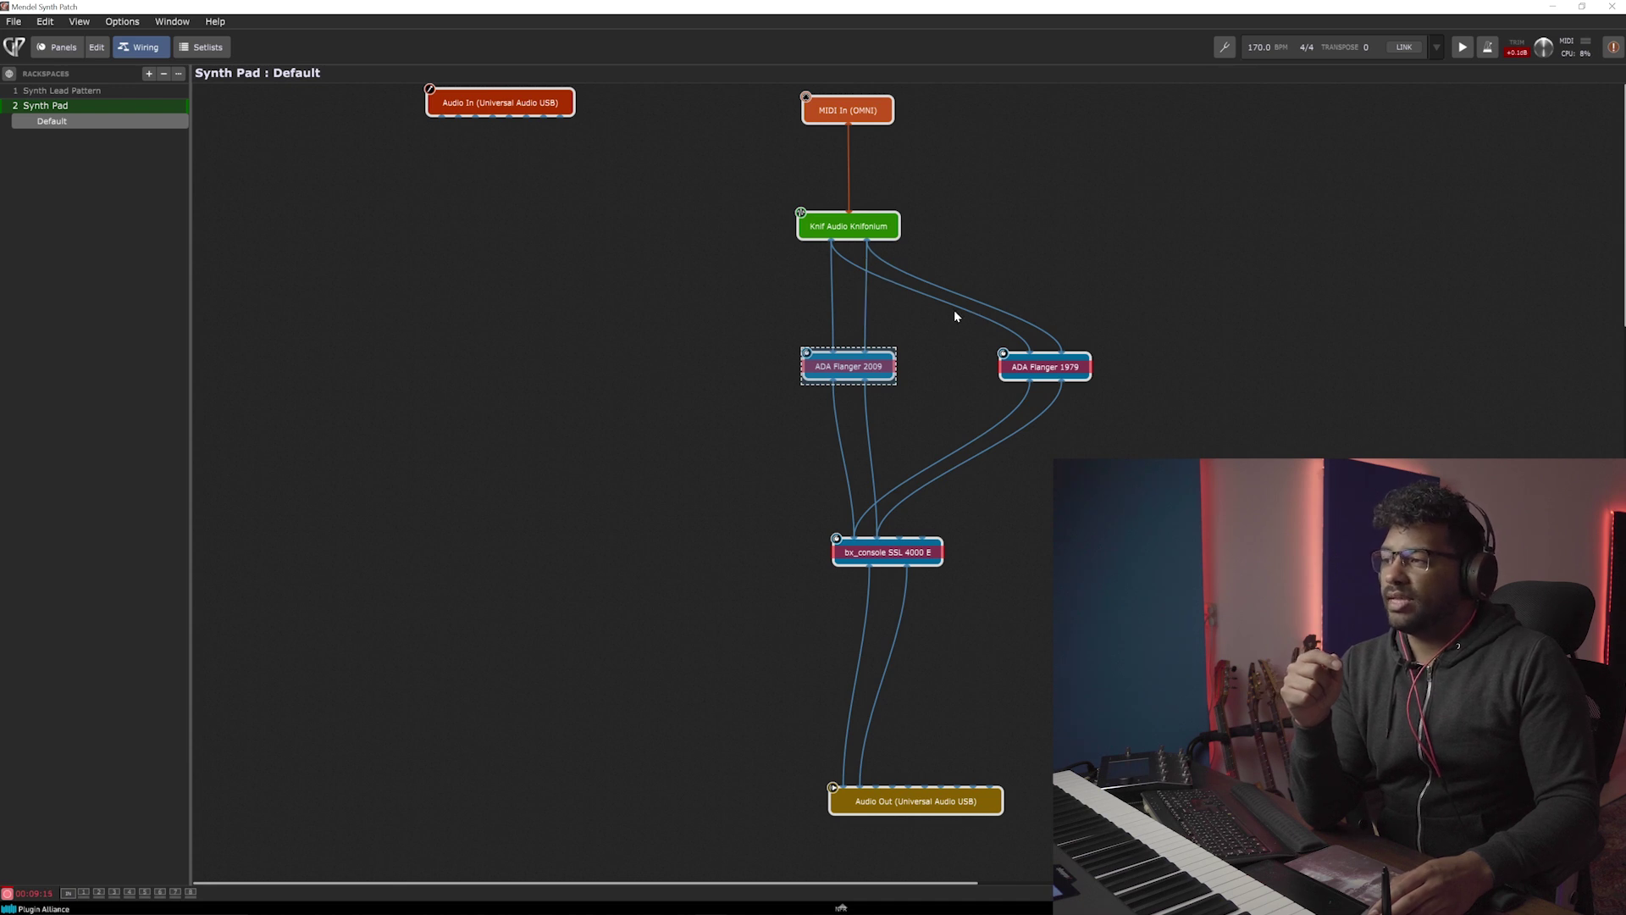
Glance at the ADA Flanger 1979 editor, then uncheck Bypass on its block.
{"action": "double_click", "coordinate": [1060, 367]}
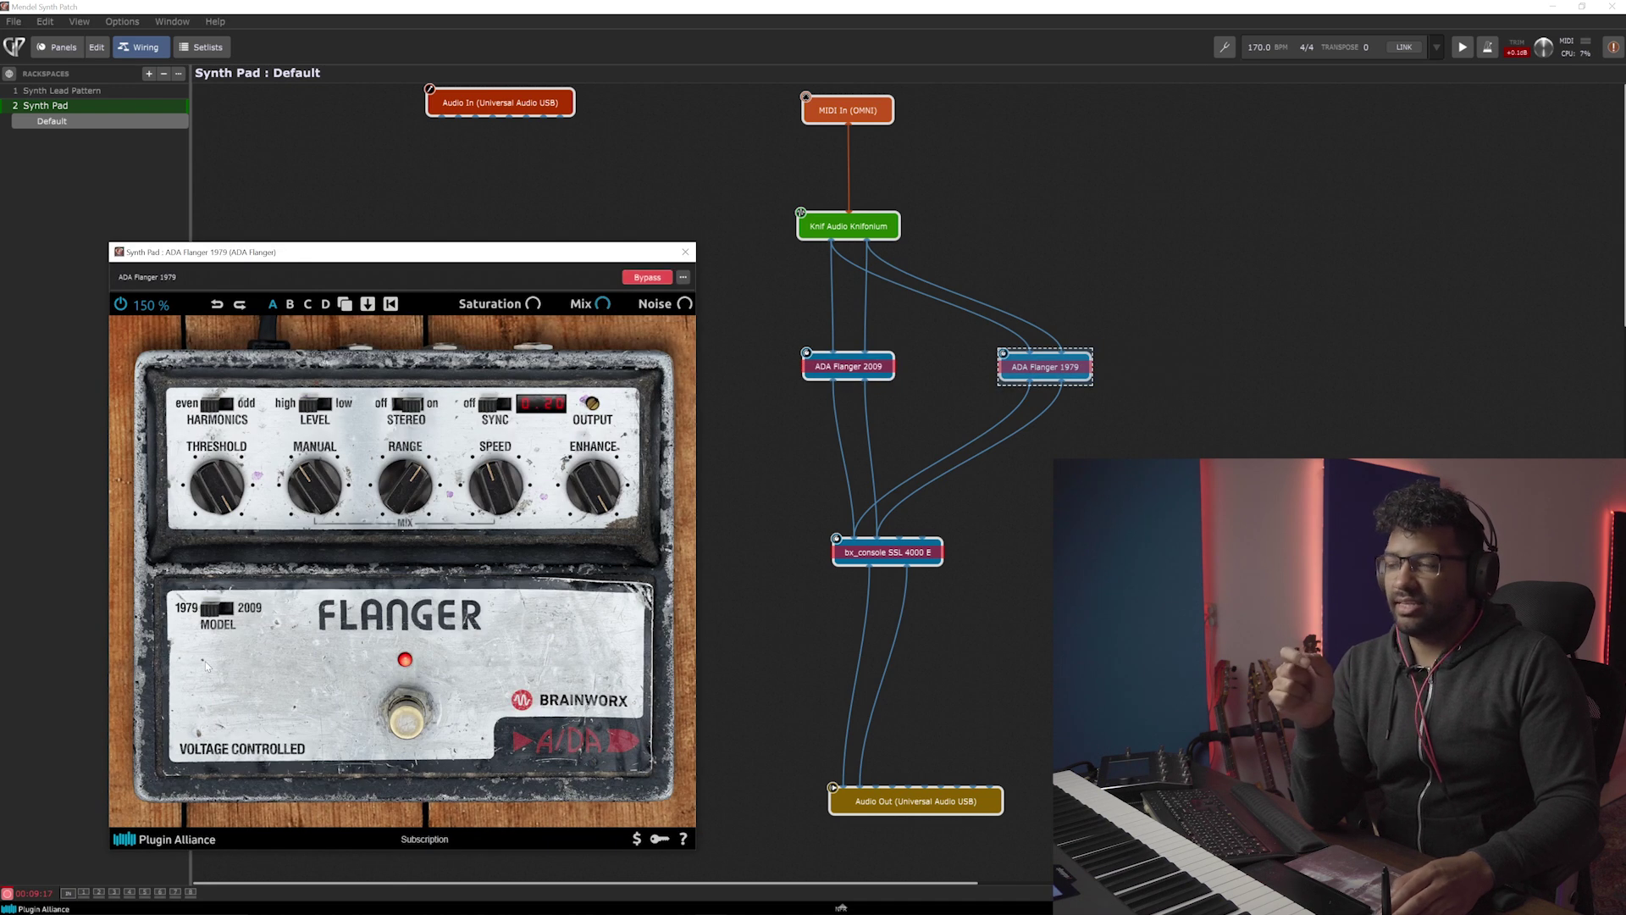
{"action": "left_click", "coordinate": [685, 251]}
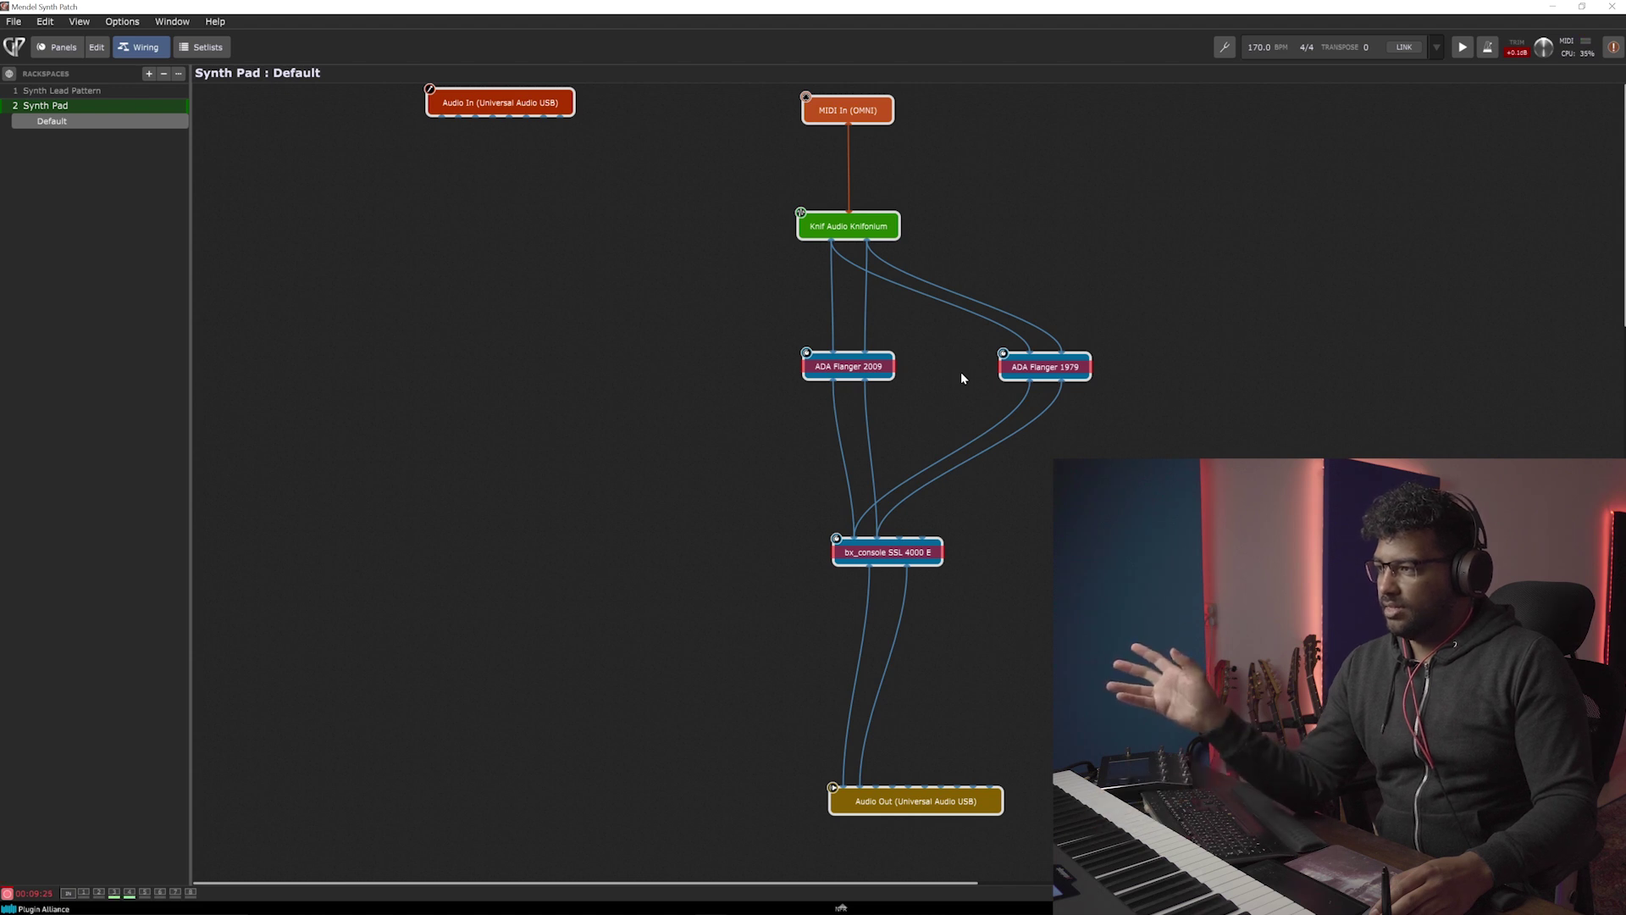
{"action": "right_click", "coordinate": [1016, 373]}
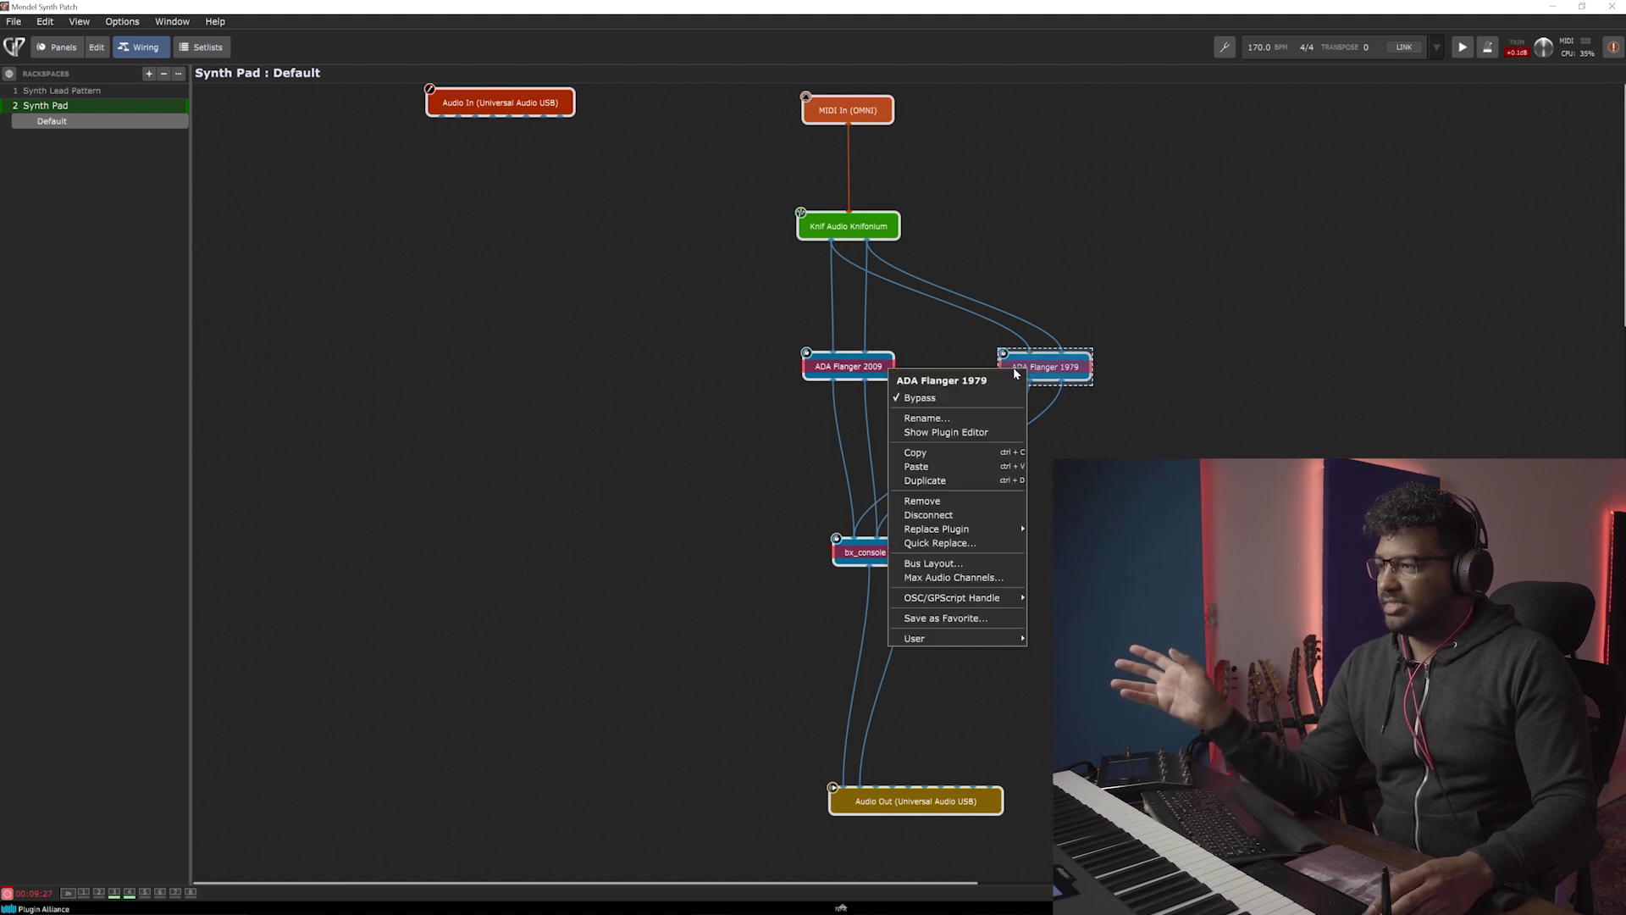
{"action": "left_click", "coordinate": [974, 398]}
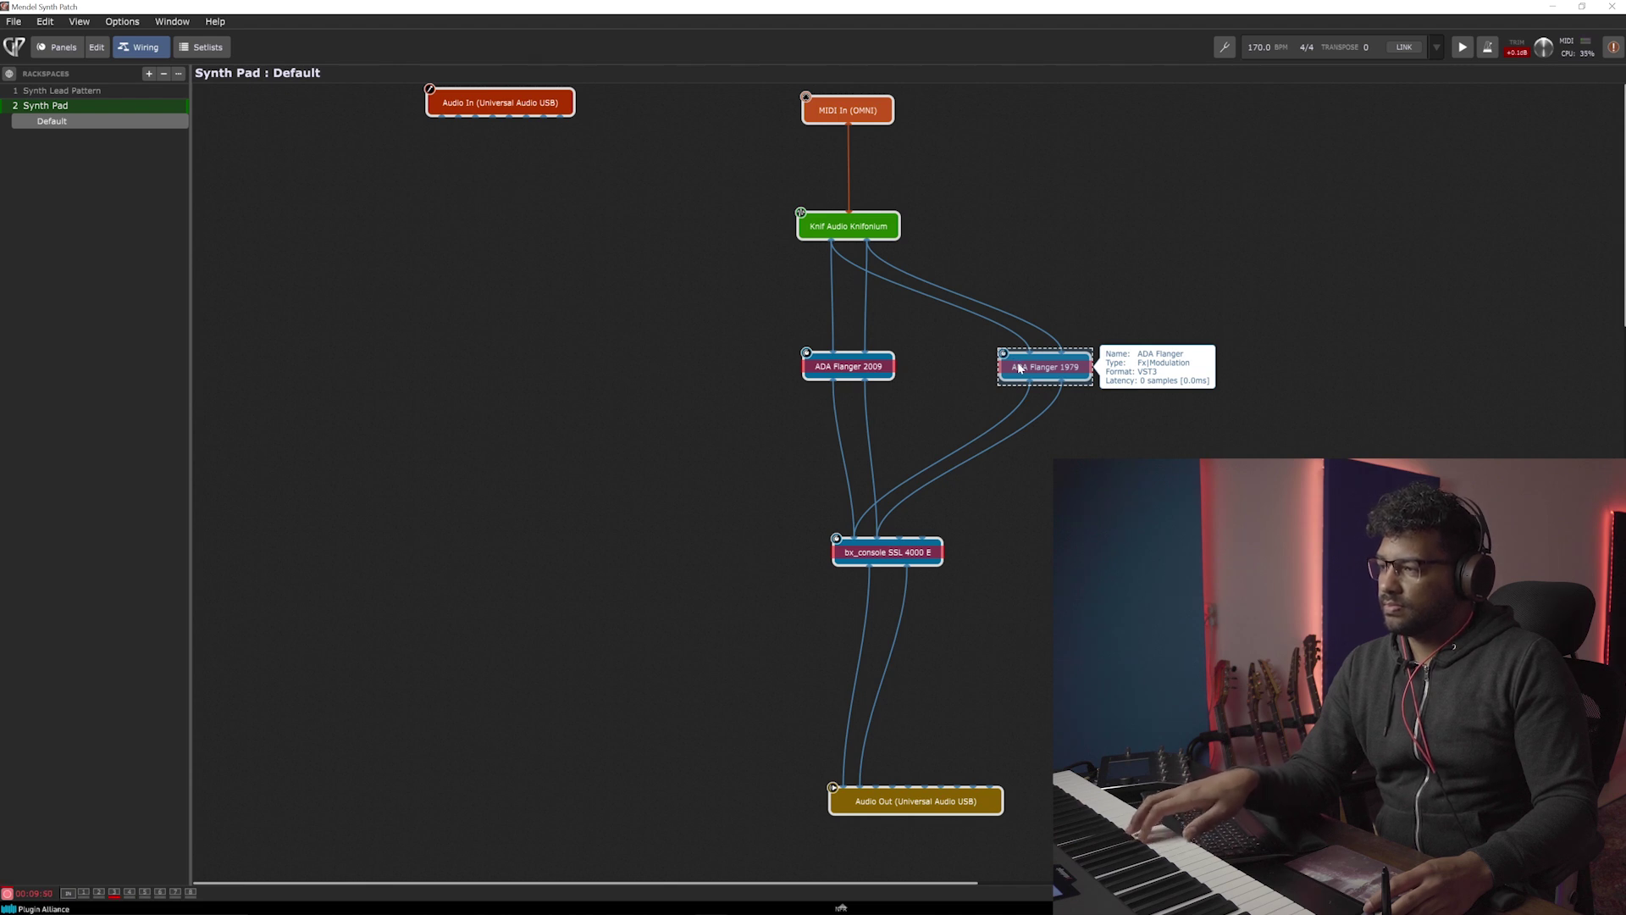
{"action": "right_click", "coordinate": [1020, 368]}
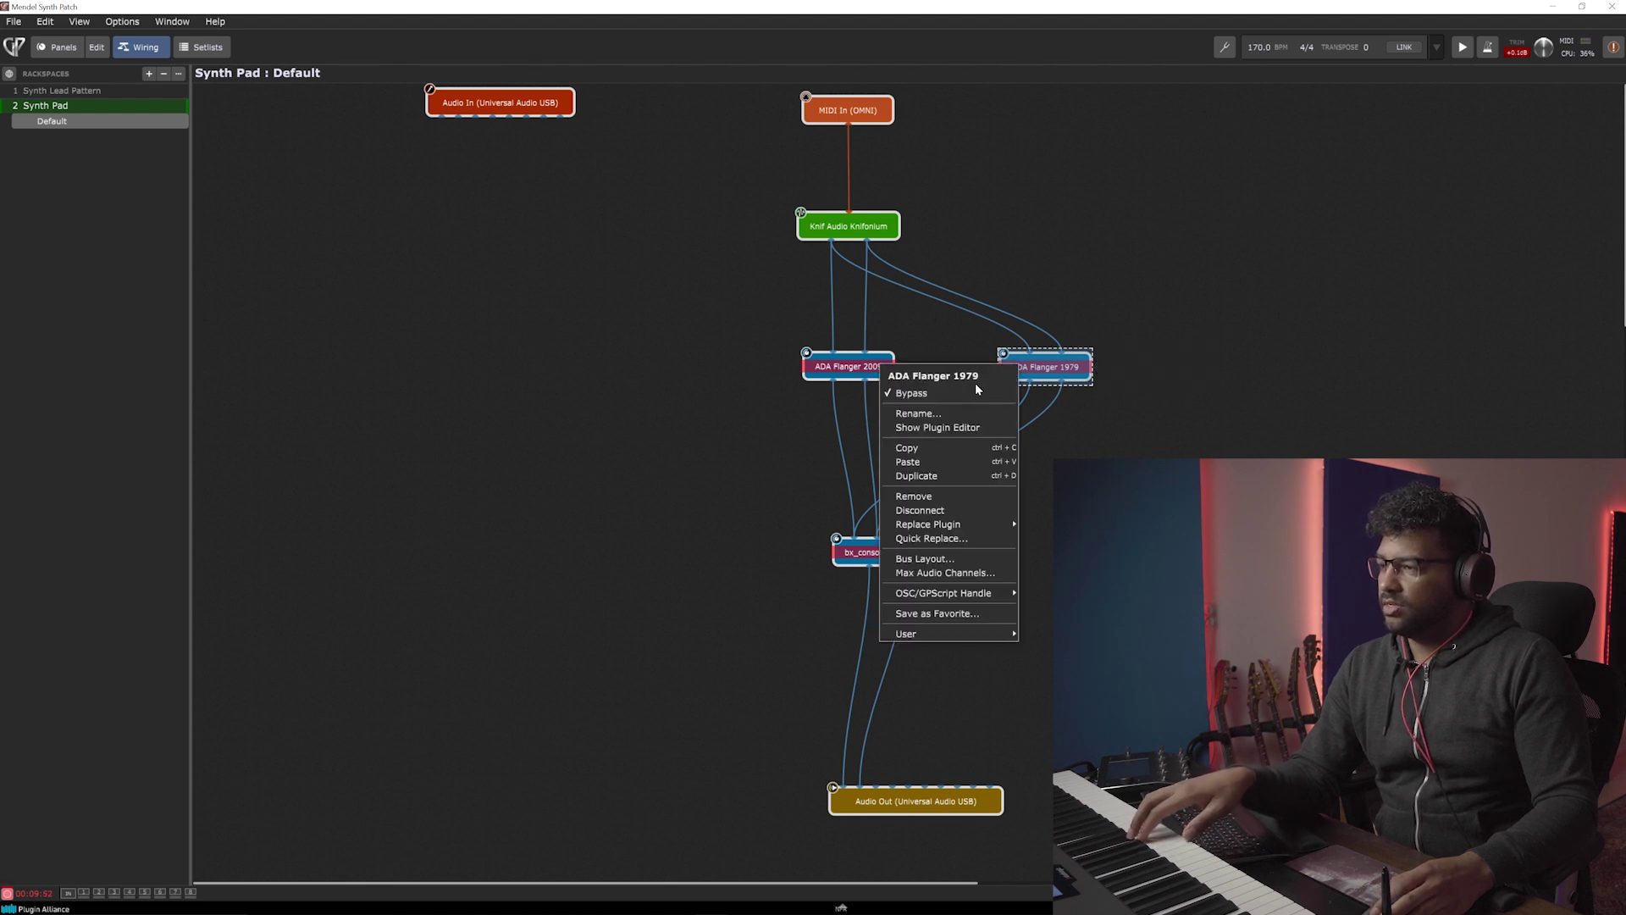
{"action": "left_click", "coordinate": [976, 392]}
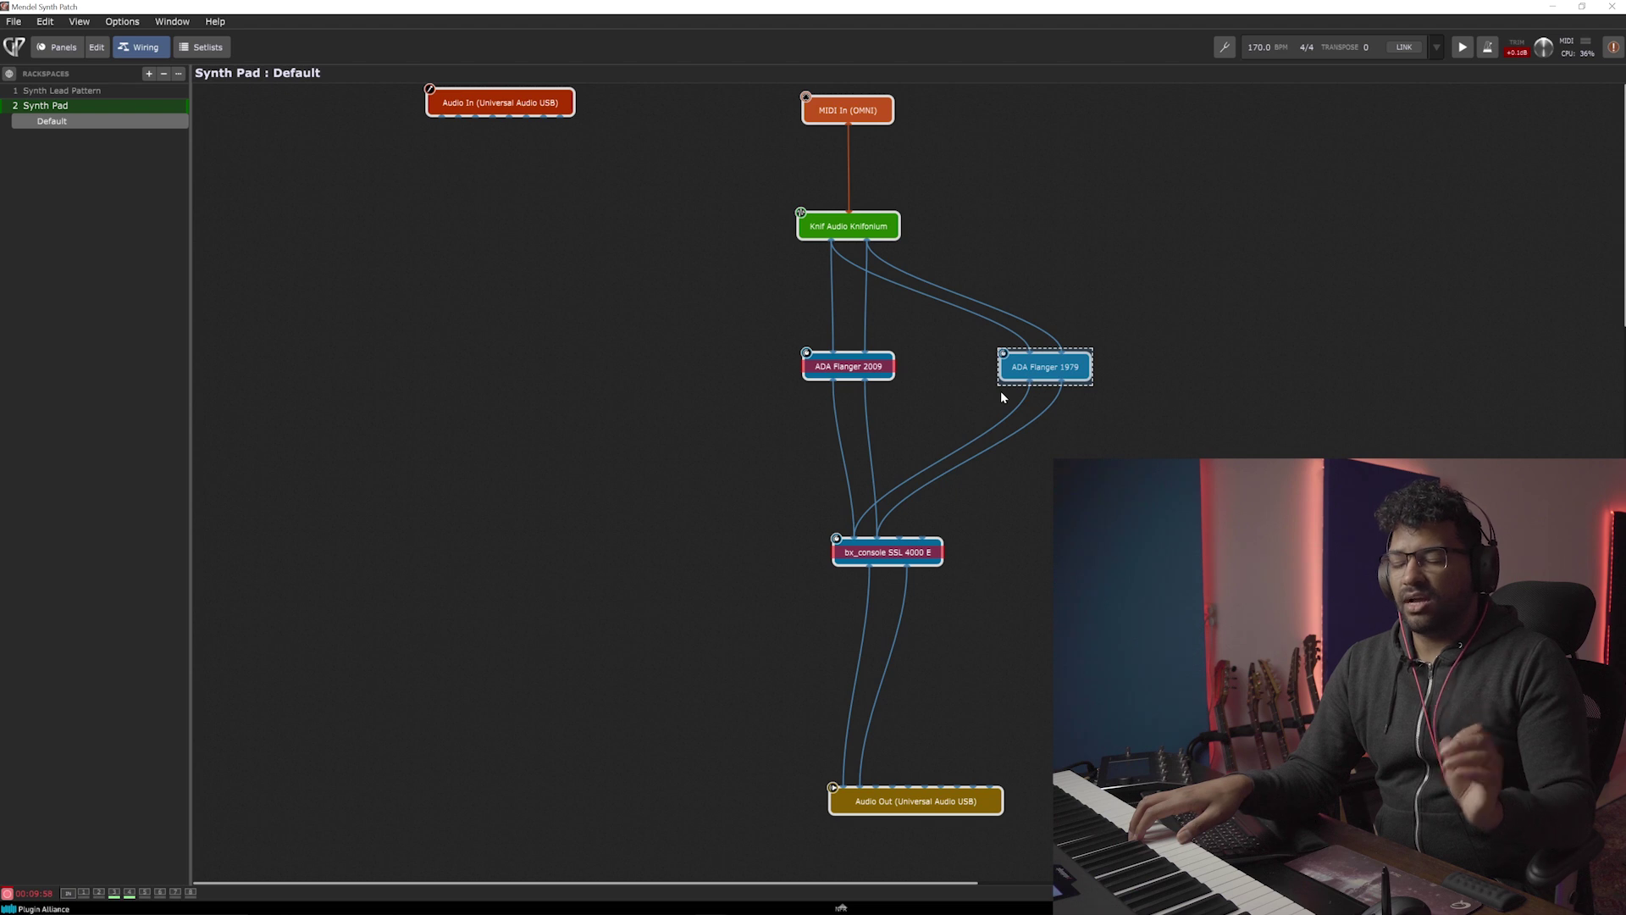
Un-bypass ADA Flanger 2009, then select both flanger blocks and turn Bypass off together.
{"action": "right_click", "coordinate": [819, 368]}
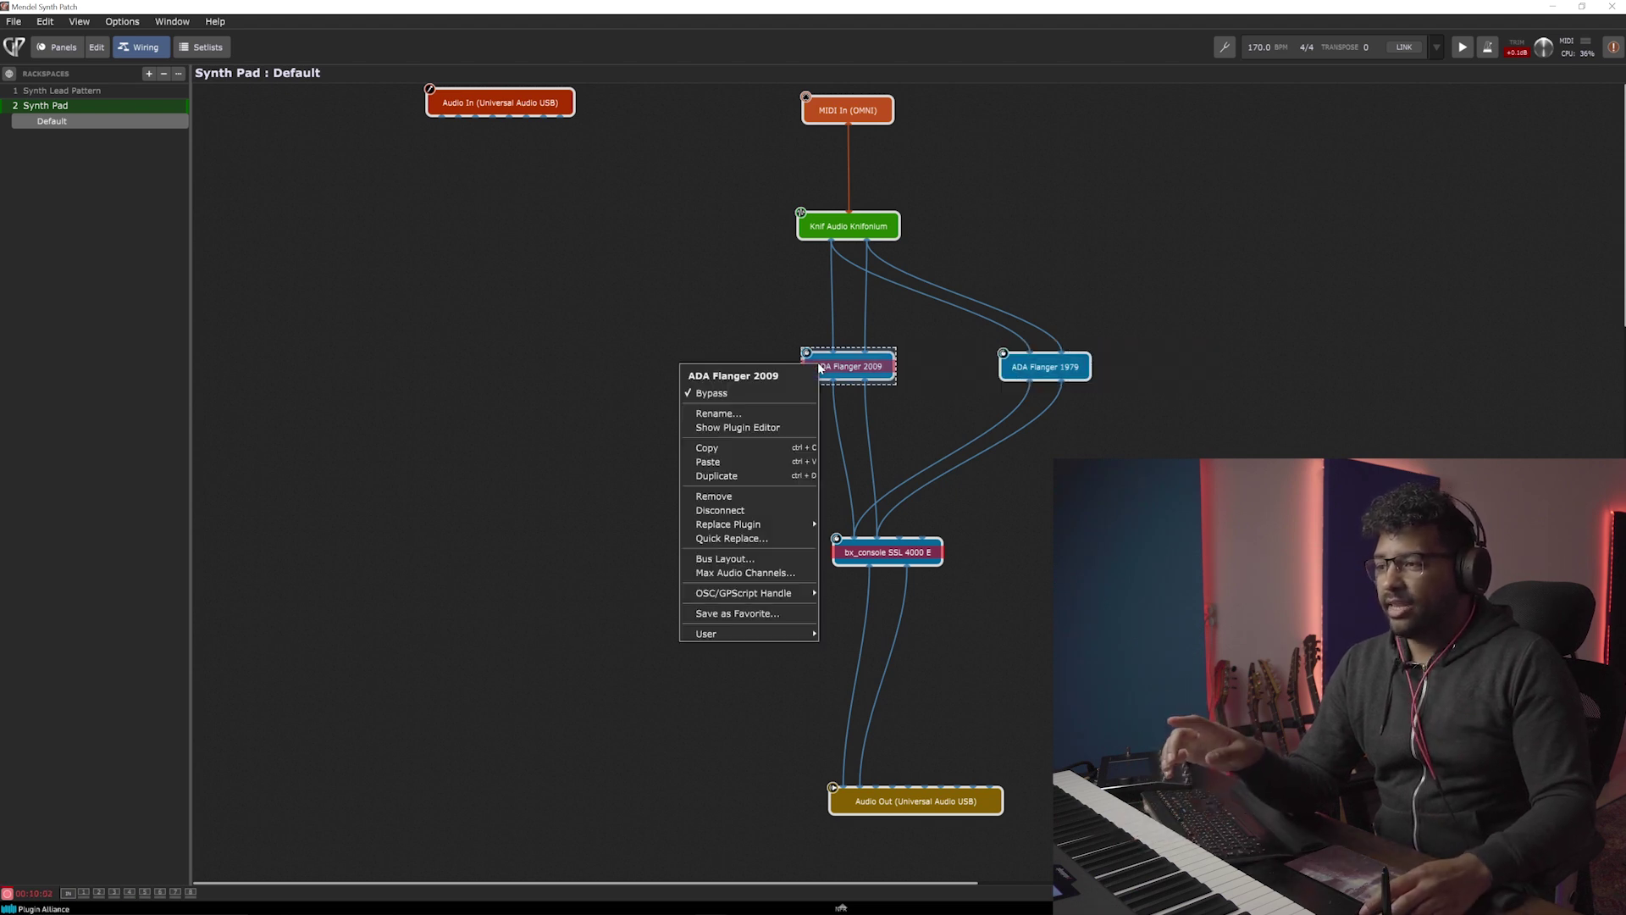
{"action": "left_click", "coordinate": [763, 395]}
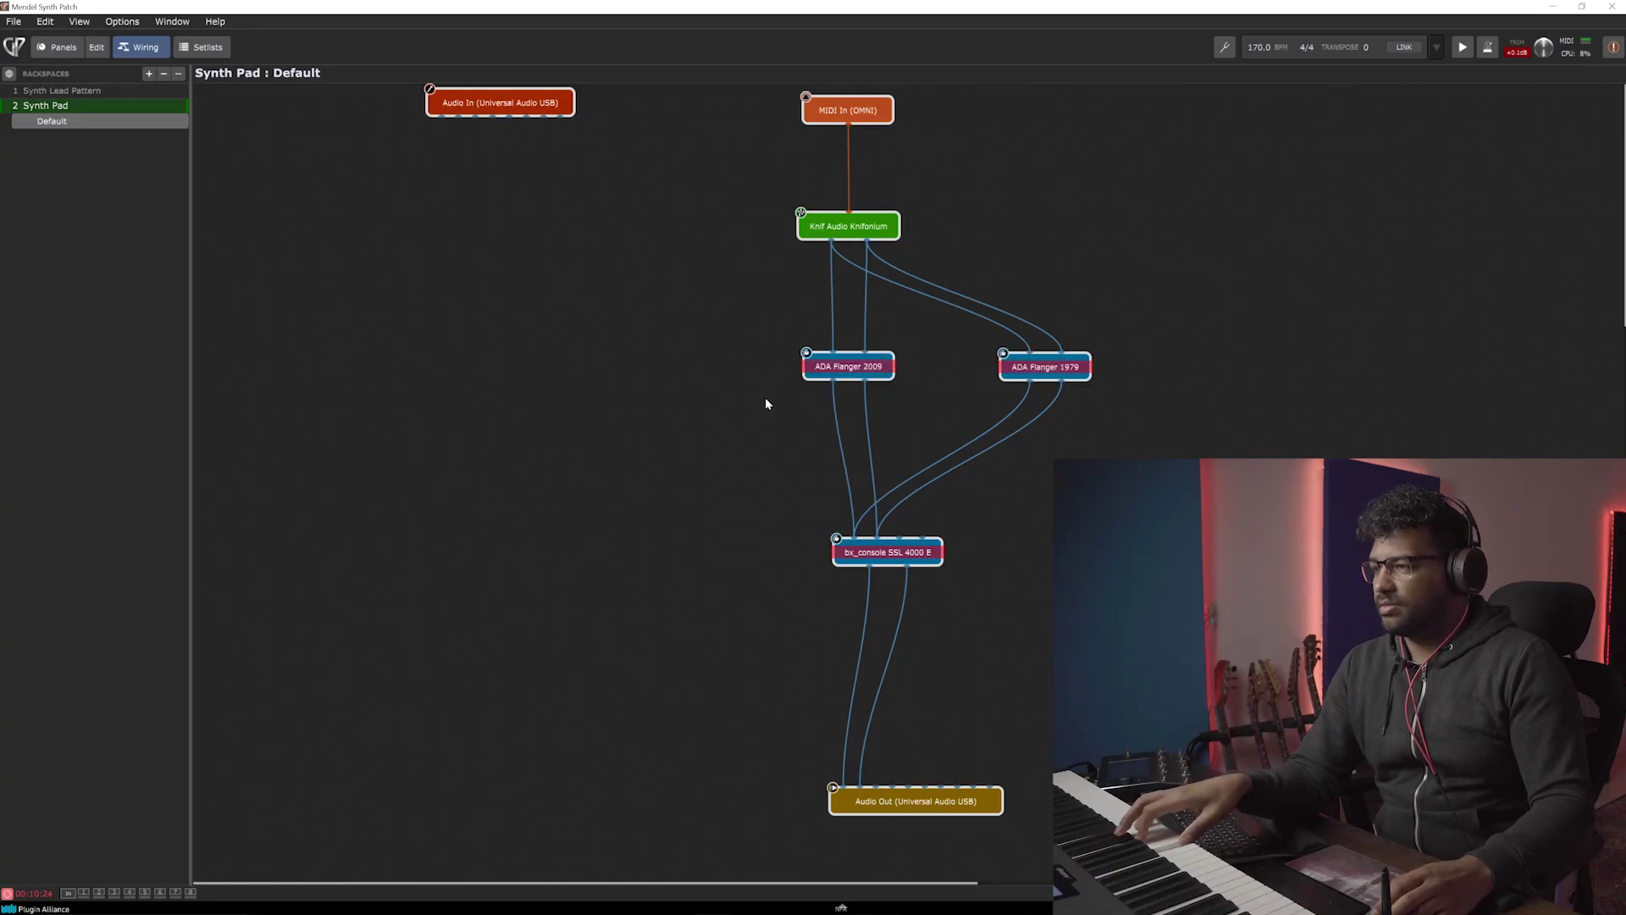
{"action": "left_click_drag", "start_coordinate": [784, 336], "coordinate": [1093, 377]}
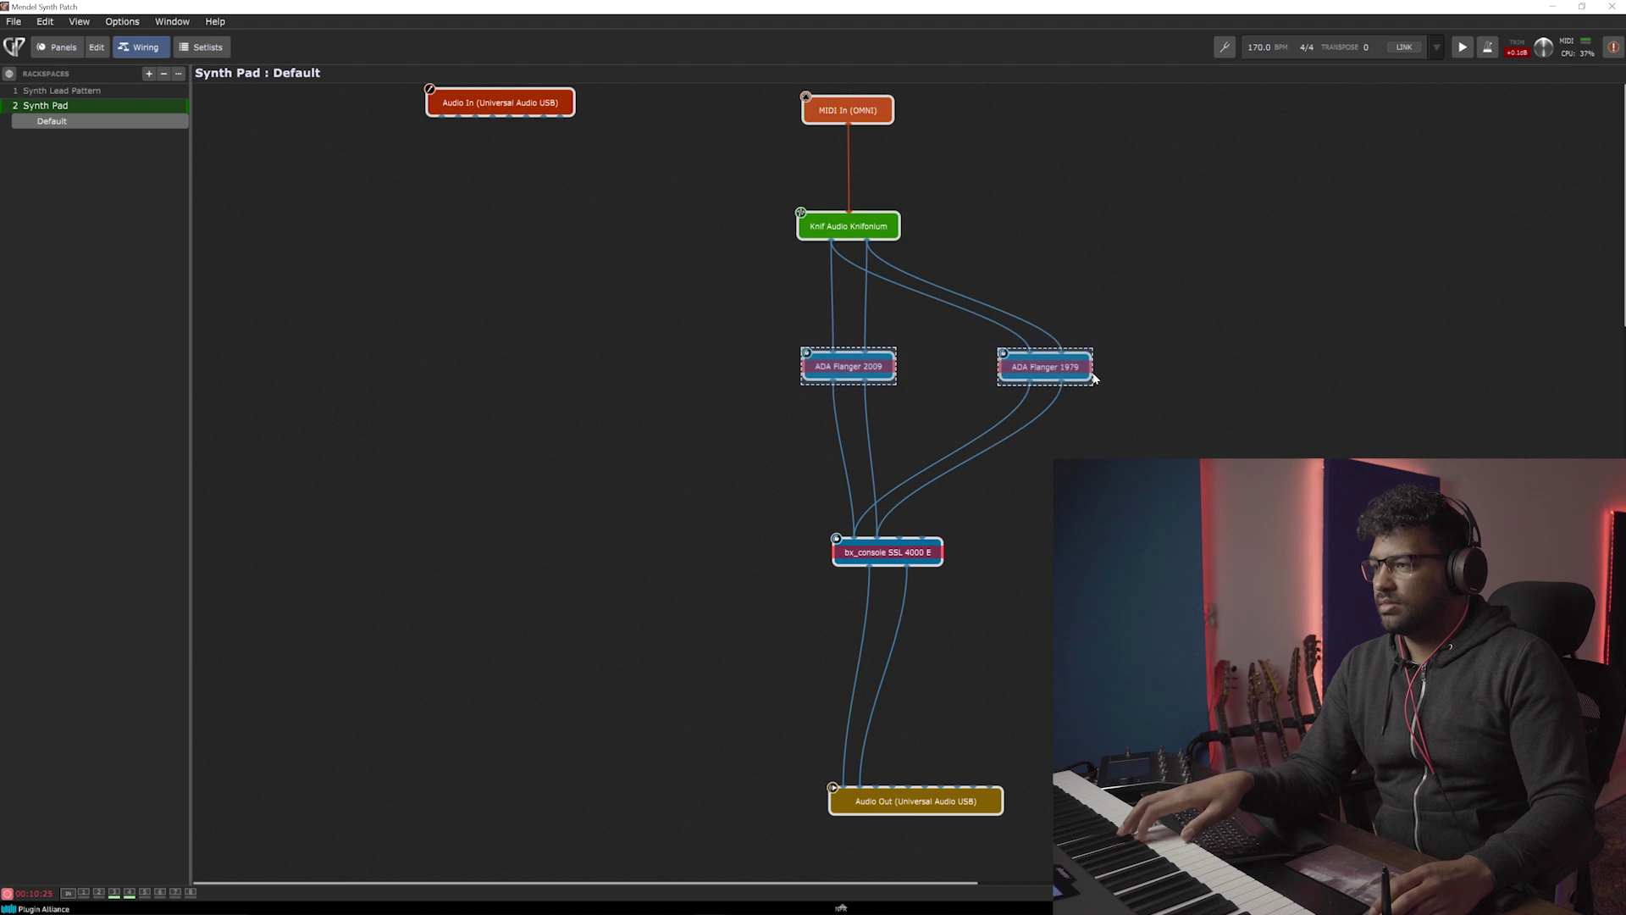
{"action": "right_click", "coordinate": [858, 373]}
{"action": "left_click", "coordinate": [815, 399]}
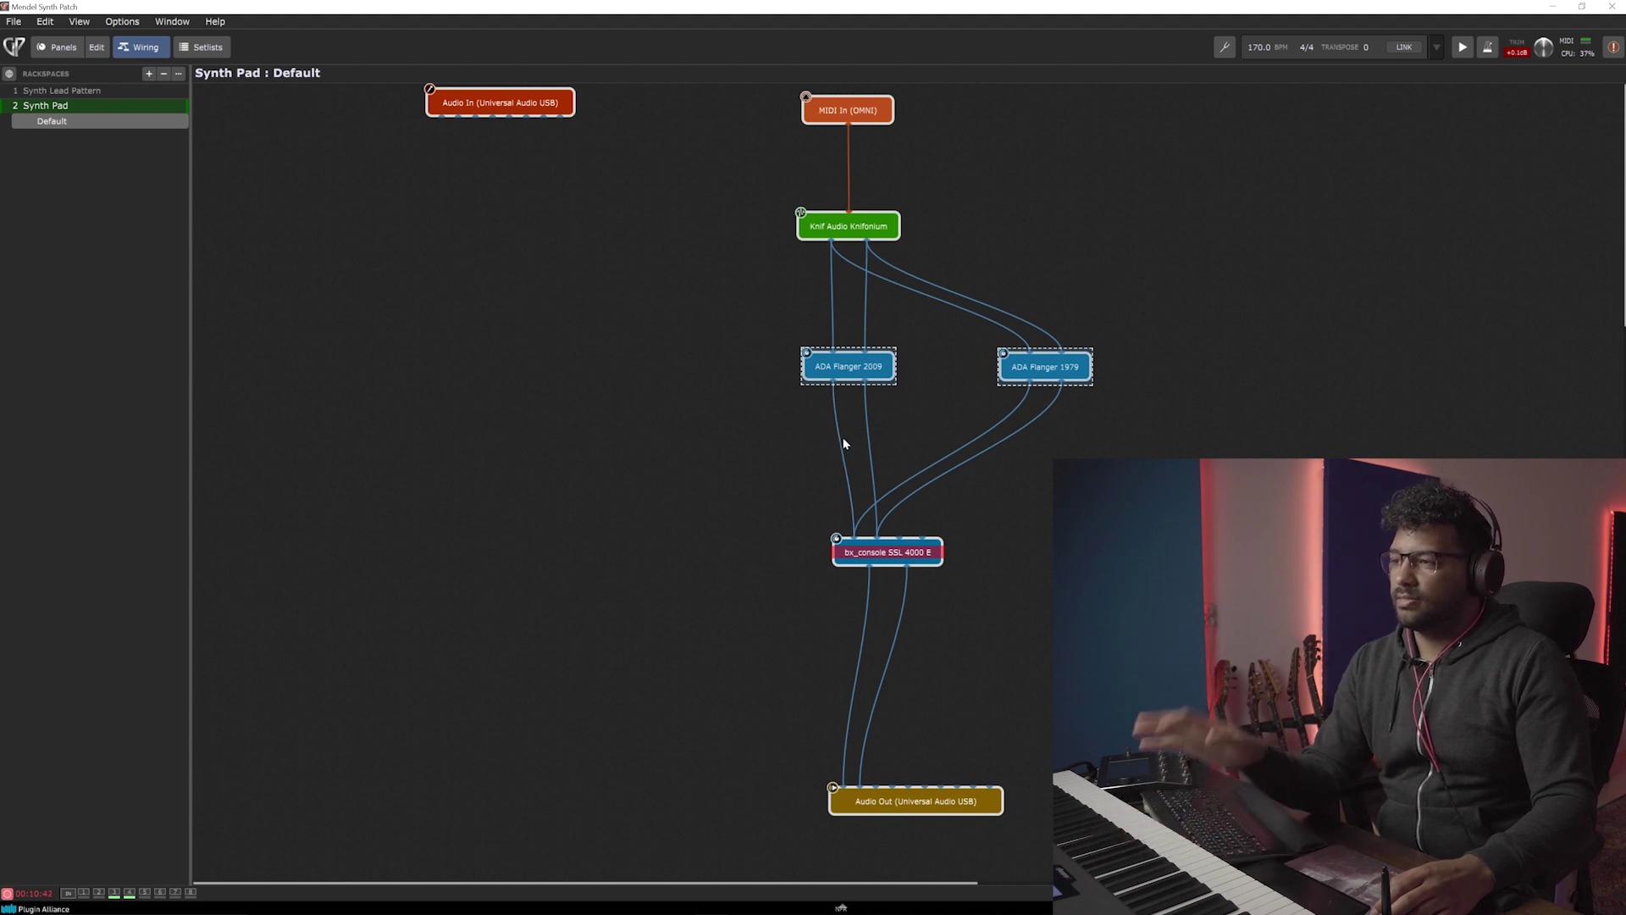
{"action": "left_click", "coordinate": [688, 354]}
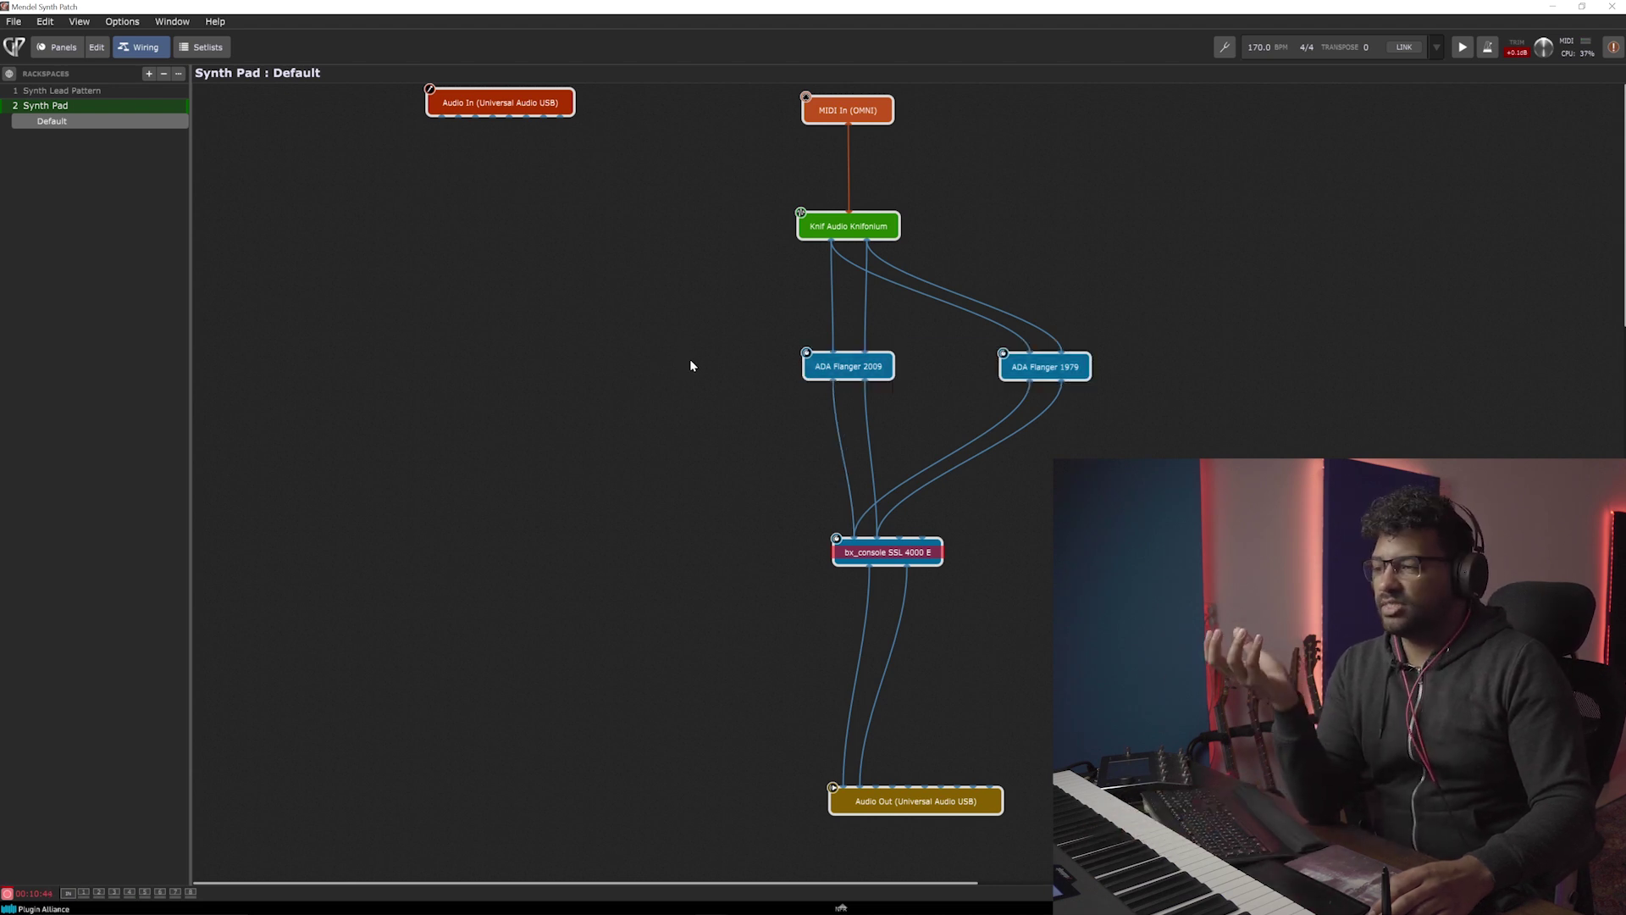
{"action": "double_click", "coordinate": [873, 546]}
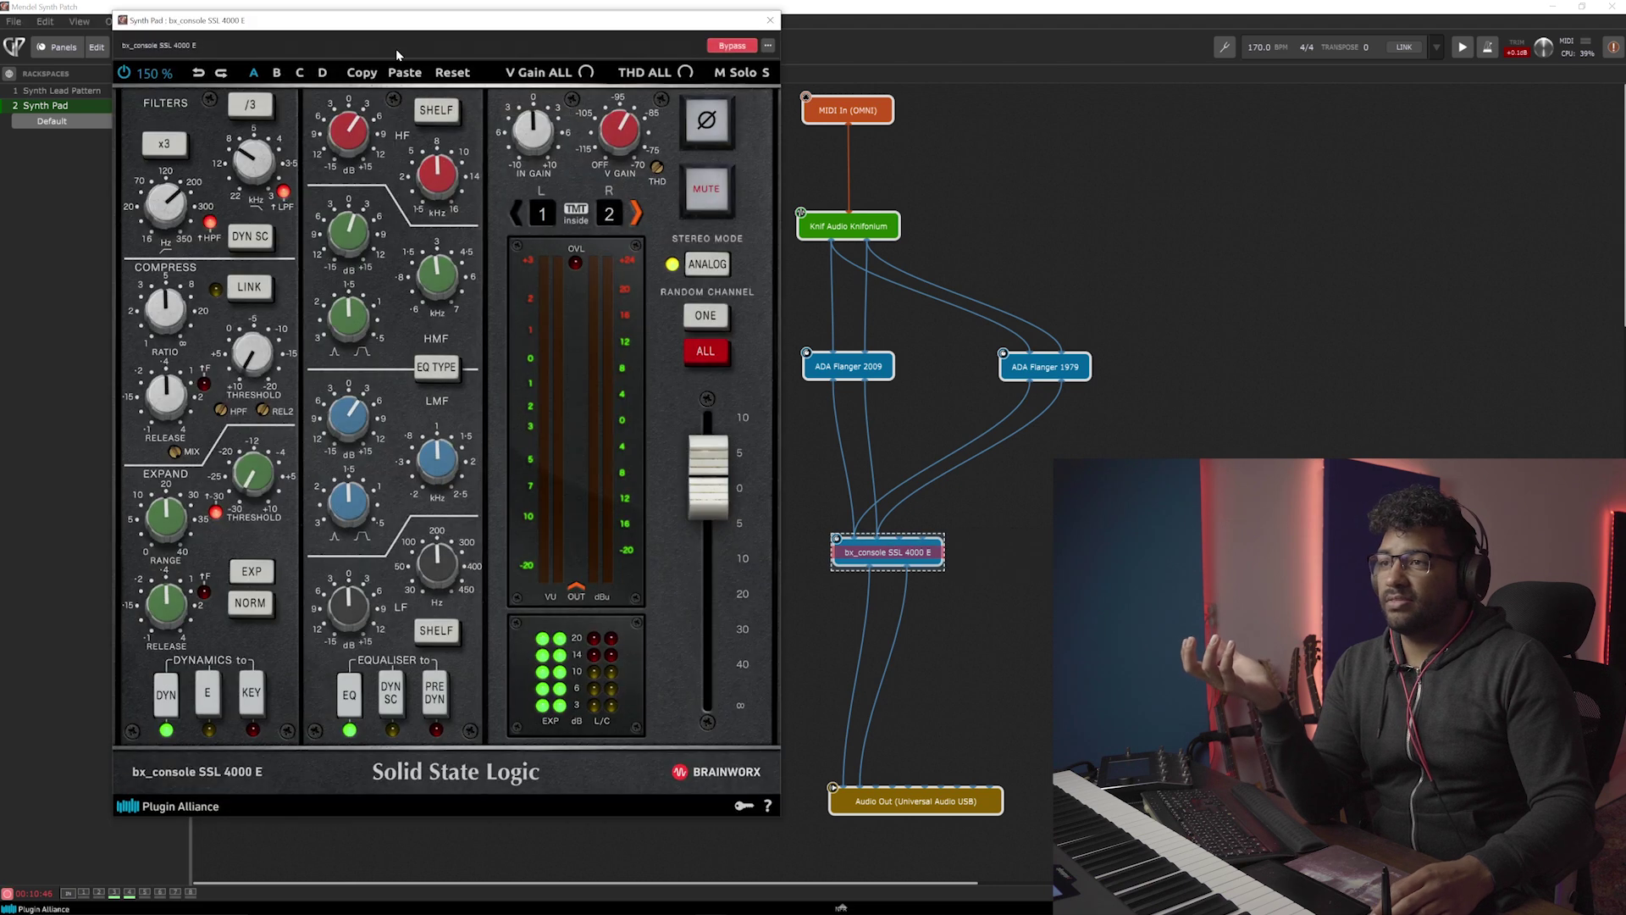
Check the SSL 4000 E low-pass and high EQ settings, A/B its bypass, and close it.
{"action": "left_click_drag", "start_coordinate": [397, 53], "coordinate": [416, 100]}
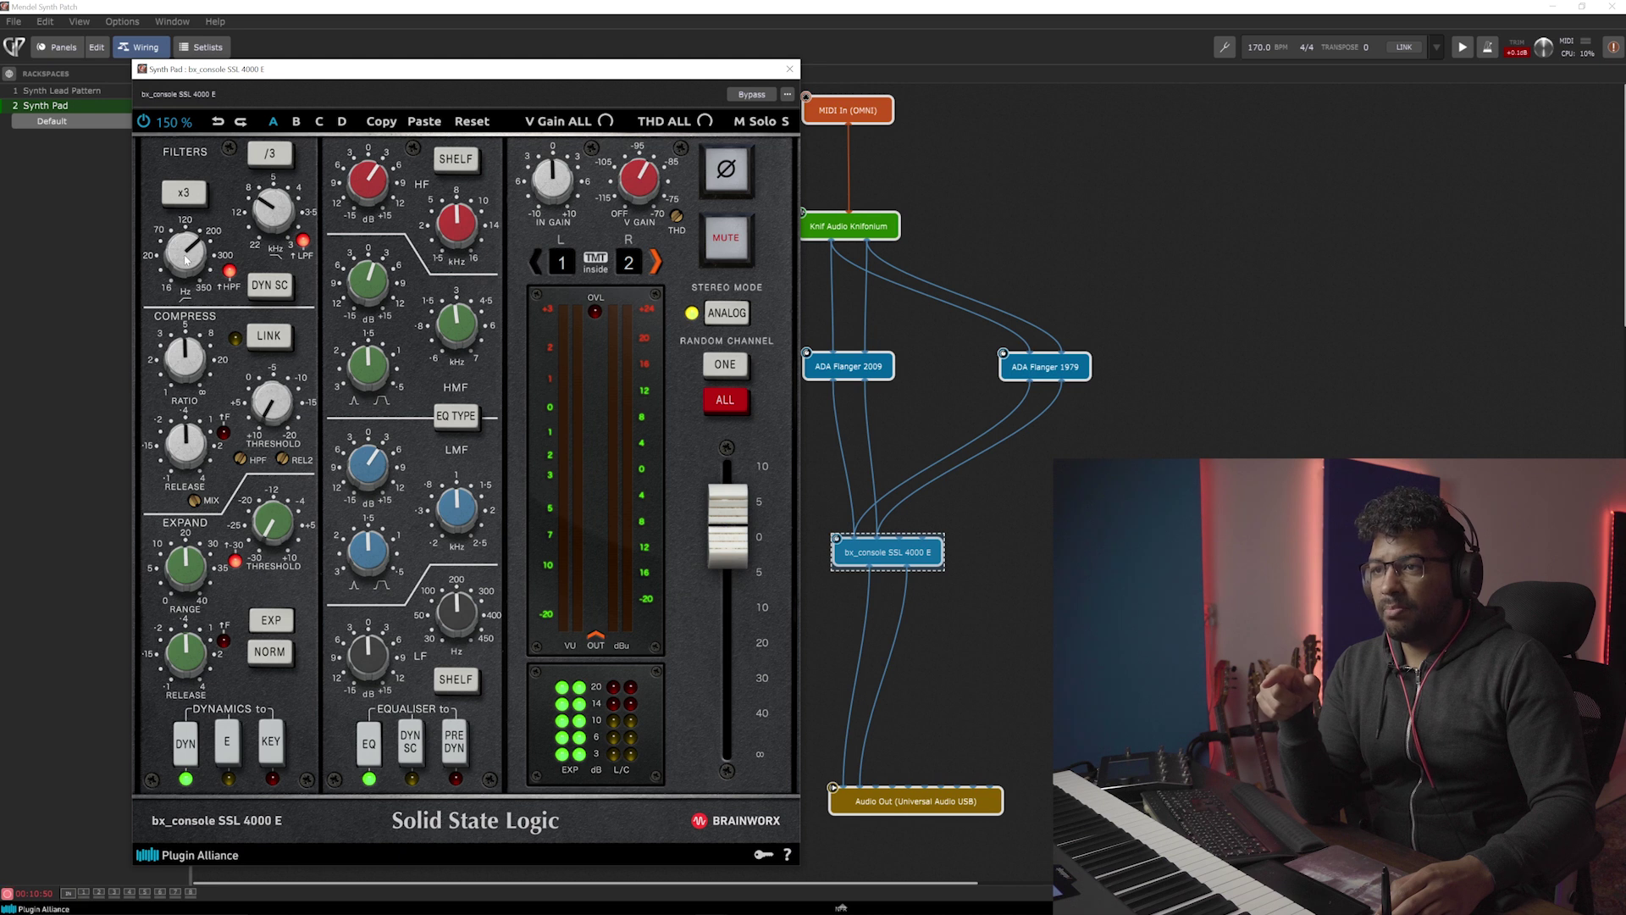
{"action": "left_click", "coordinate": [259, 221]}
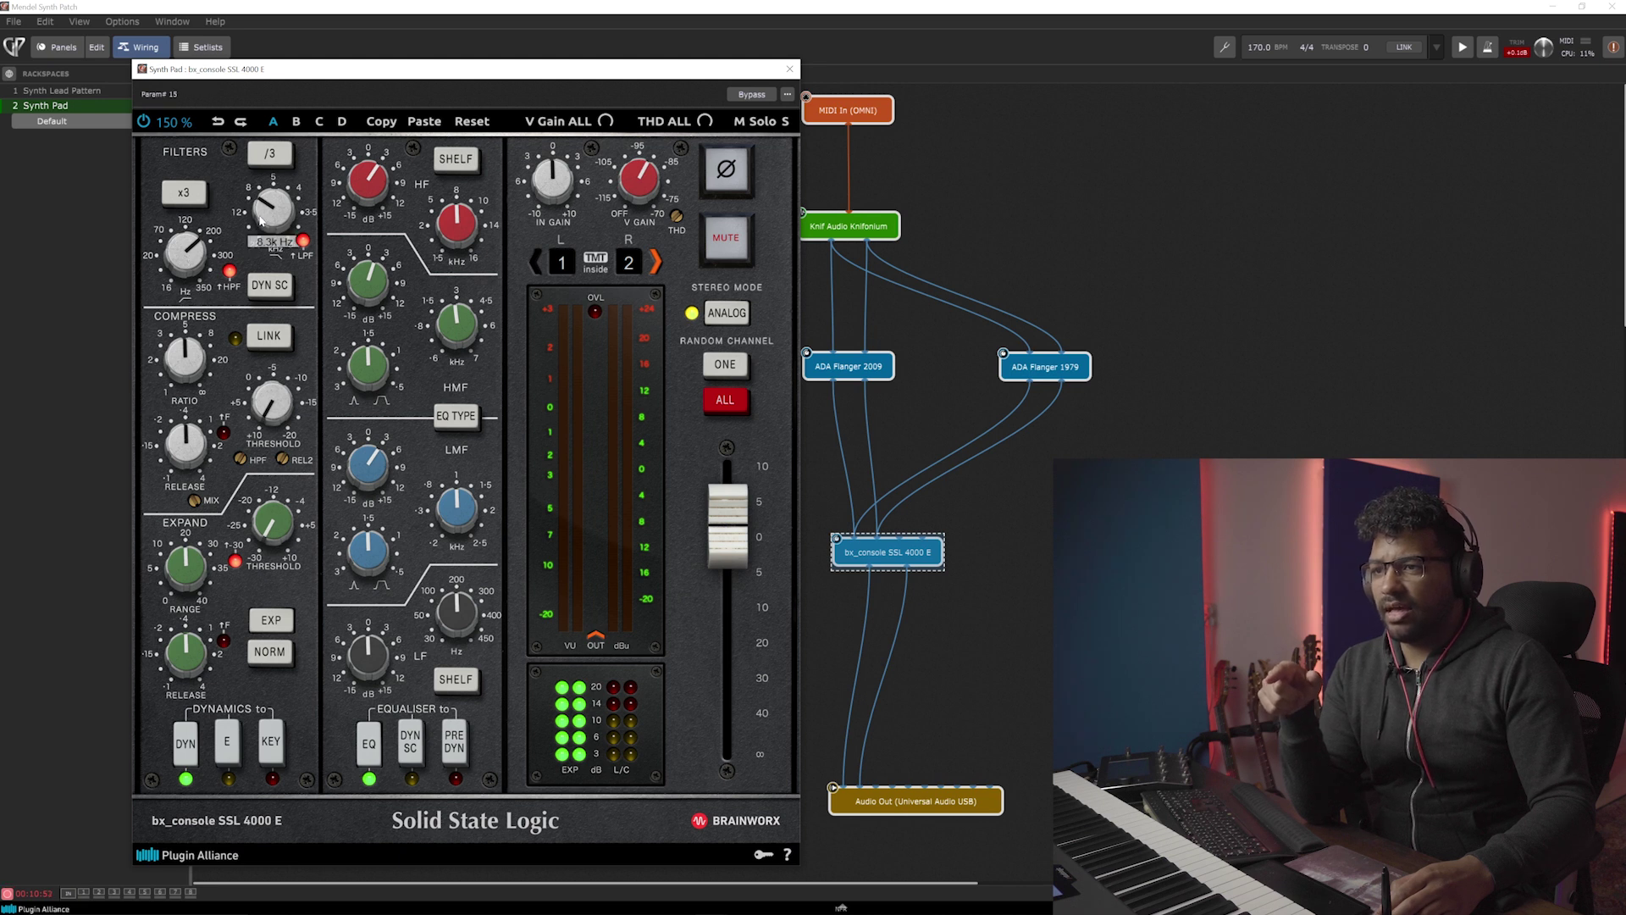
{"action": "left_click", "coordinate": [368, 180]}
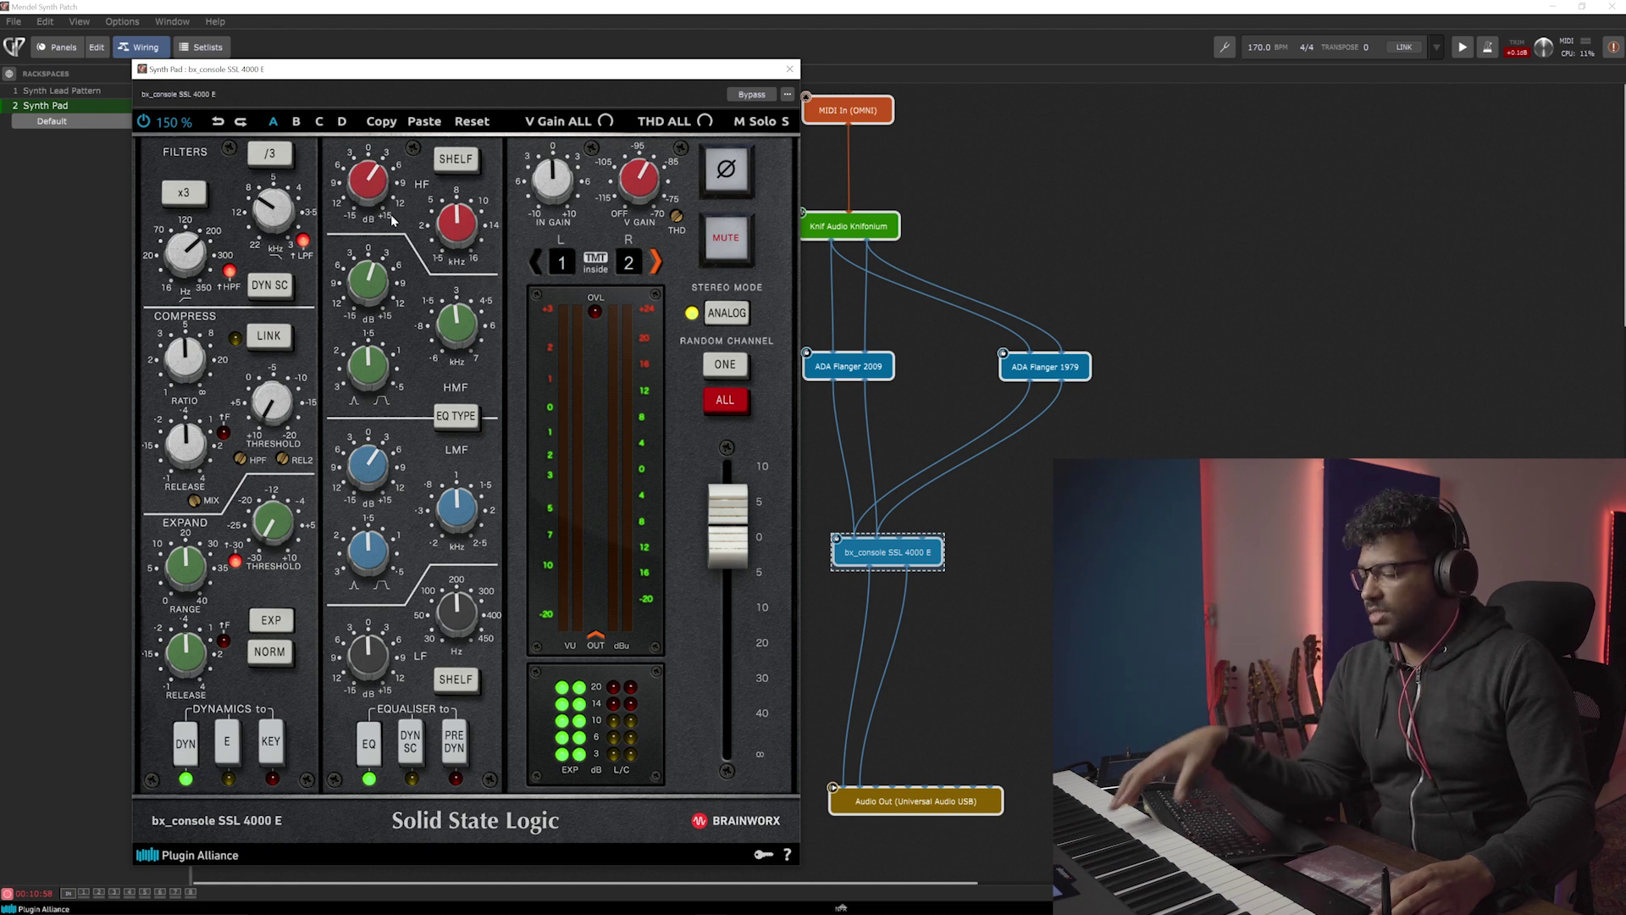
{"action": "left_click", "coordinate": [750, 95]}
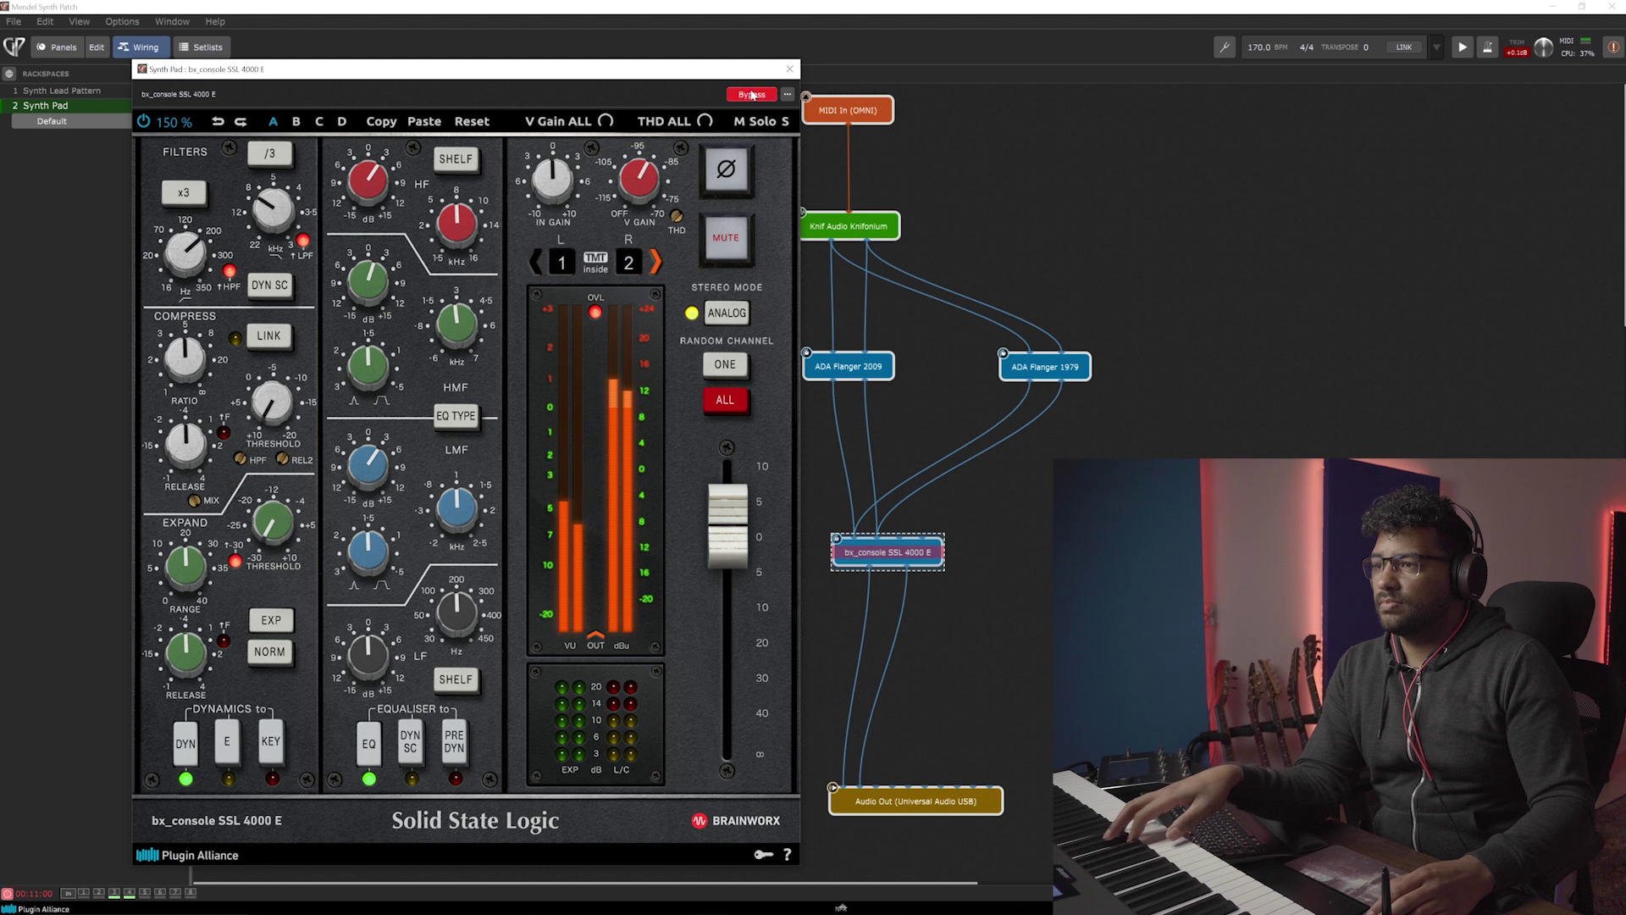
{"action": "left_click", "coordinate": [750, 95]}
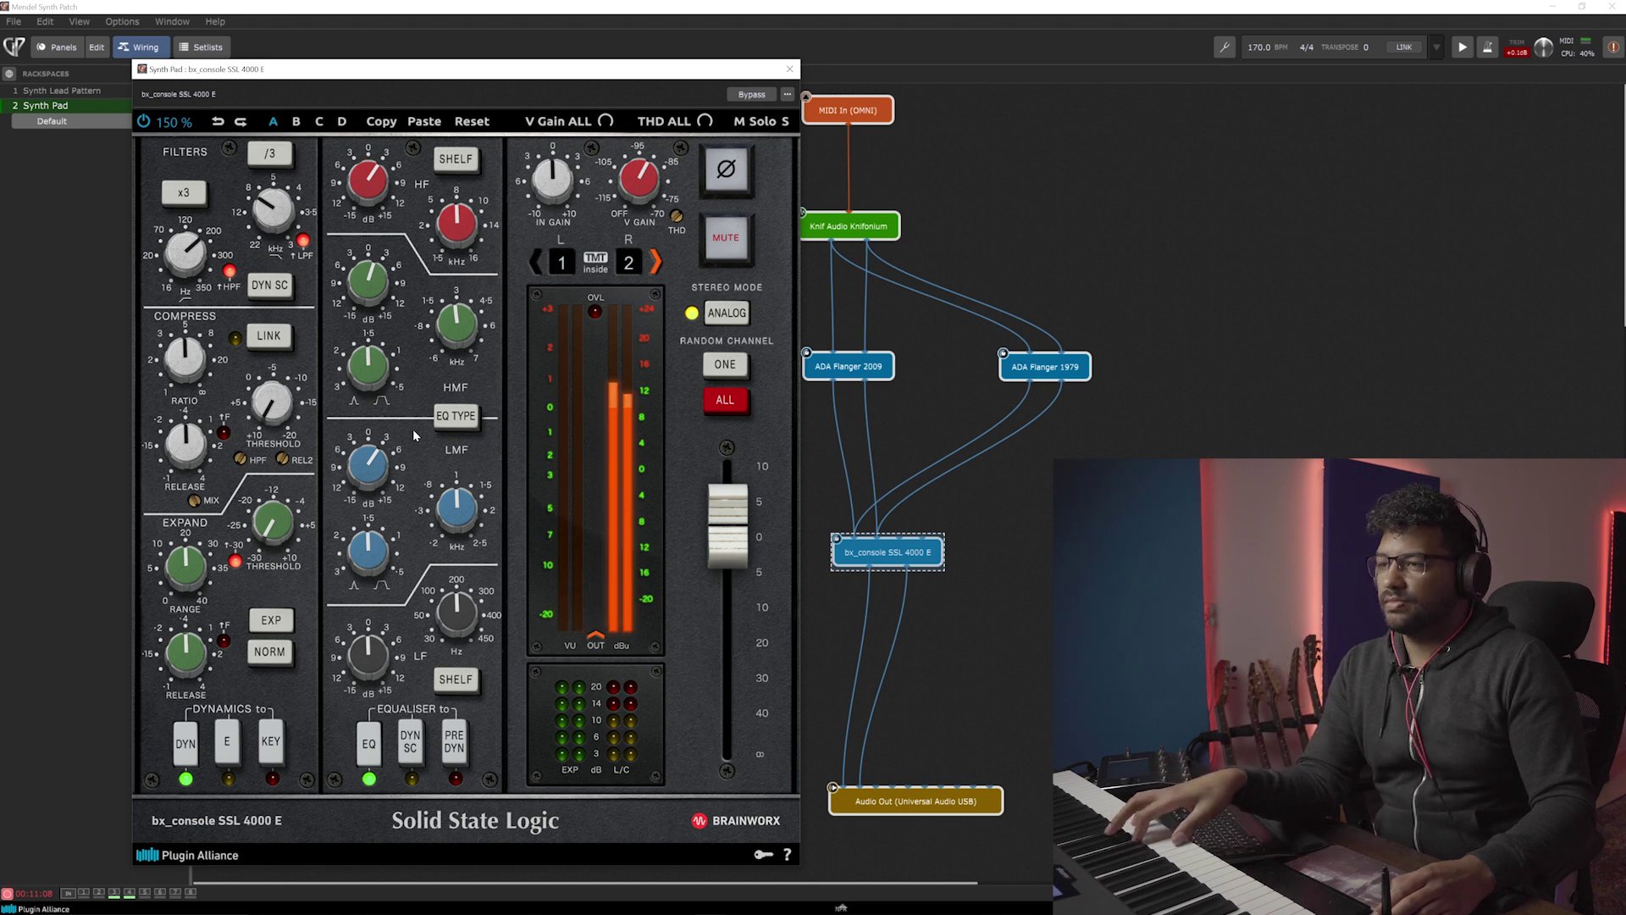
{"action": "left_click", "coordinate": [734, 94]}
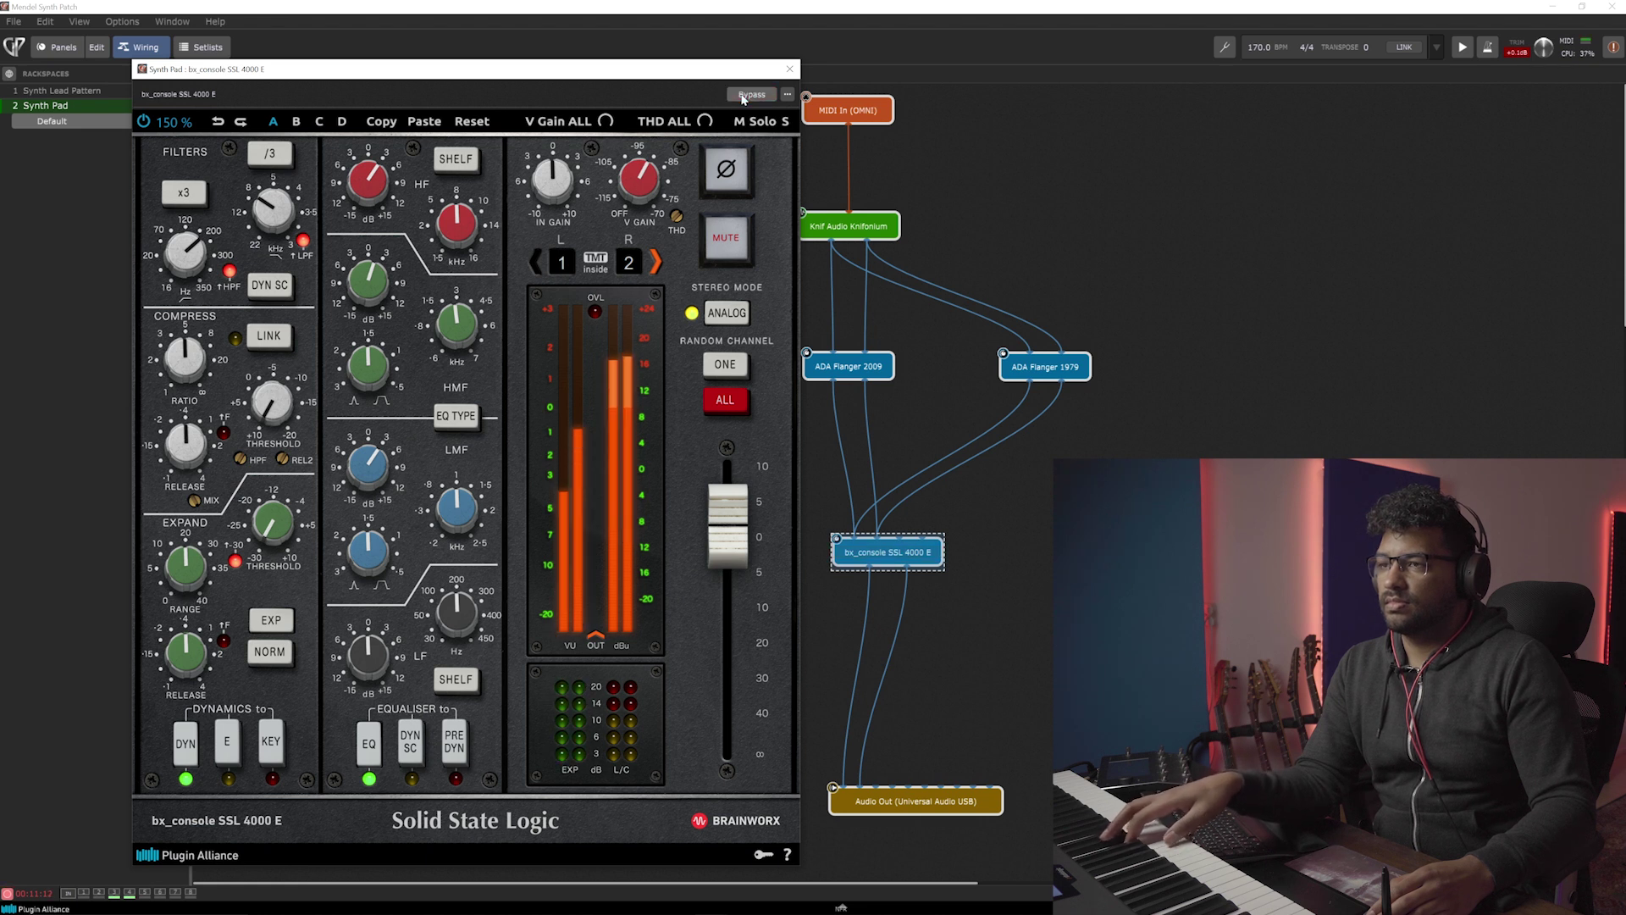
{"action": "left_click", "coordinate": [745, 95]}
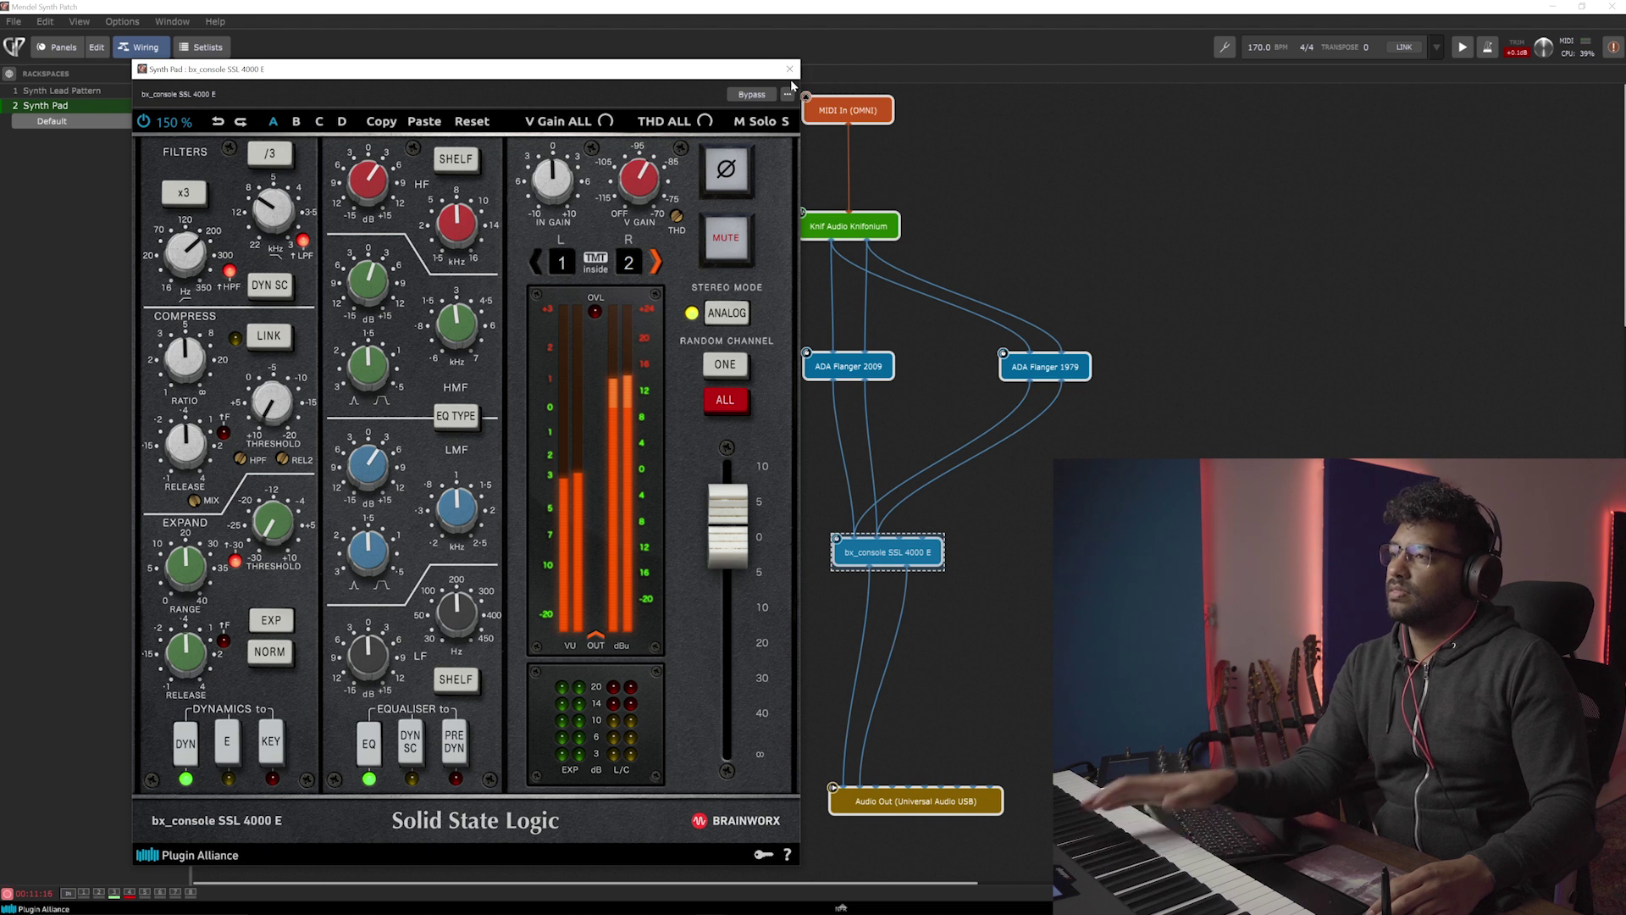
{"action": "left_click", "coordinate": [789, 68]}
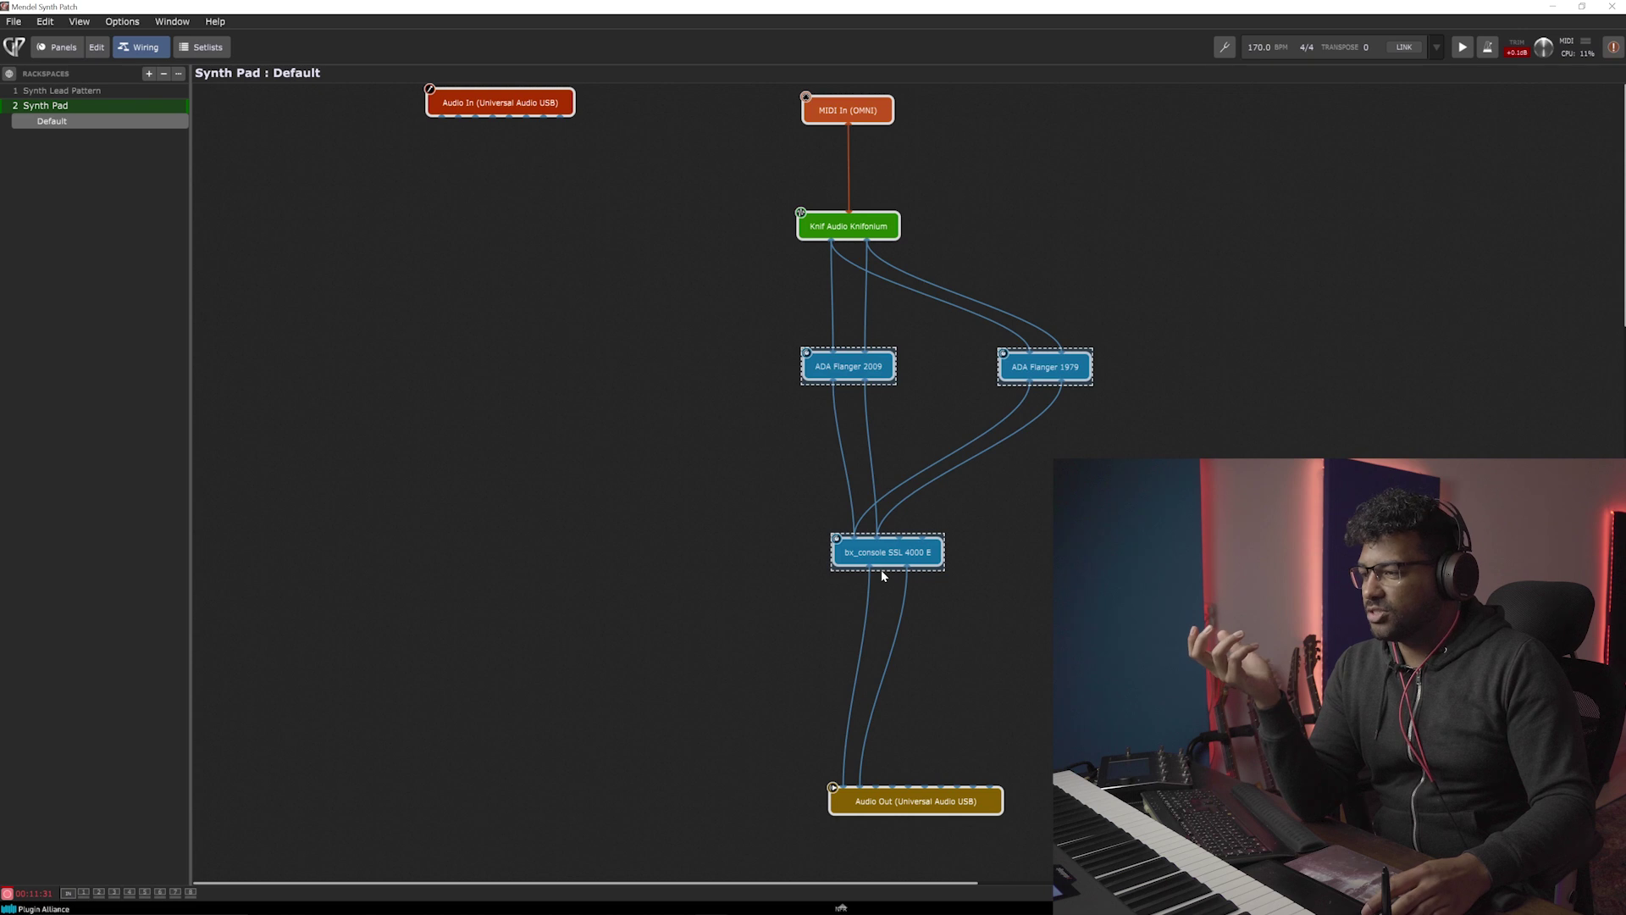
{"action": "right_click", "coordinate": [759, 383]}
Bypass the two ADA Flangers and bx_console, then turn their bypass back off.
{"action": "left_click", "coordinate": [795, 428]}
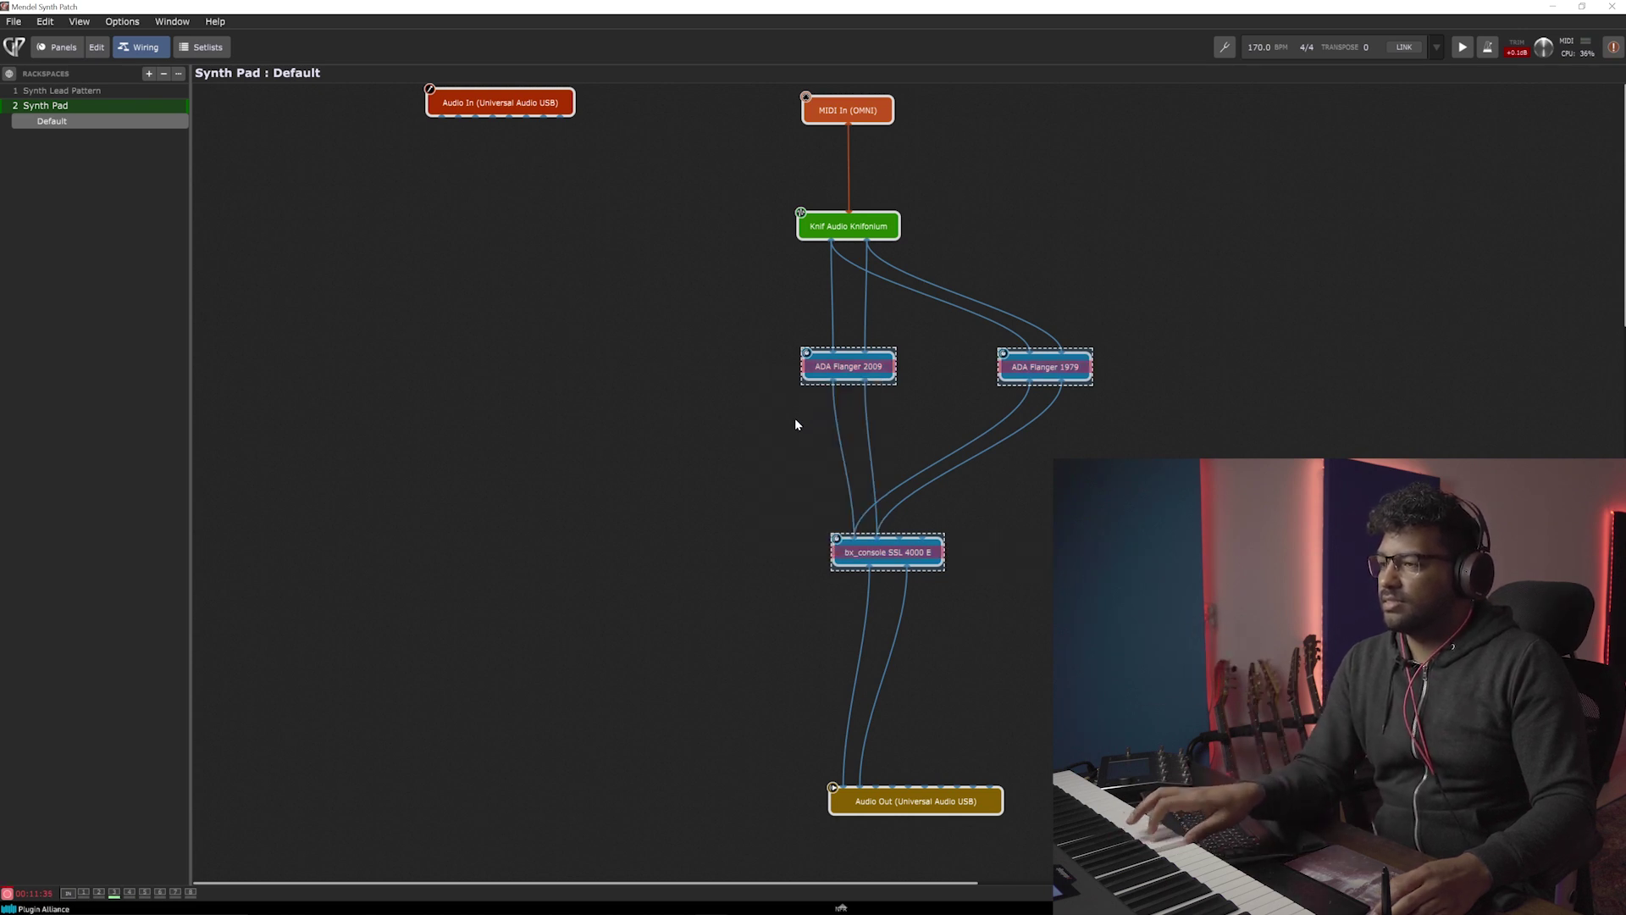
{"action": "right_click", "coordinate": [847, 380]}
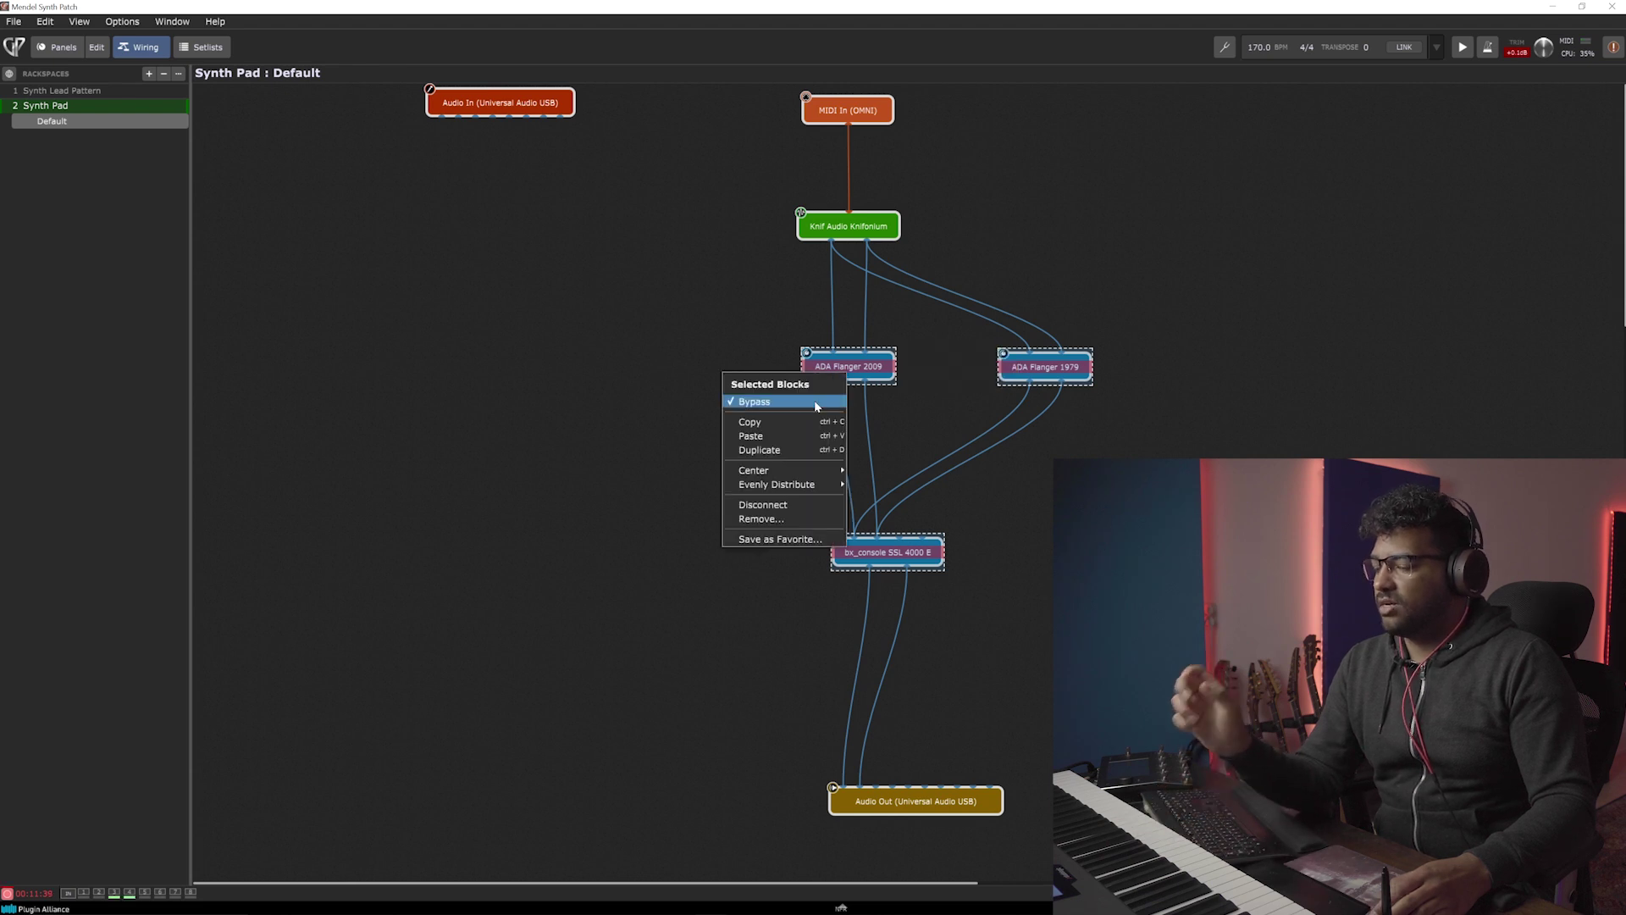
{"action": "left_click", "coordinate": [816, 403]}
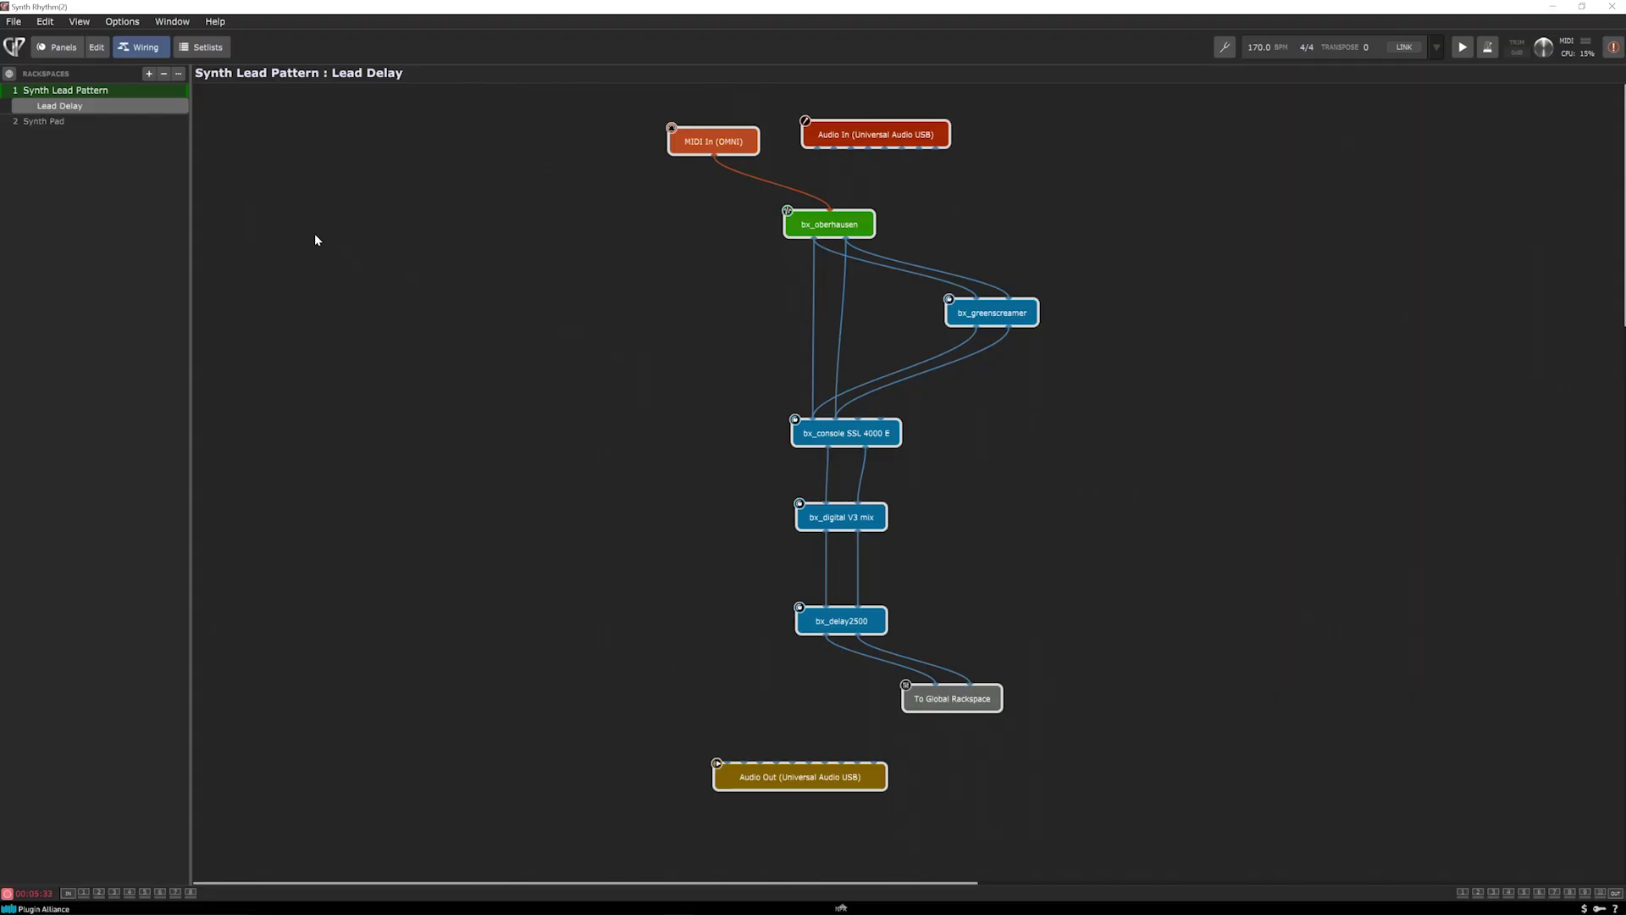
Switch to the Global Rackspace wiring, toggling back and forth with the Synth Lead Pattern rackspace.
{"action": "left_click", "coordinate": [9, 74]}
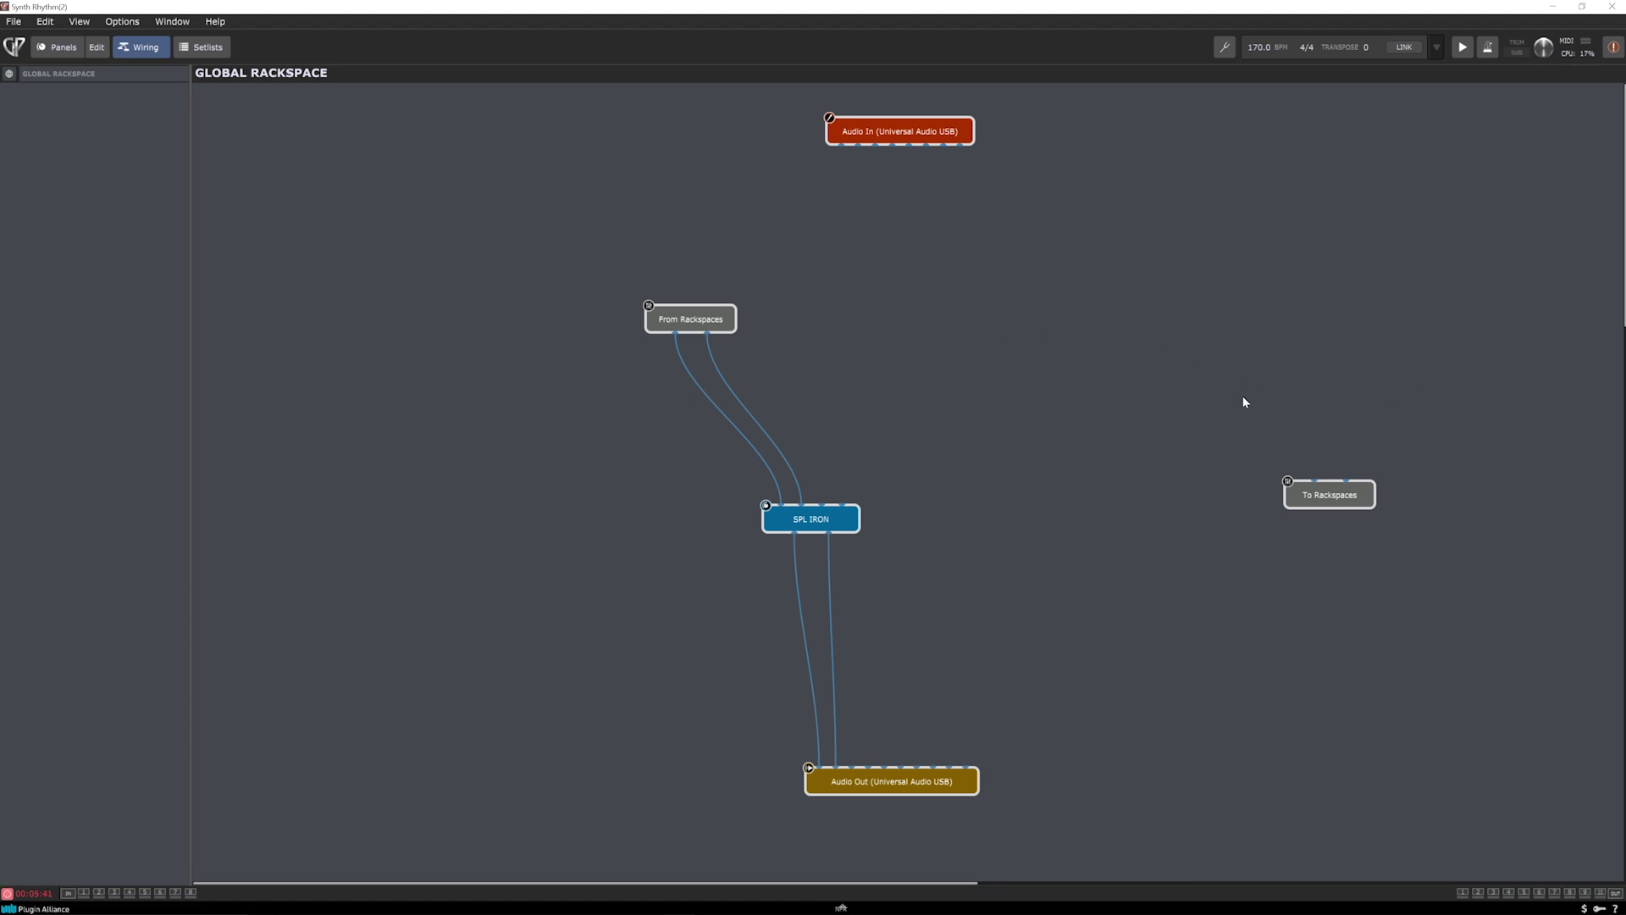
{"action": "left_click", "coordinate": [1329, 495]}
{"action": "left_click", "coordinate": [11, 75]}
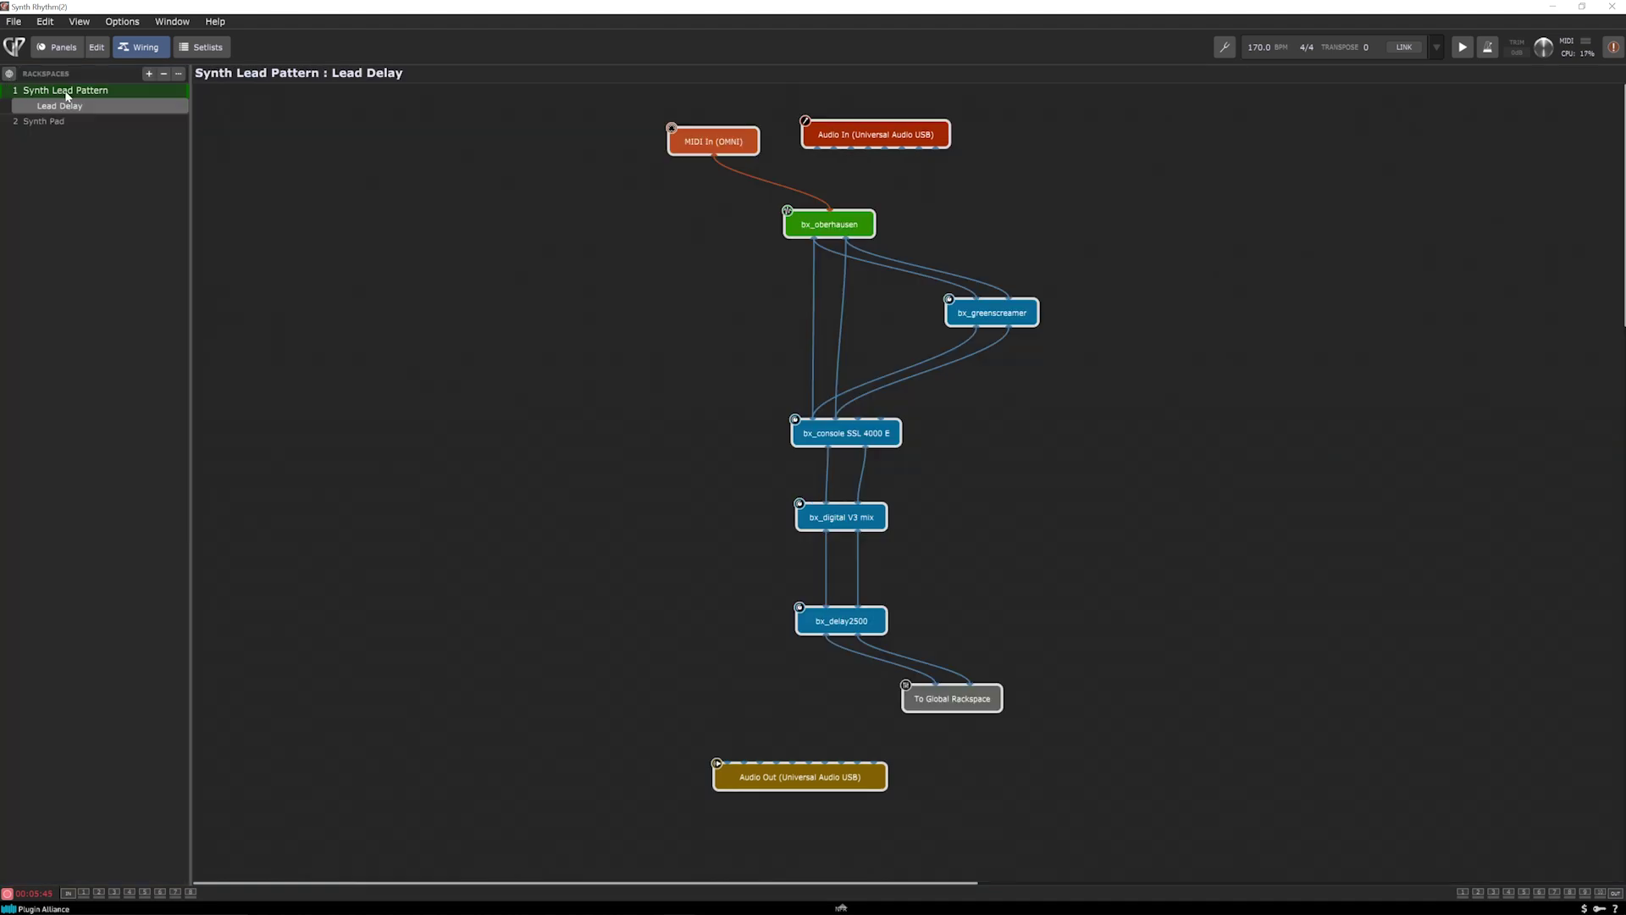
{"action": "left_click", "coordinate": [10, 75]}
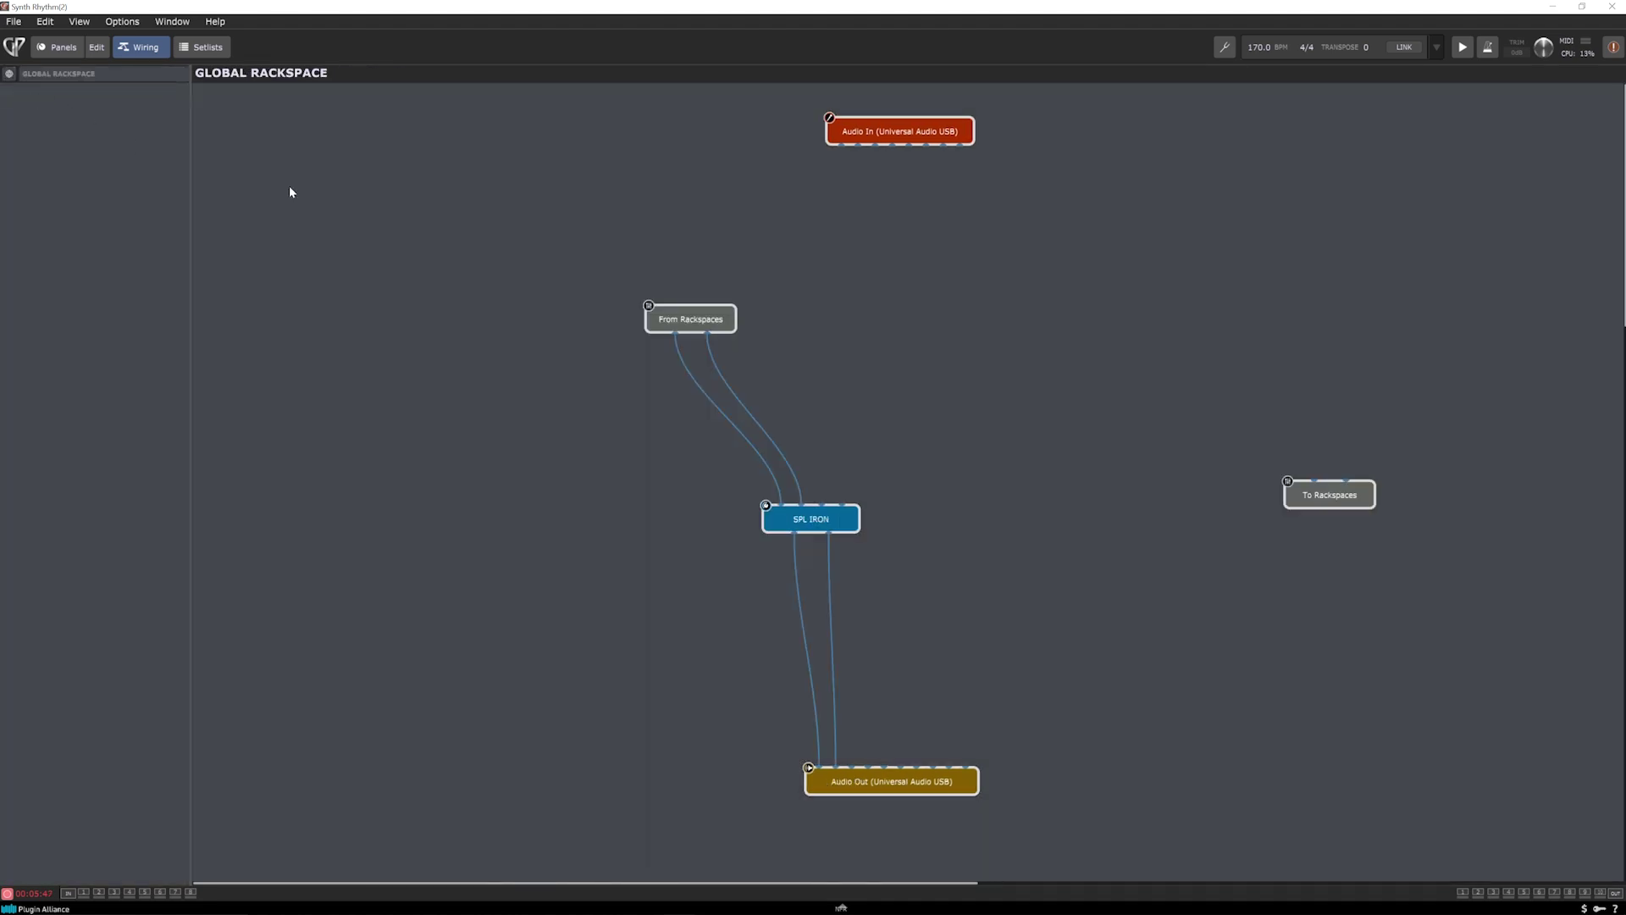
{"action": "left_click", "coordinate": [11, 74]}
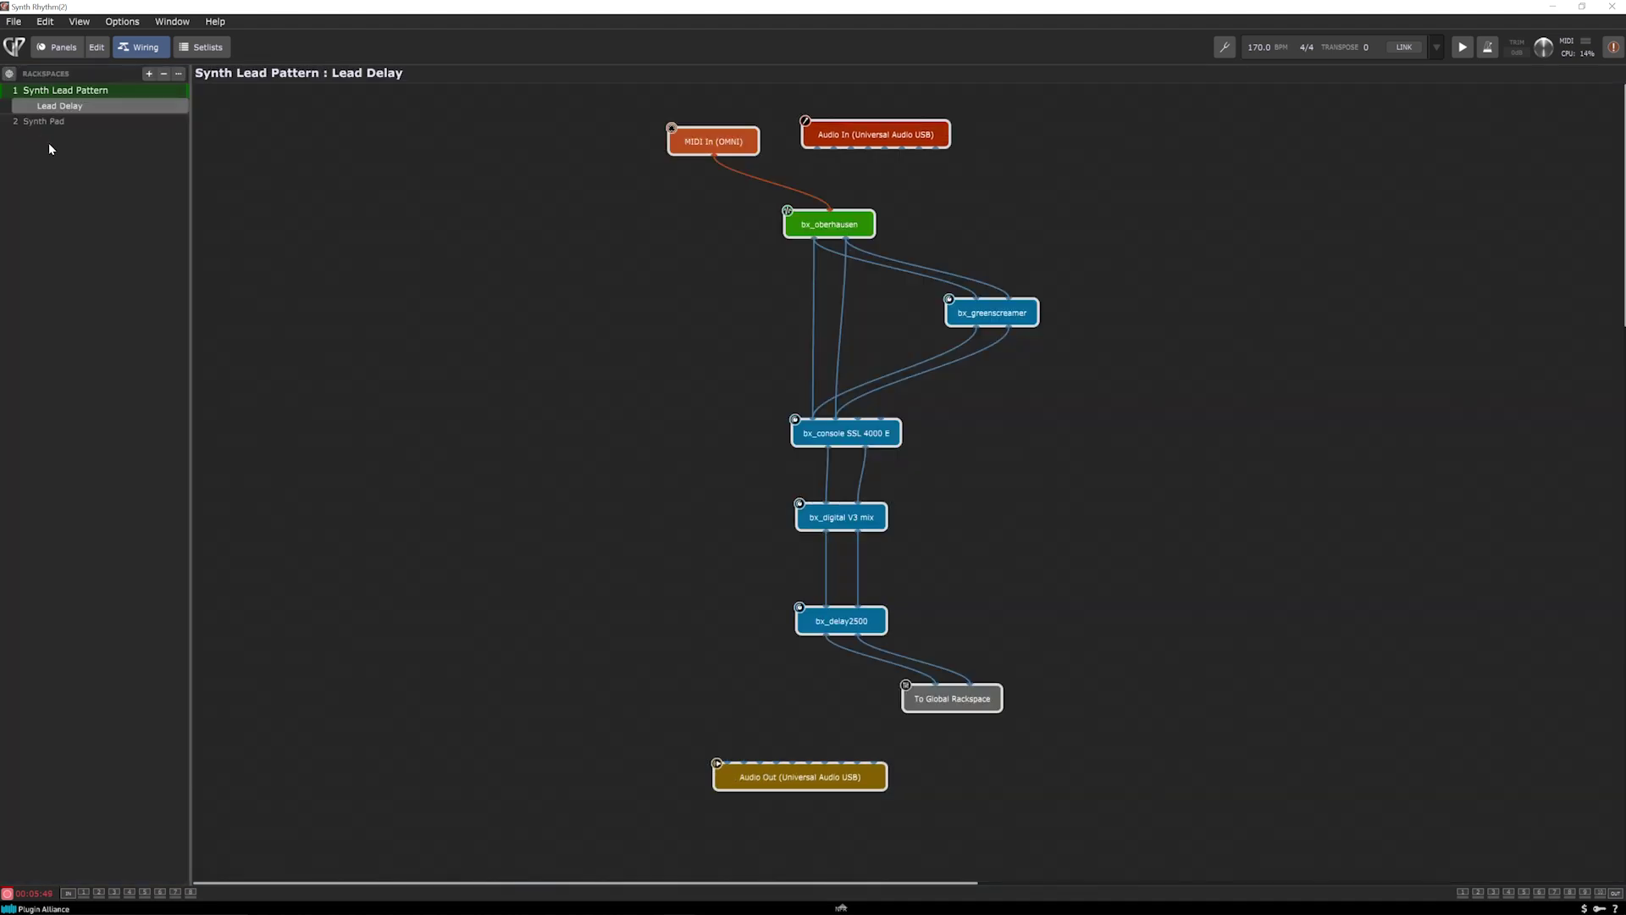
{"action": "left_click", "coordinate": [10, 75]}
{"action": "mouse_move", "coordinate": [703, 329]}
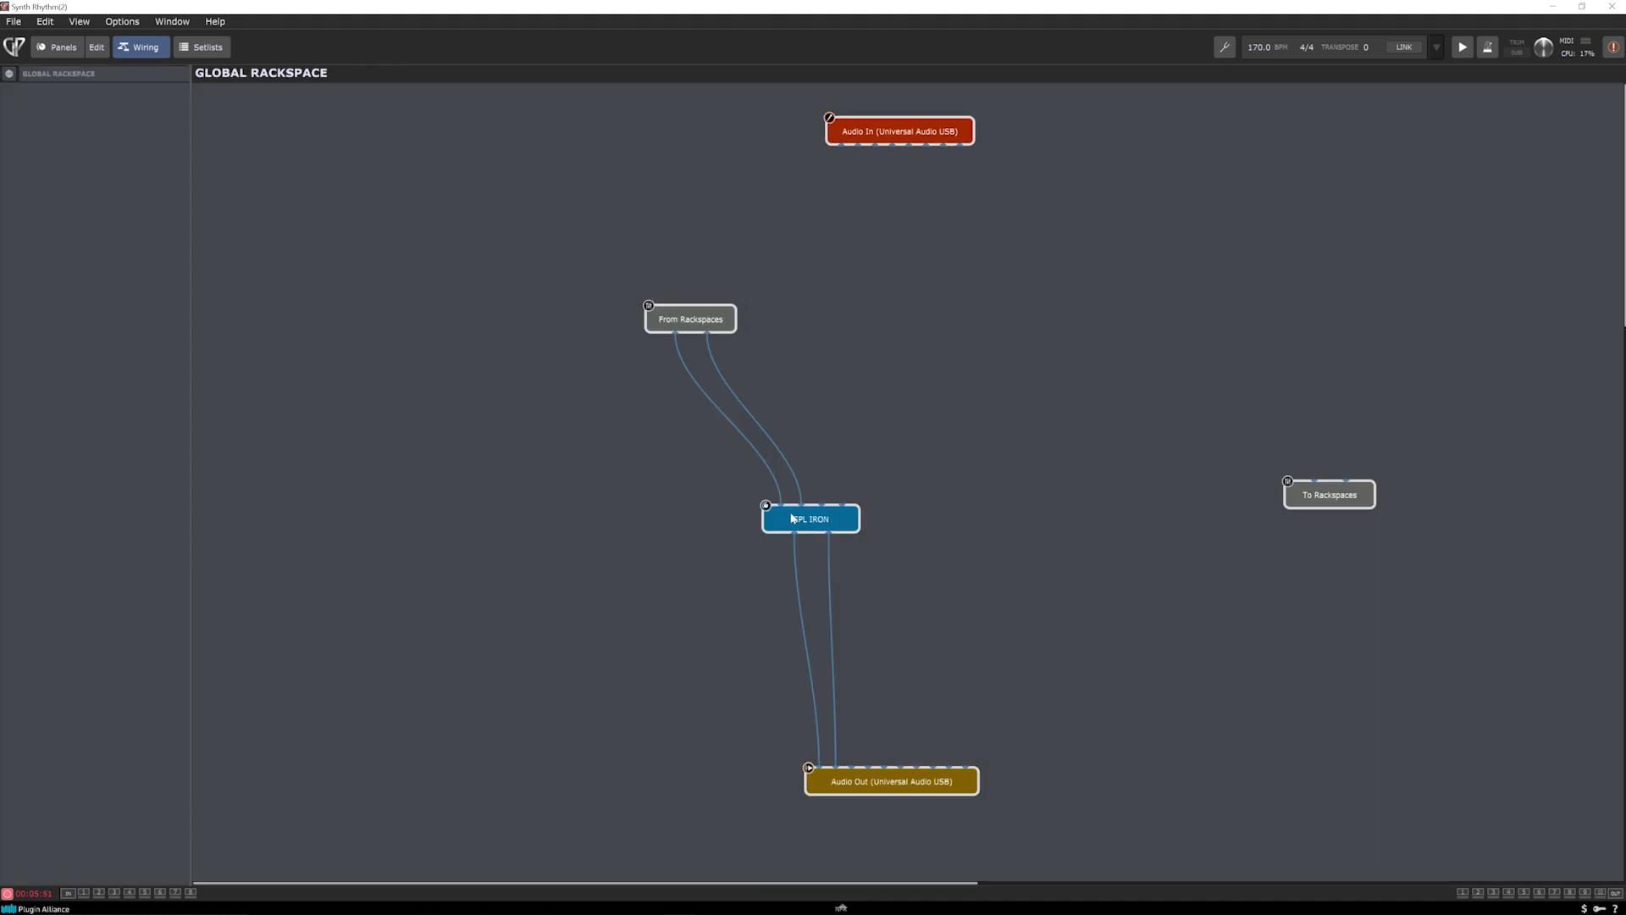
{"action": "mouse_move", "coordinate": [799, 523]}
{"action": "mouse_move", "coordinate": [853, 784]}
Open SPL IRON, show the Global Rackspace panel, and turn its Threshold and Output knobs down.
{"action": "double_click", "coordinate": [811, 519]}
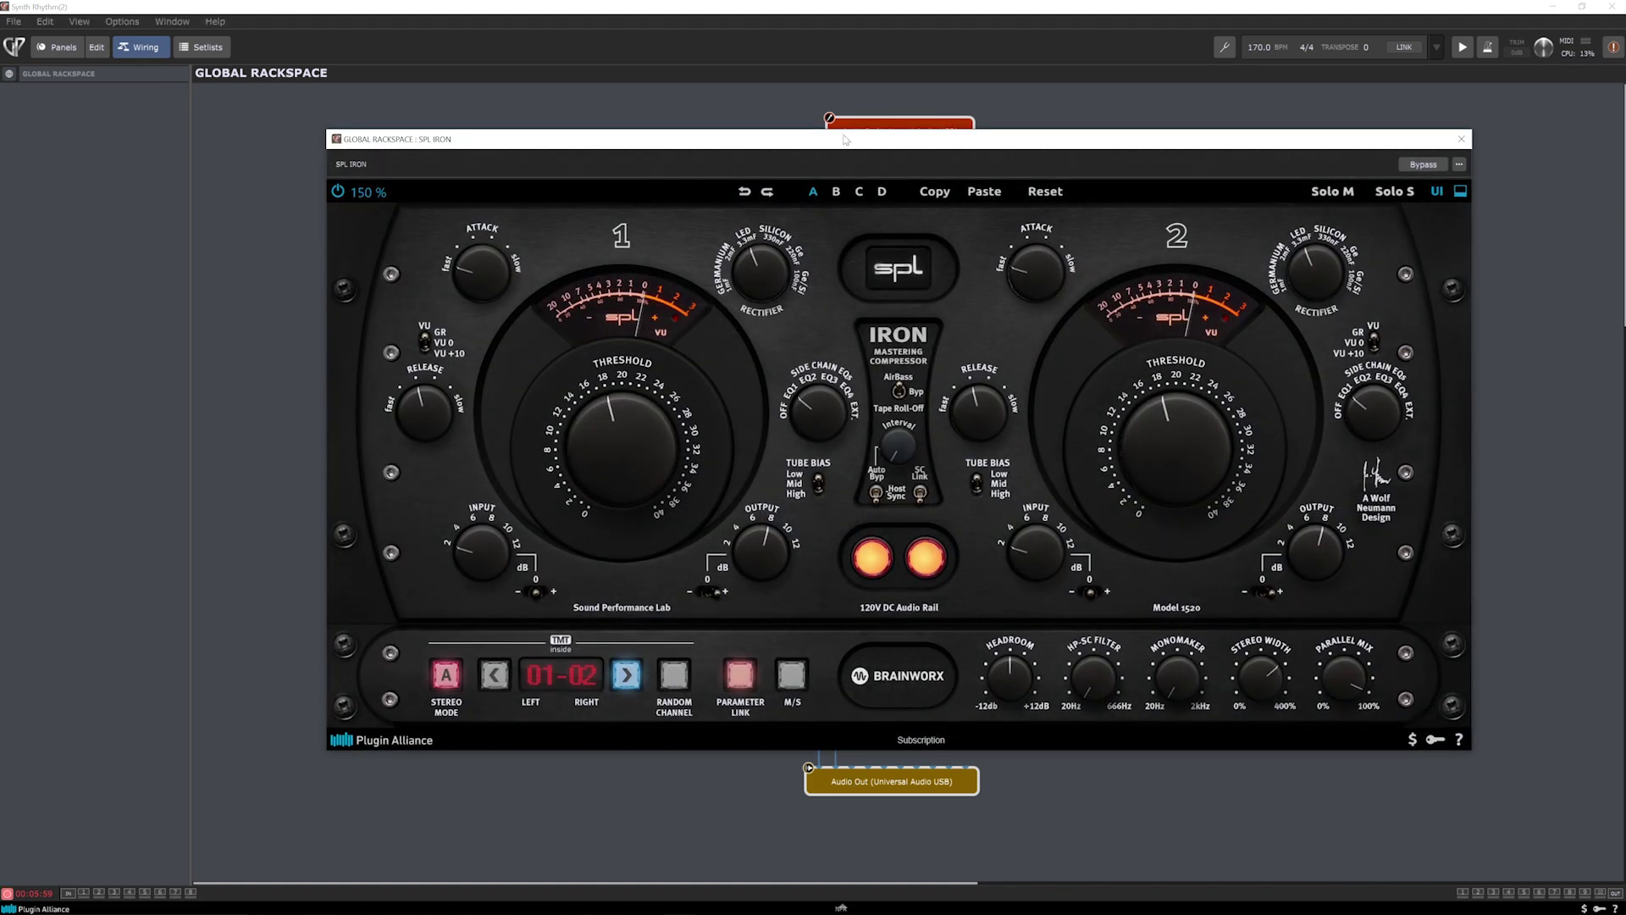
{"action": "left_click_drag", "start_coordinate": [844, 140], "coordinate": [821, 164]}
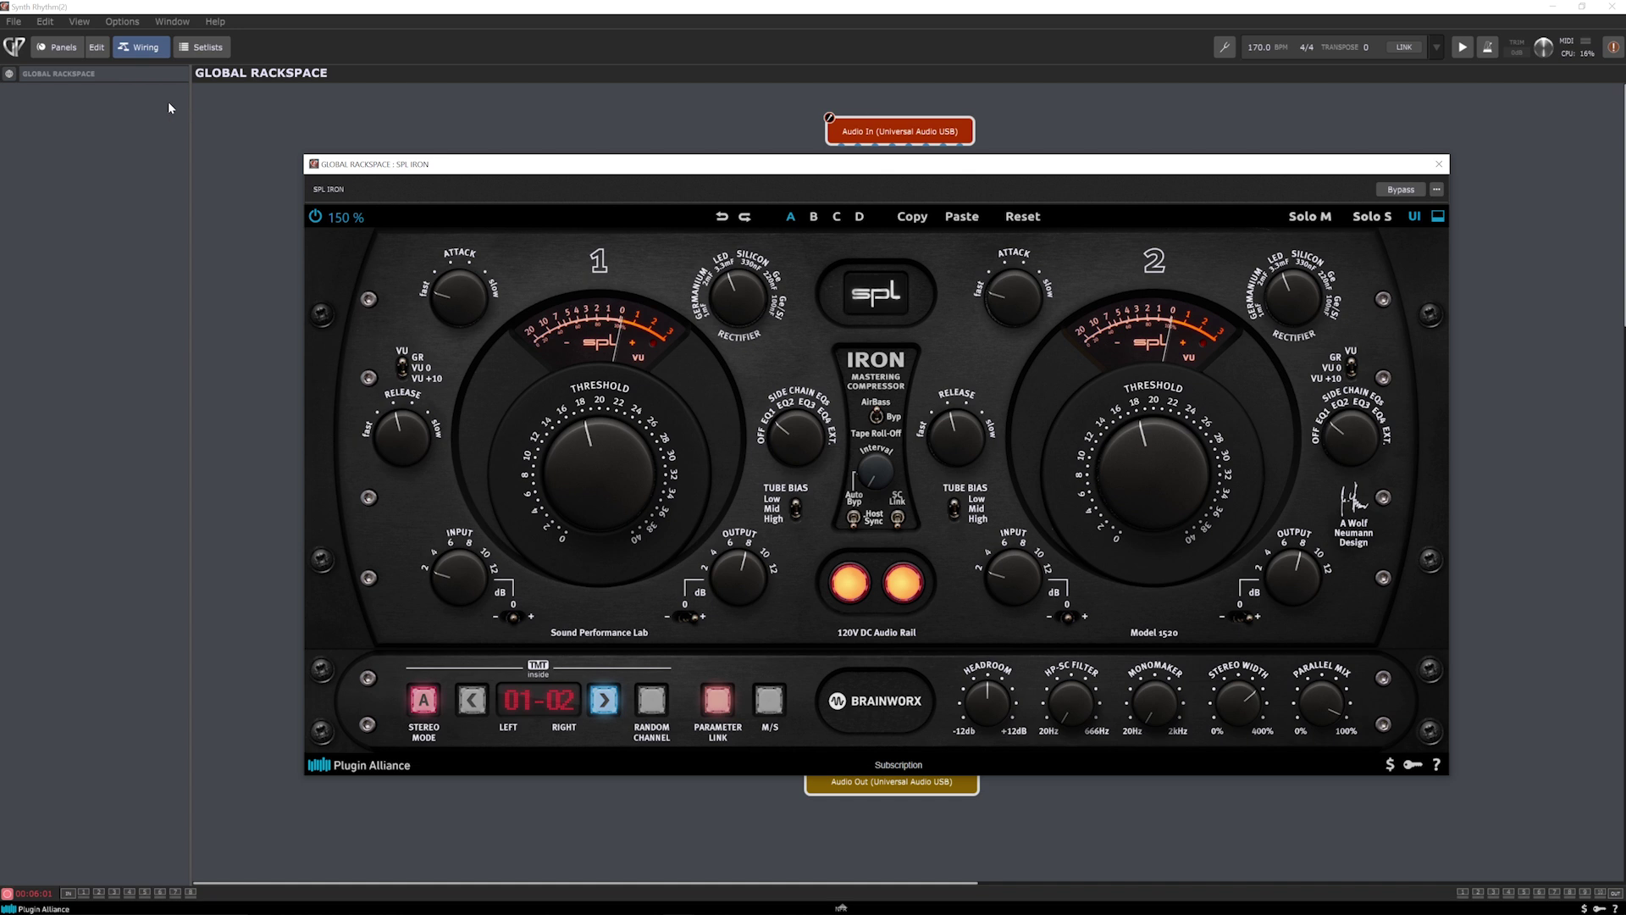
{"action": "left_click", "coordinate": [72, 49]}
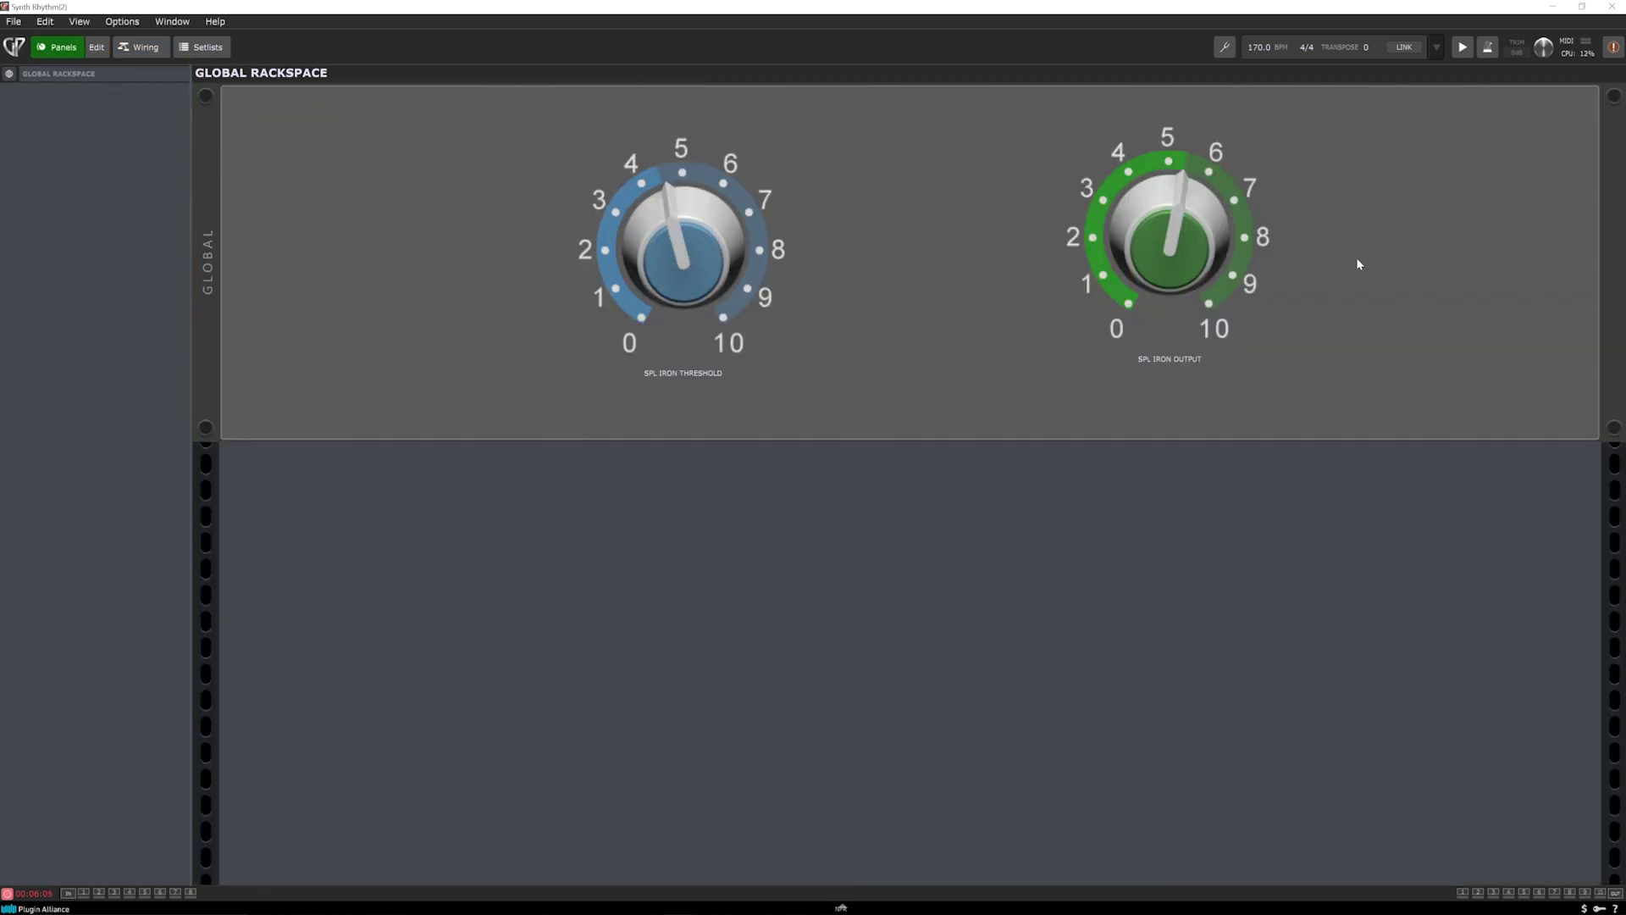
{"action": "left_click_drag", "start_coordinate": [687, 285], "coordinate": [659, 273]}
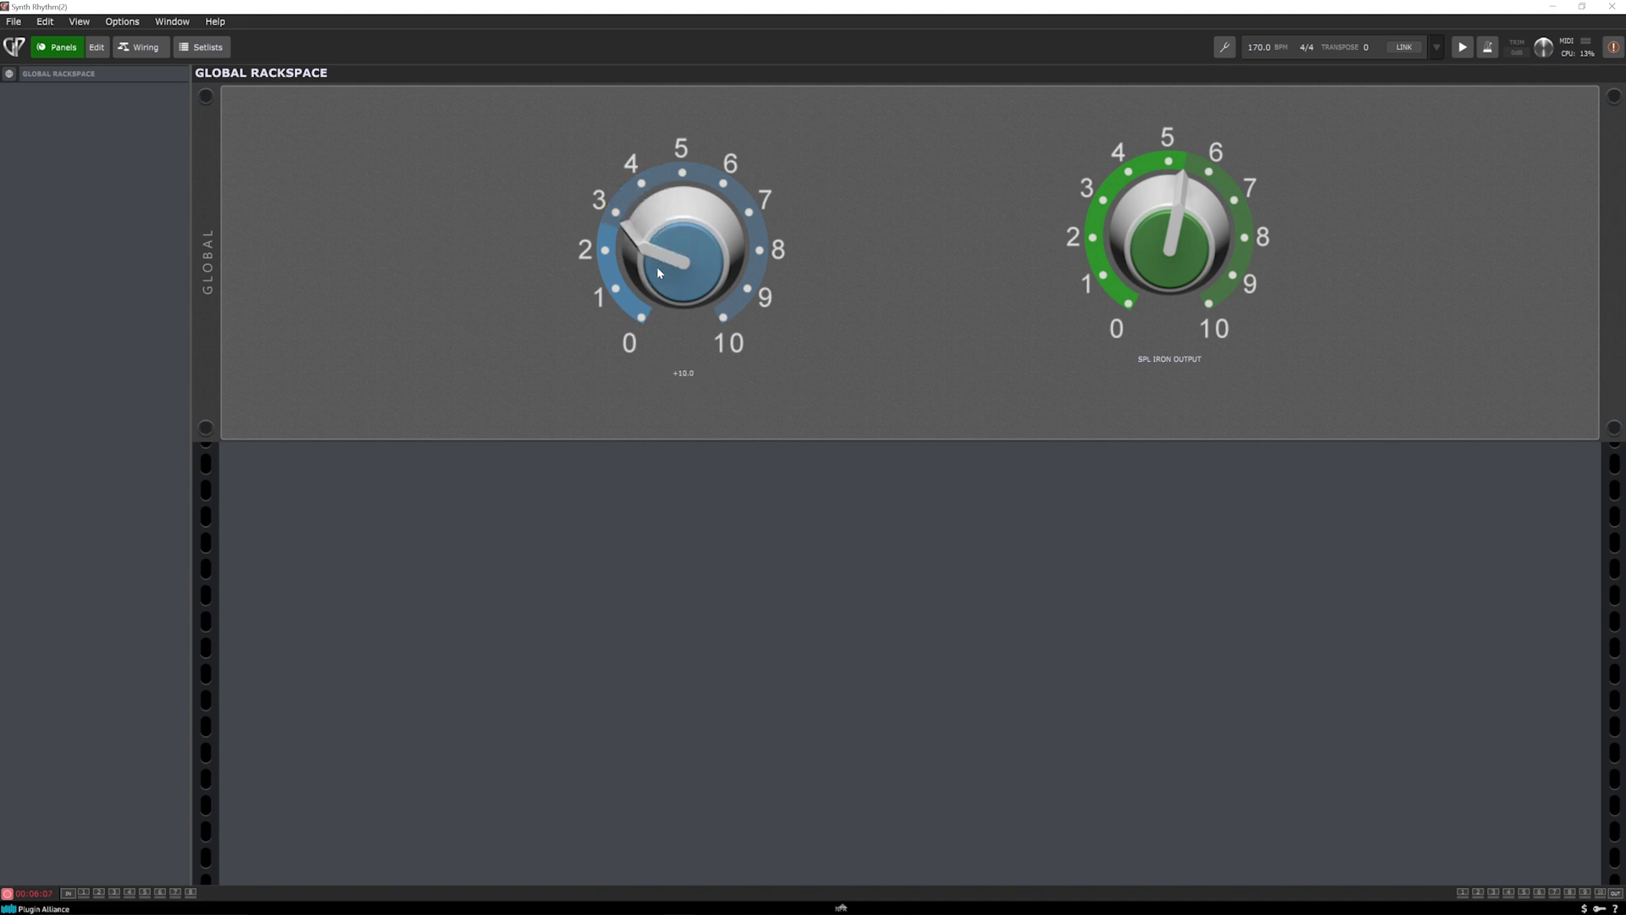
{"action": "left_click_drag", "start_coordinate": [1108, 292], "coordinate": [1104, 353]}
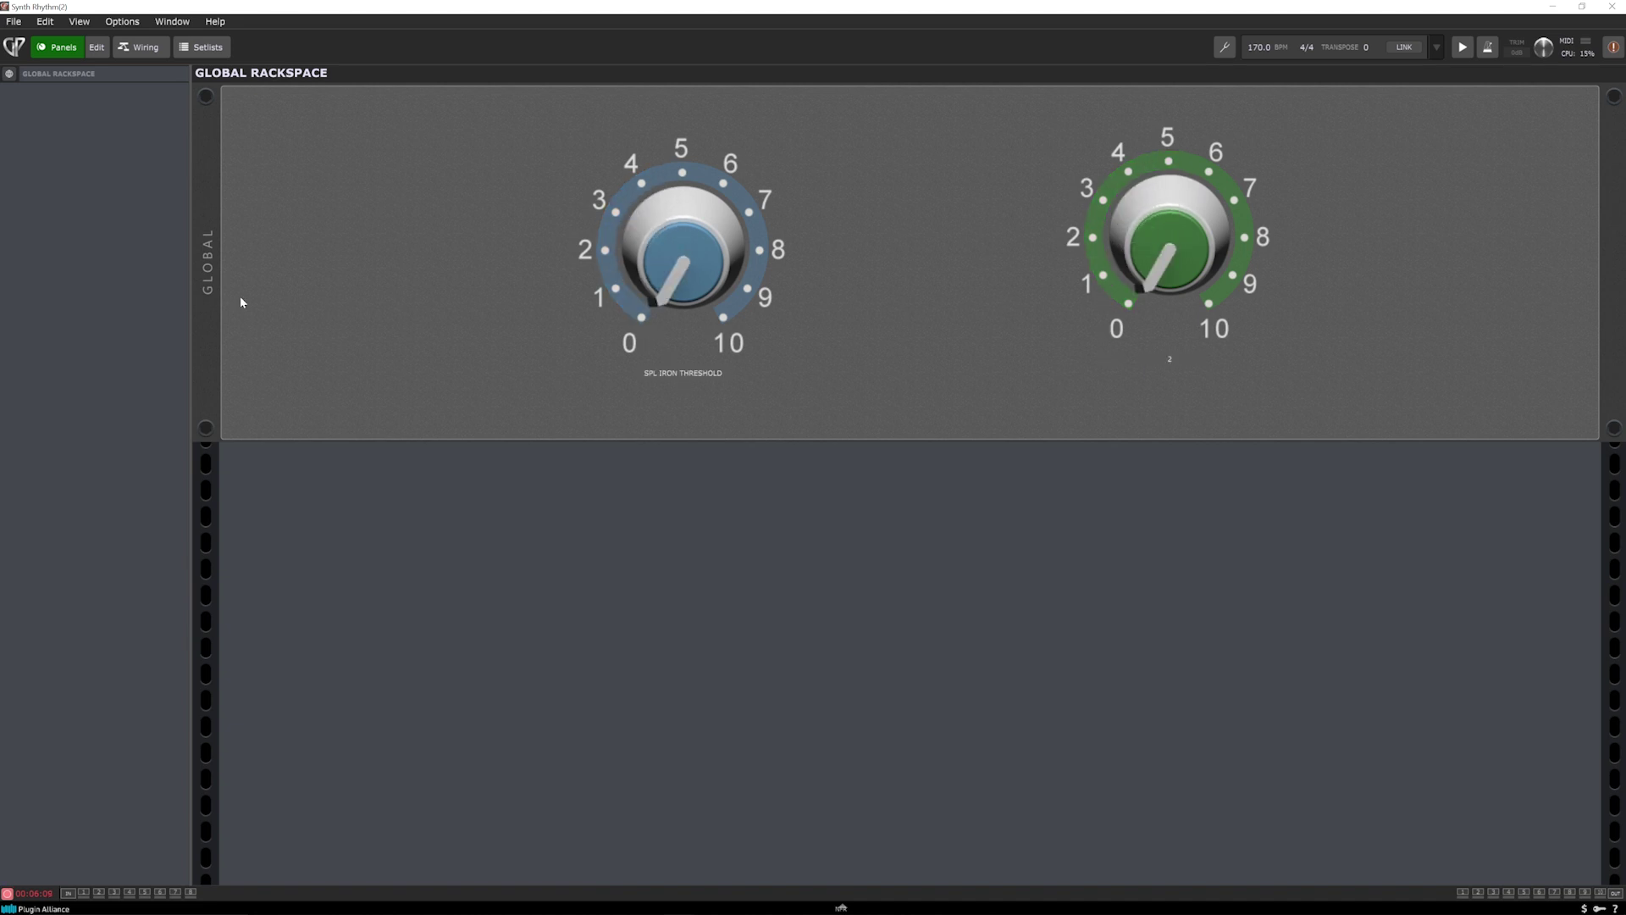
{"action": "left_click", "coordinate": [97, 49]}
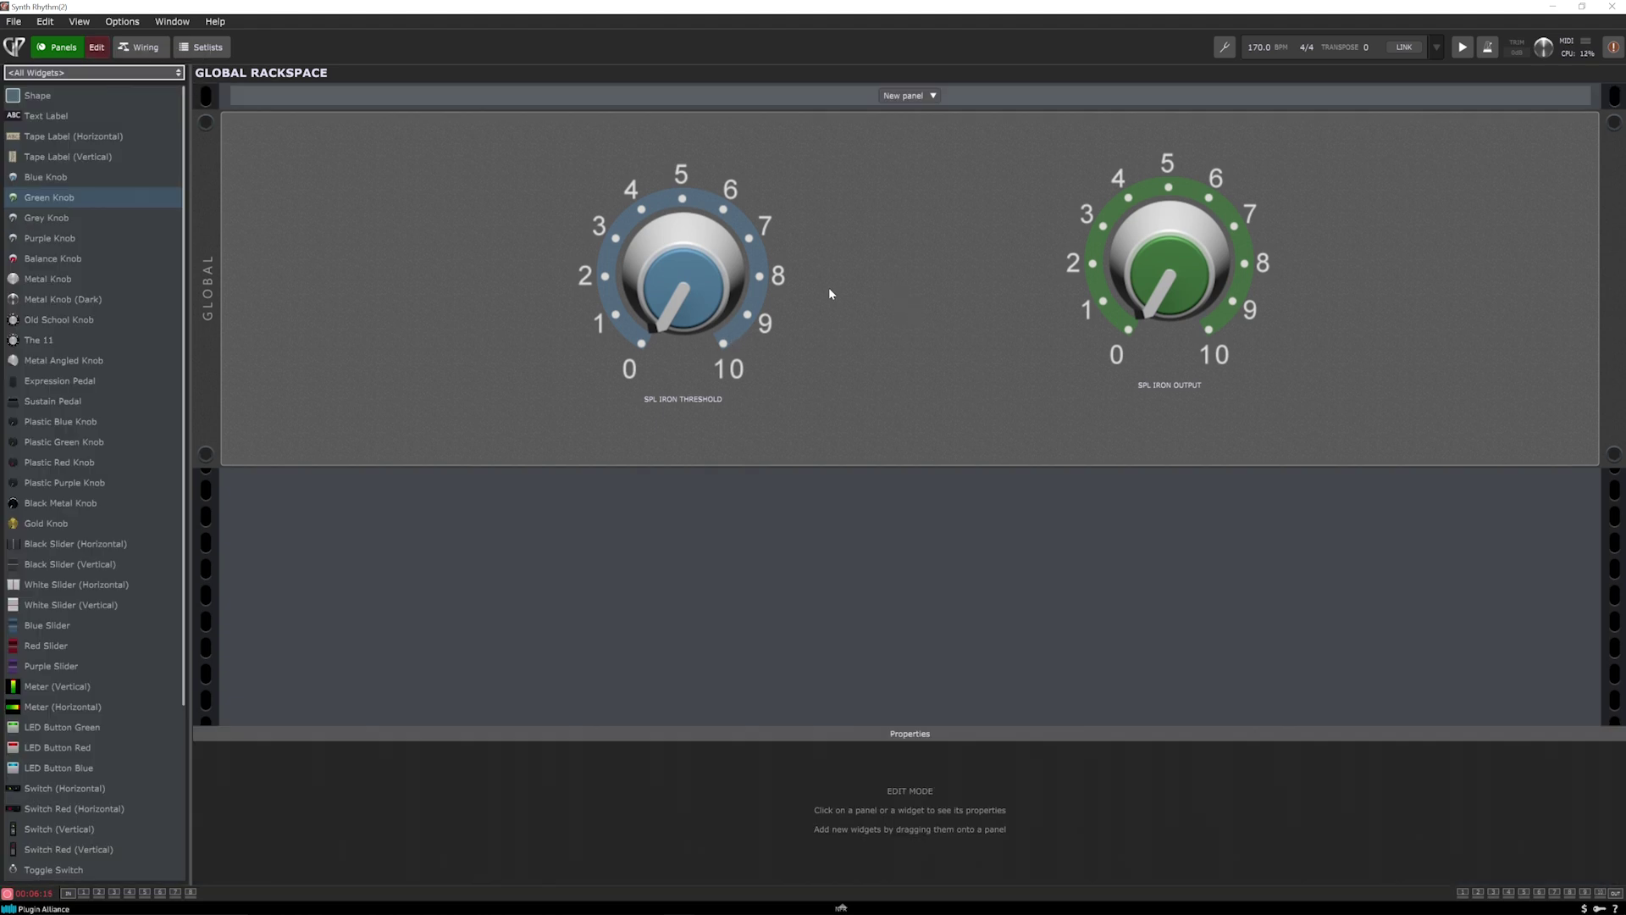
Map the blue panel knob to SPL IRON's channel 1 Threshold L parameter via Learn Parameter.
{"action": "left_click", "coordinate": [691, 278]}
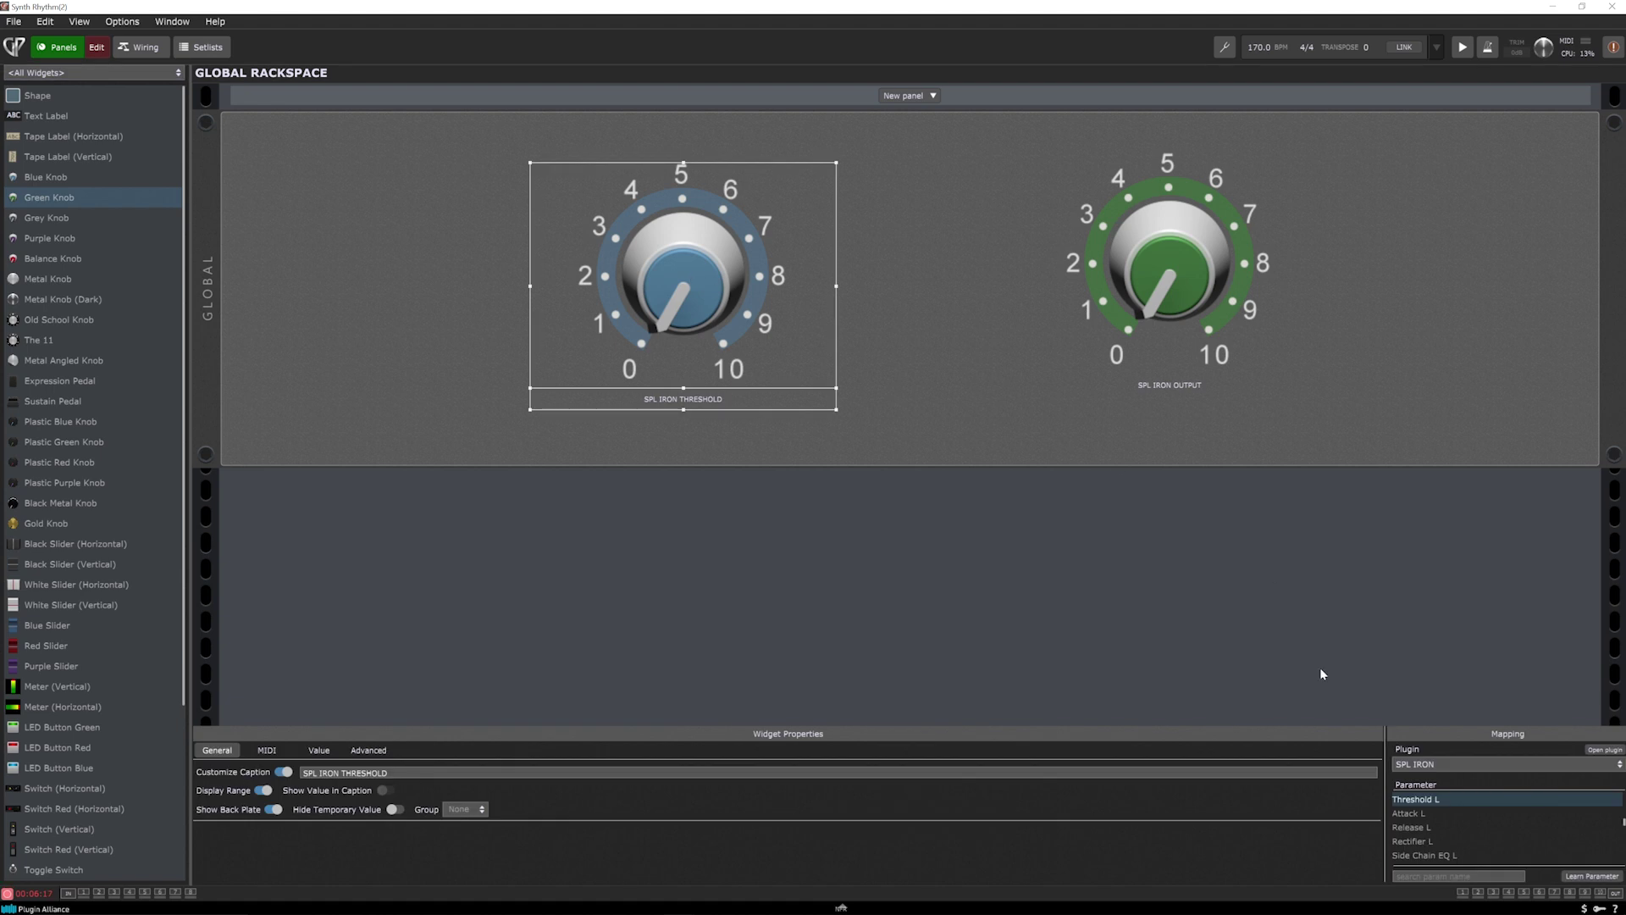
{"action": "left_click", "coordinate": [1591, 875]}
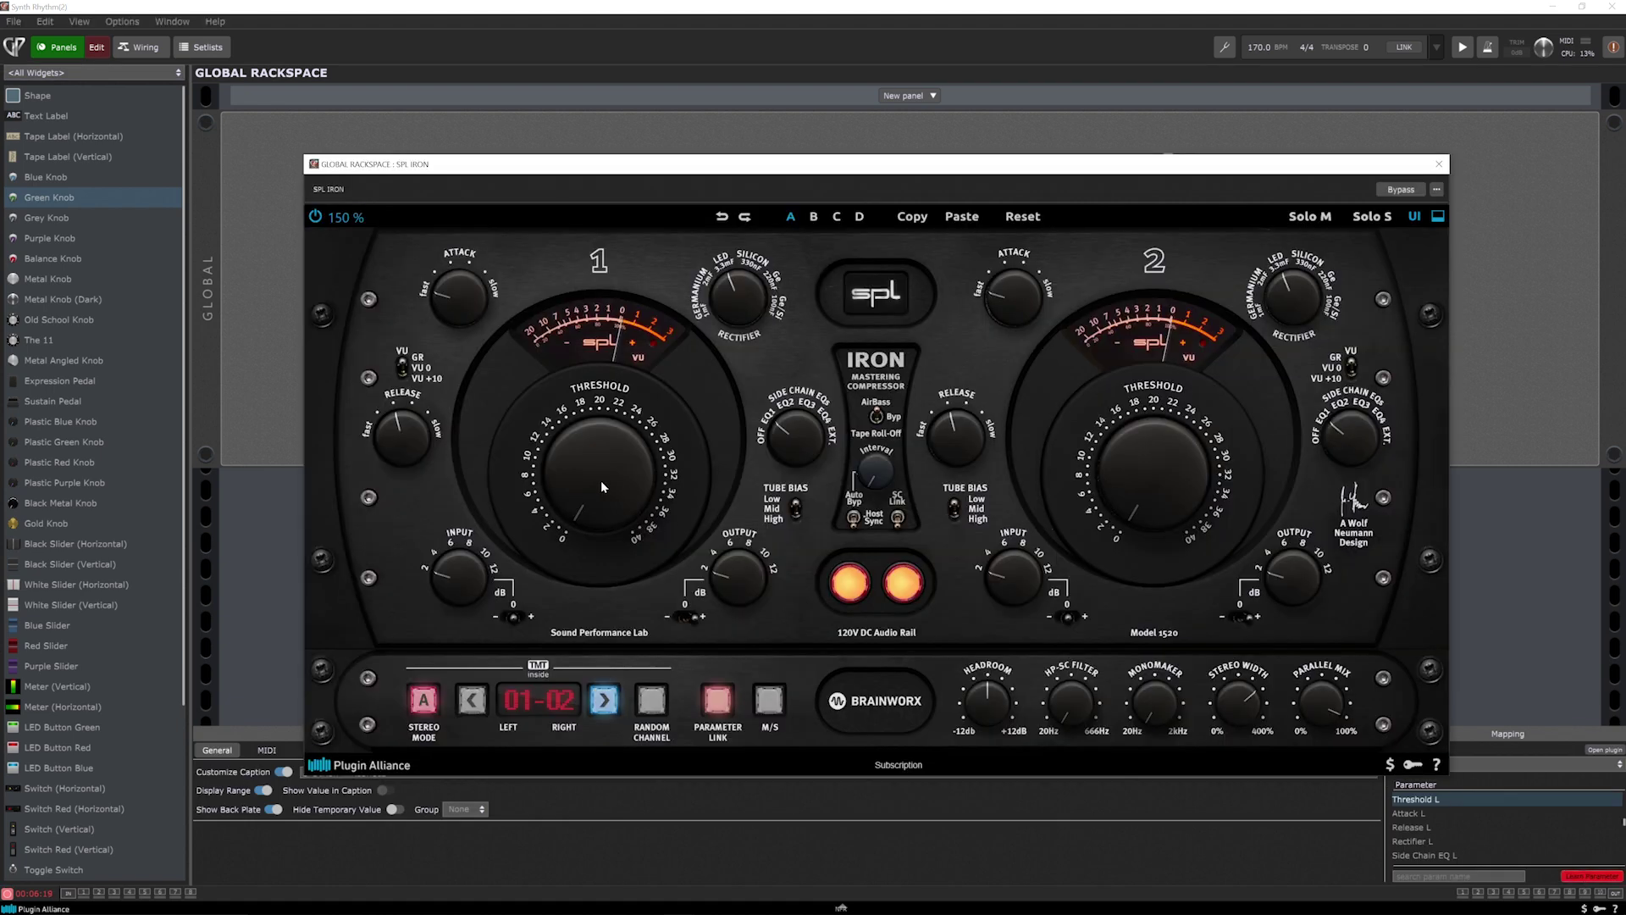
{"action": "left_click", "coordinate": [748, 575]}
{"action": "left_click", "coordinate": [800, 417]}
{"action": "left_click", "coordinate": [730, 296]}
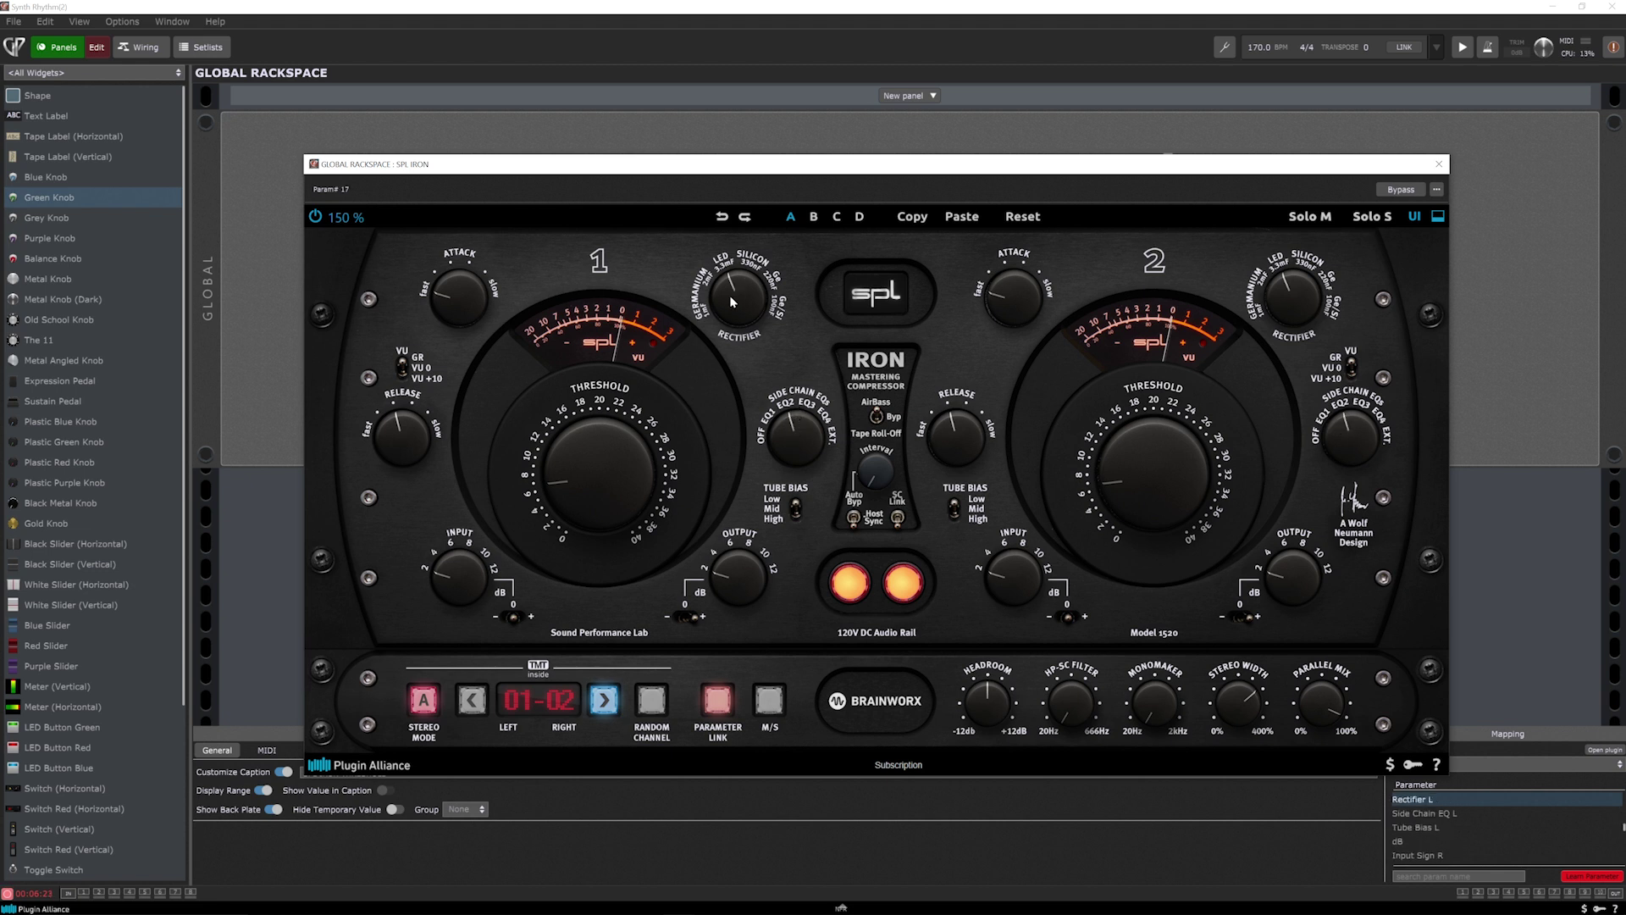
{"action": "left_click", "coordinate": [451, 289]}
{"action": "left_click", "coordinate": [588, 471]}
{"action": "left_click", "coordinate": [1573, 874]}
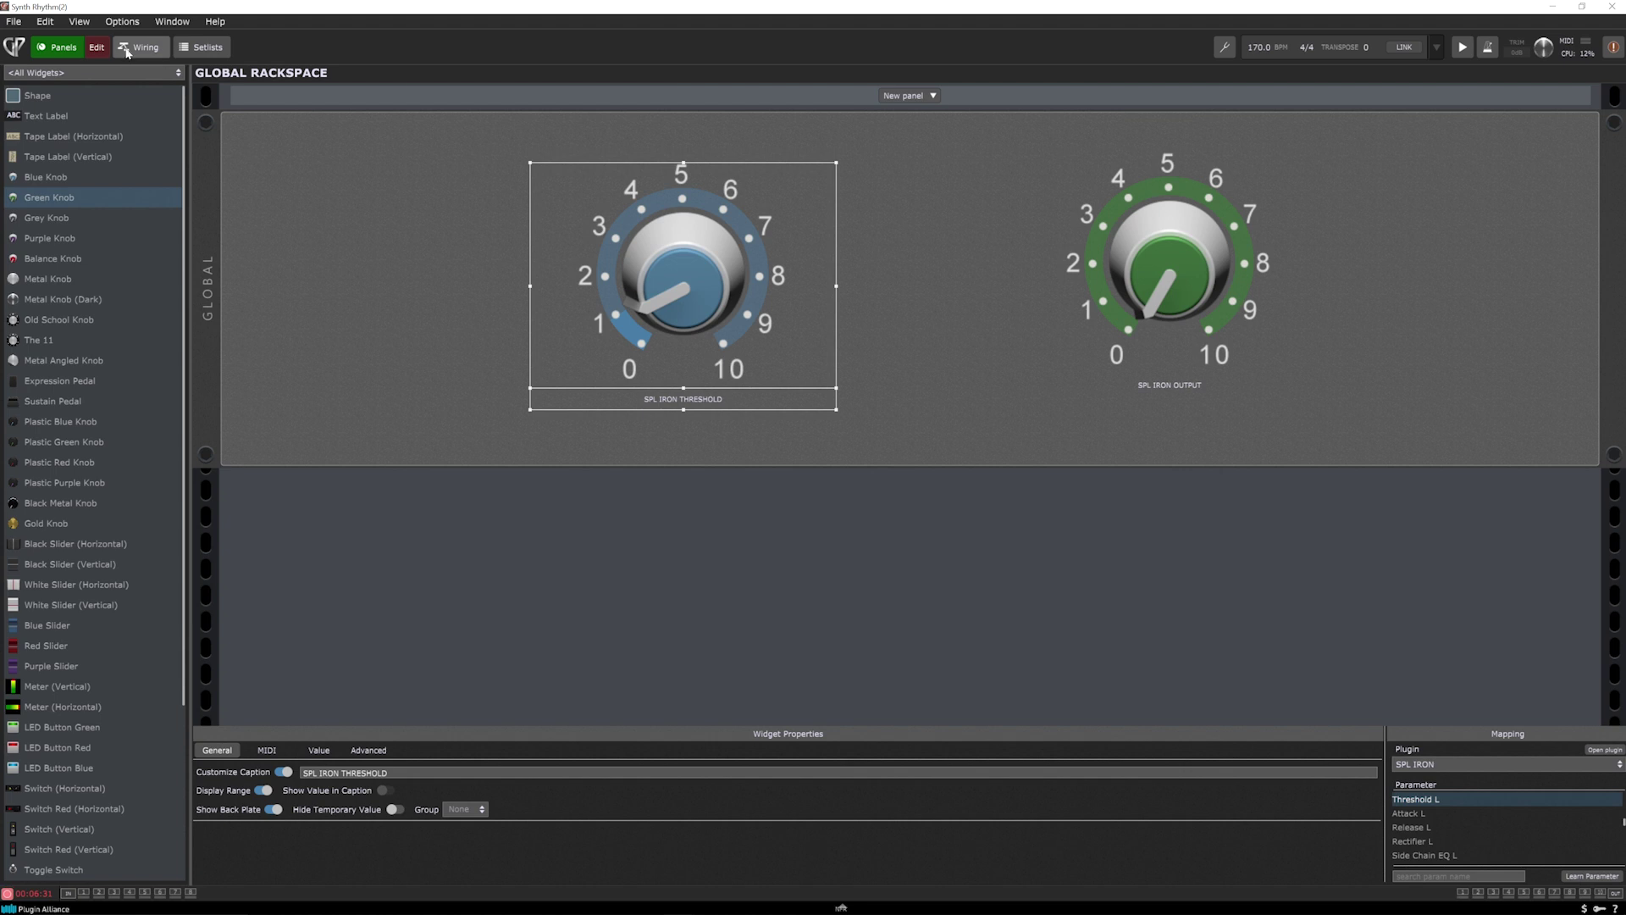
{"action": "left_click", "coordinate": [97, 47]}
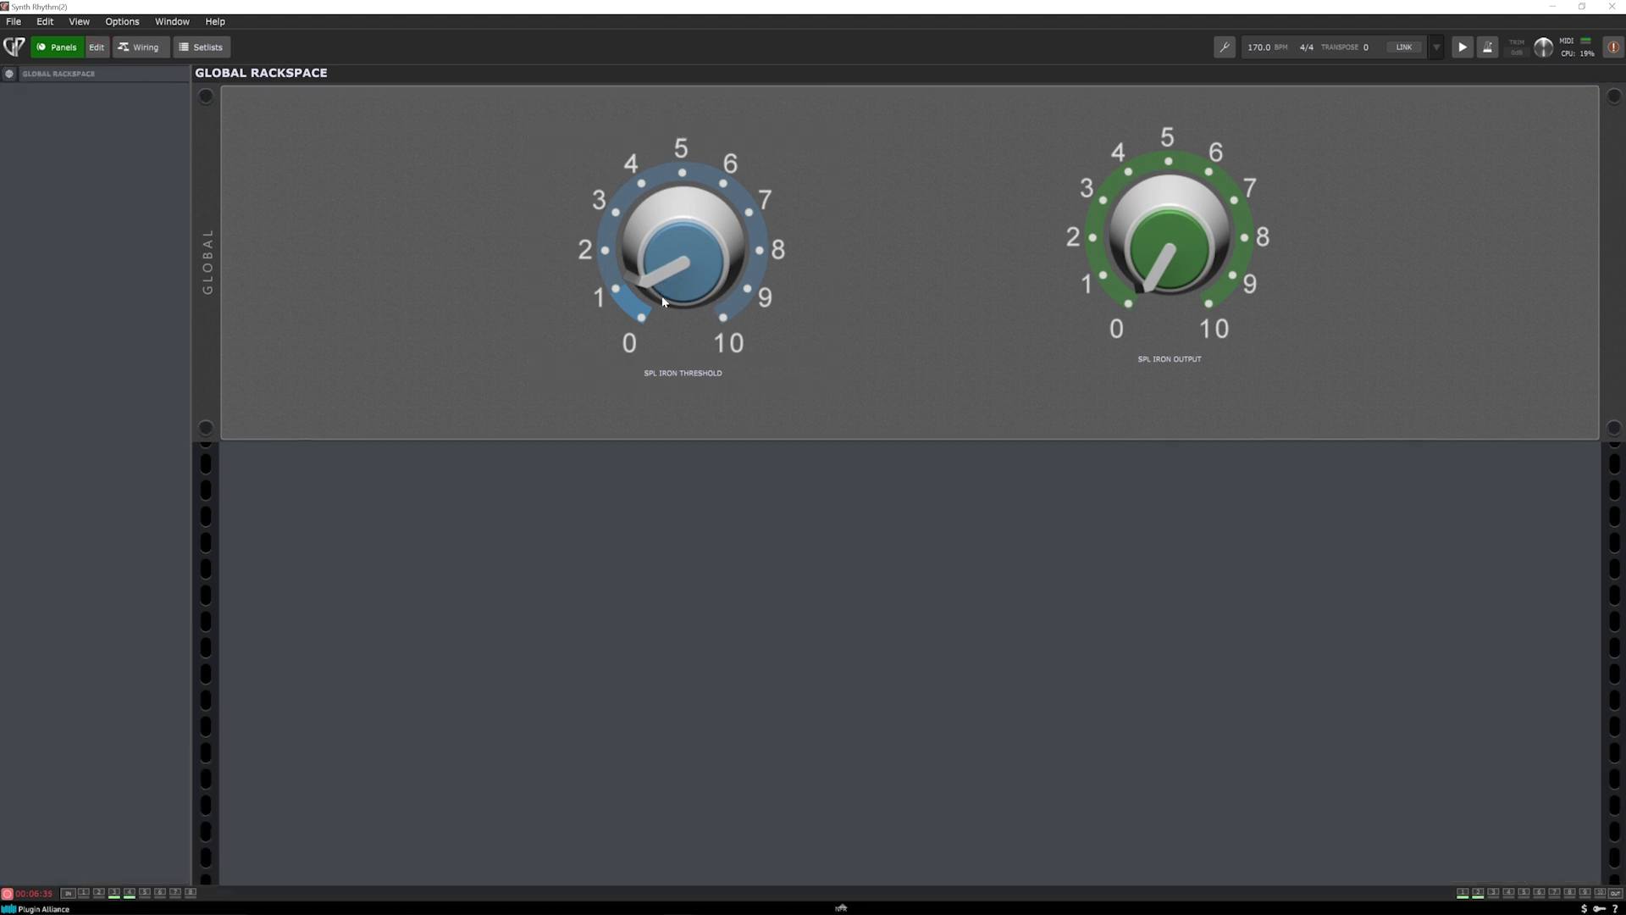
Raise the Threshold knob to about +22 and the Output knob to about 5.
{"action": "left_click_drag", "start_coordinate": [673, 281], "coordinate": [686, 208]}
{"action": "left_click_drag", "start_coordinate": [1165, 246], "coordinate": [1167, 163]}
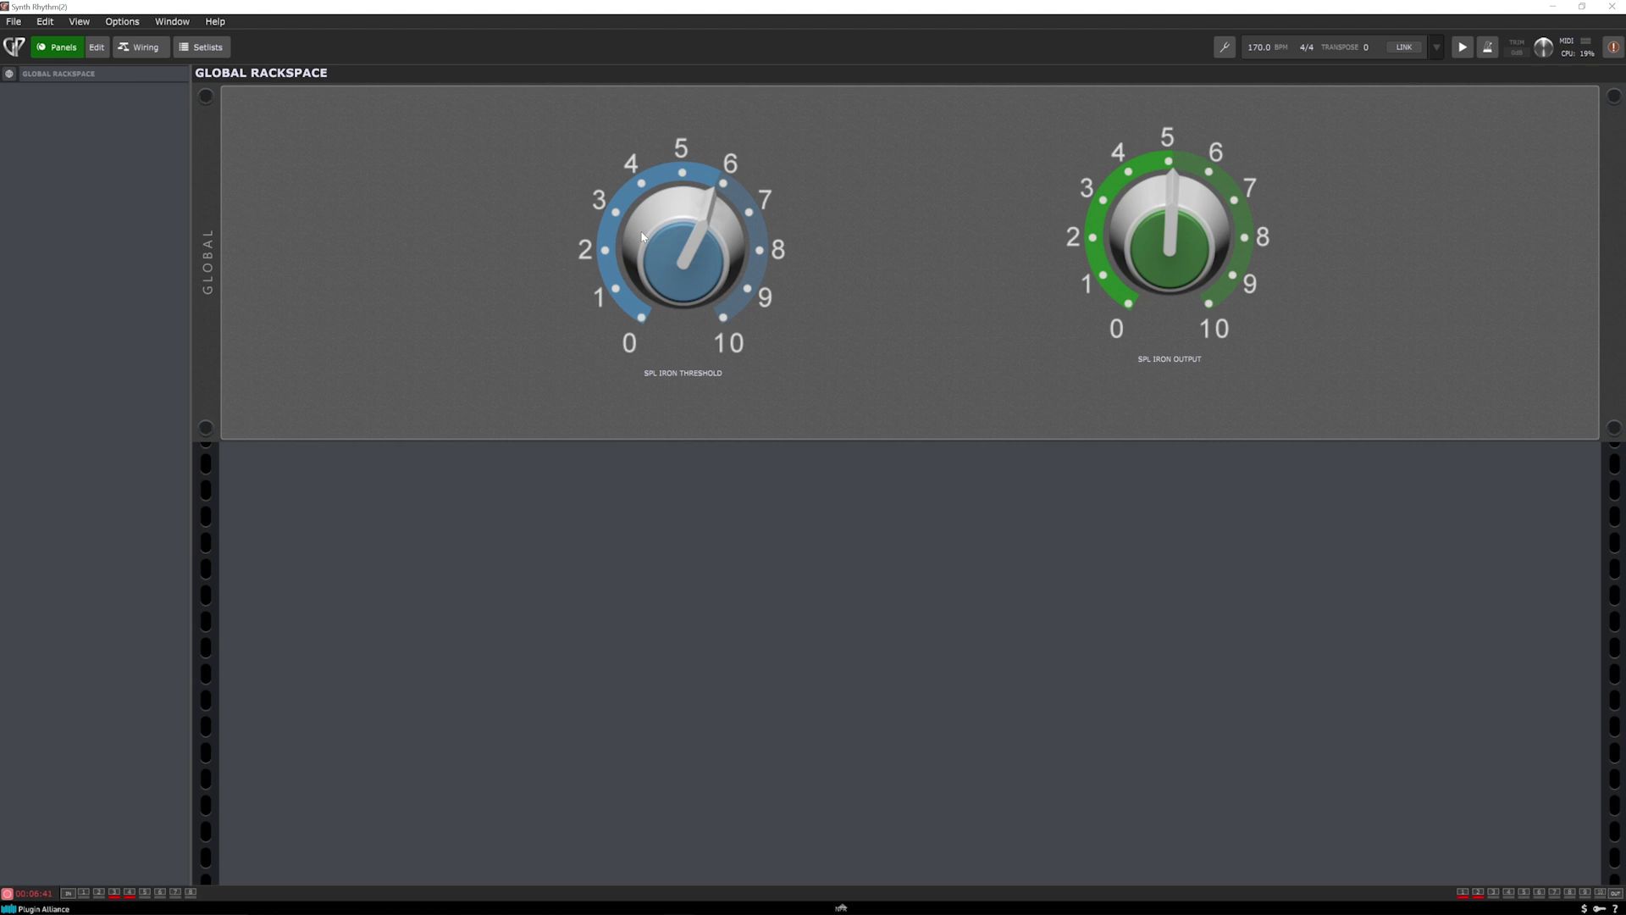
Open the SPL IRON editor from the global wiring and switch to Synth Pad with Ctrl+G.
{"action": "left_click", "coordinate": [140, 48]}
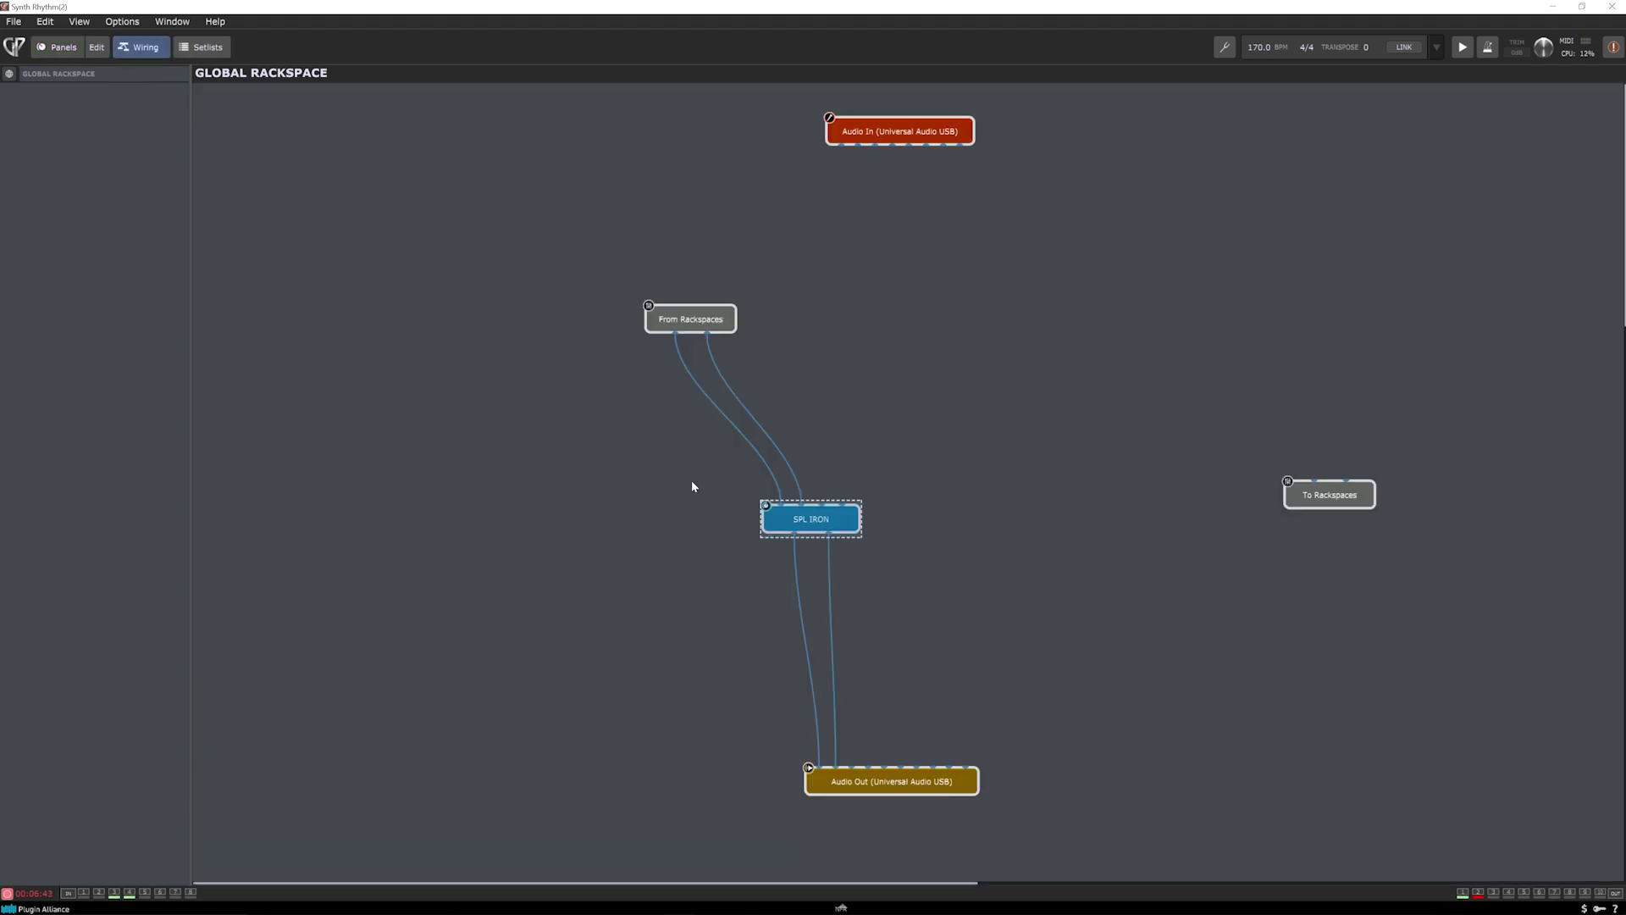
{"action": "double_click", "coordinate": [809, 519]}
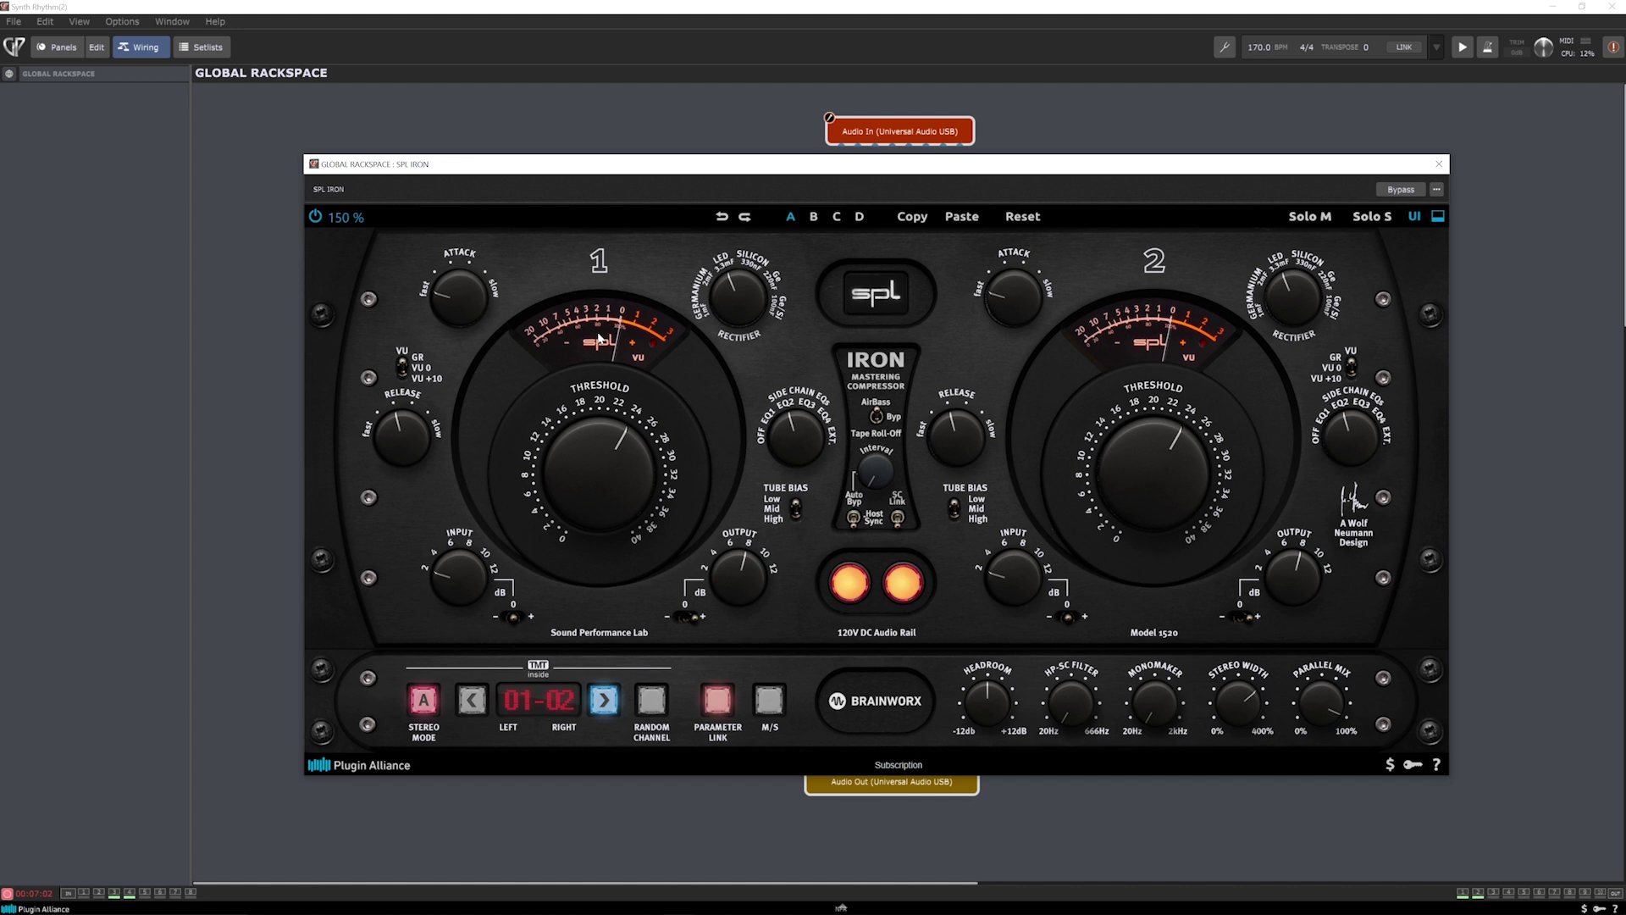
{"action": "key", "text": "ctrl+g"}
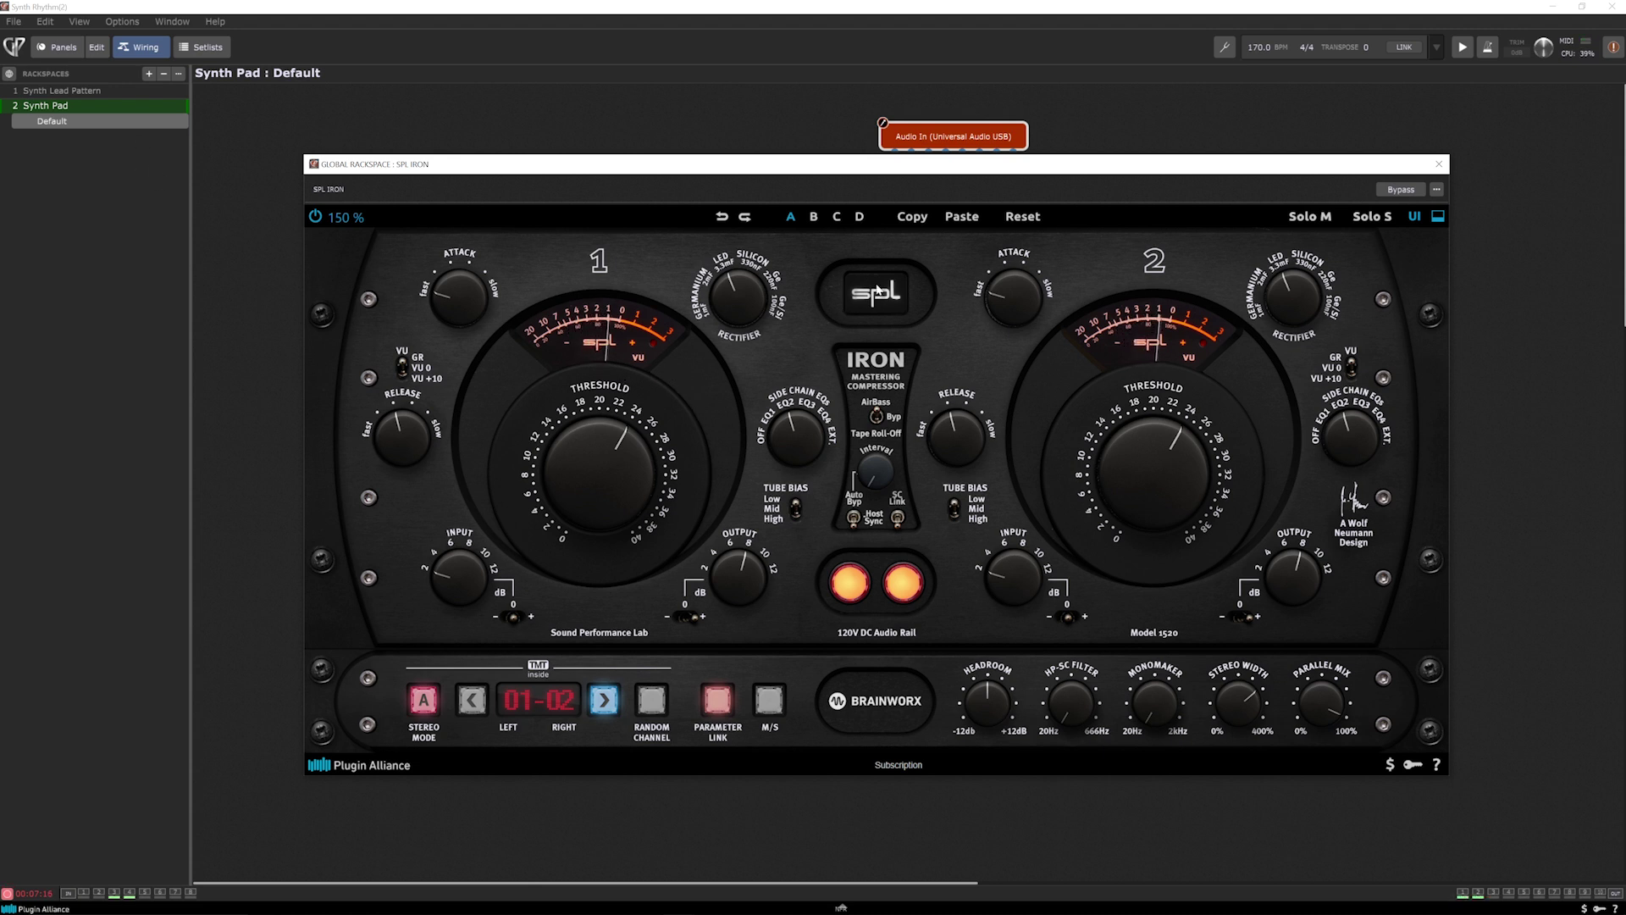
{"action": "left_click_drag", "start_coordinate": [1105, 169], "coordinate": [1152, 170]}
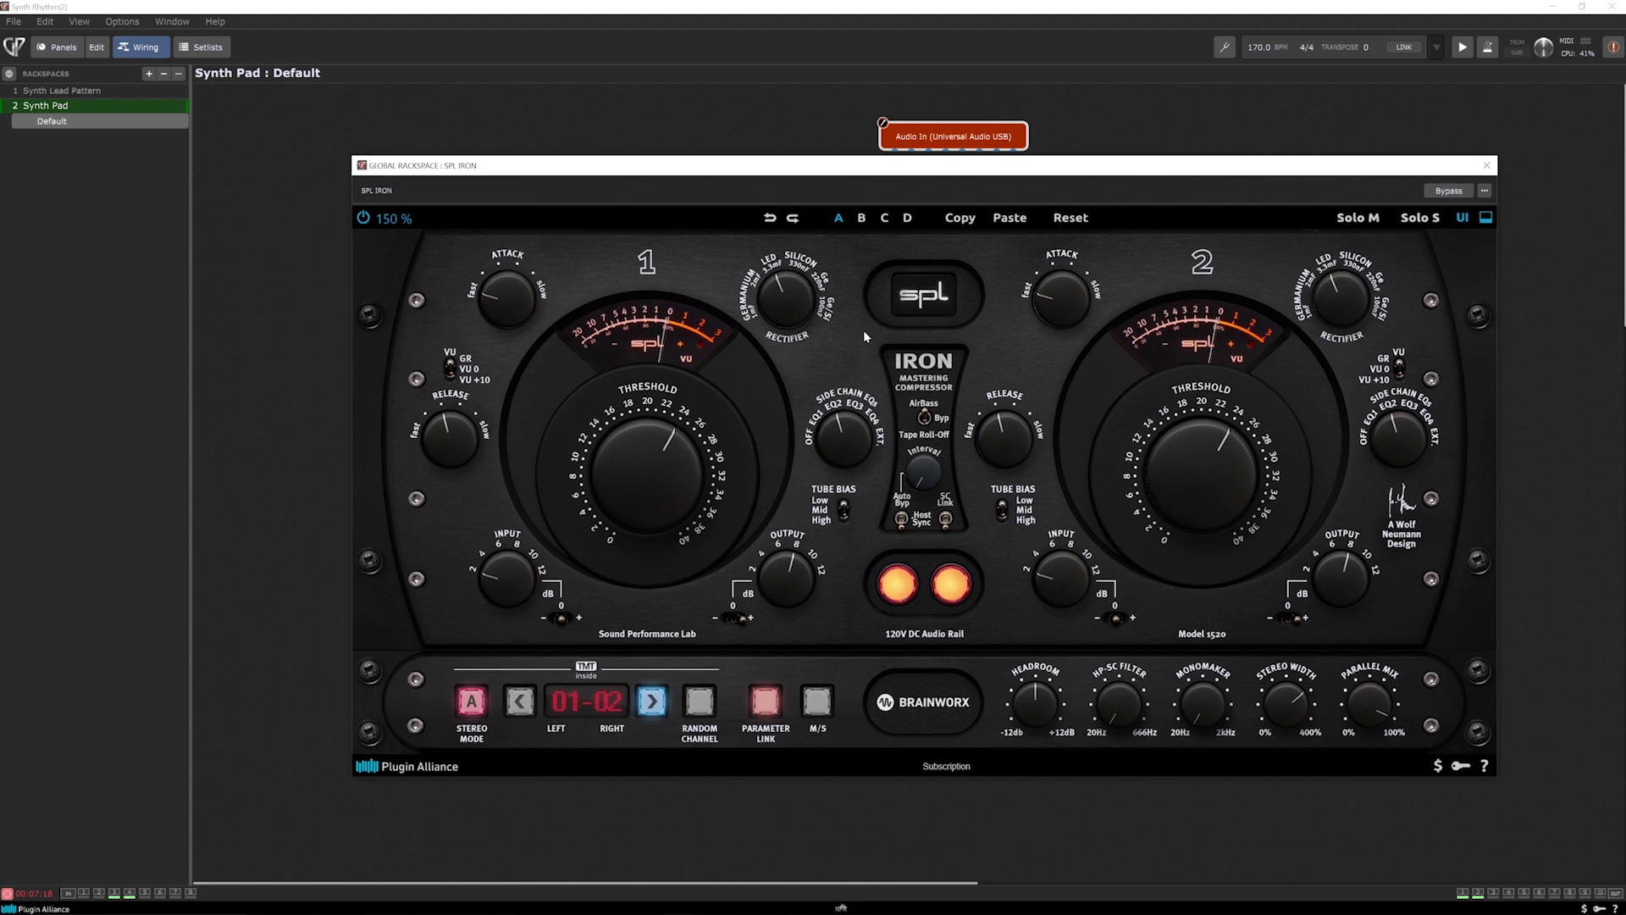